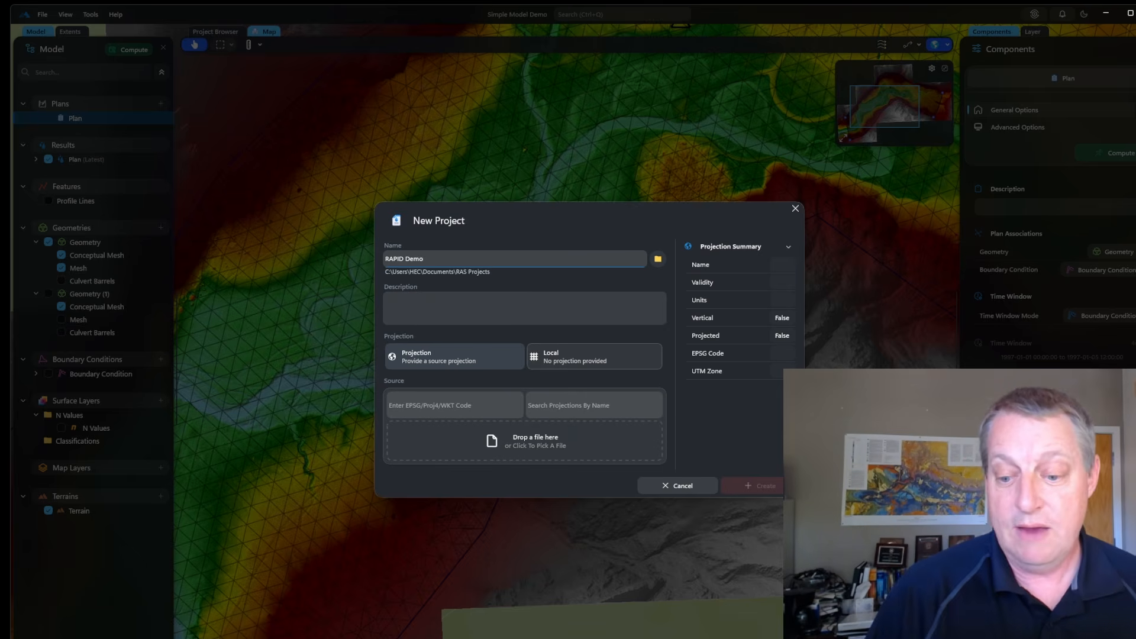
Switch to File Explorer and open the GISData folder inside _SimpleModelDemo
{"action": "key", "text": "alt+Tab"}
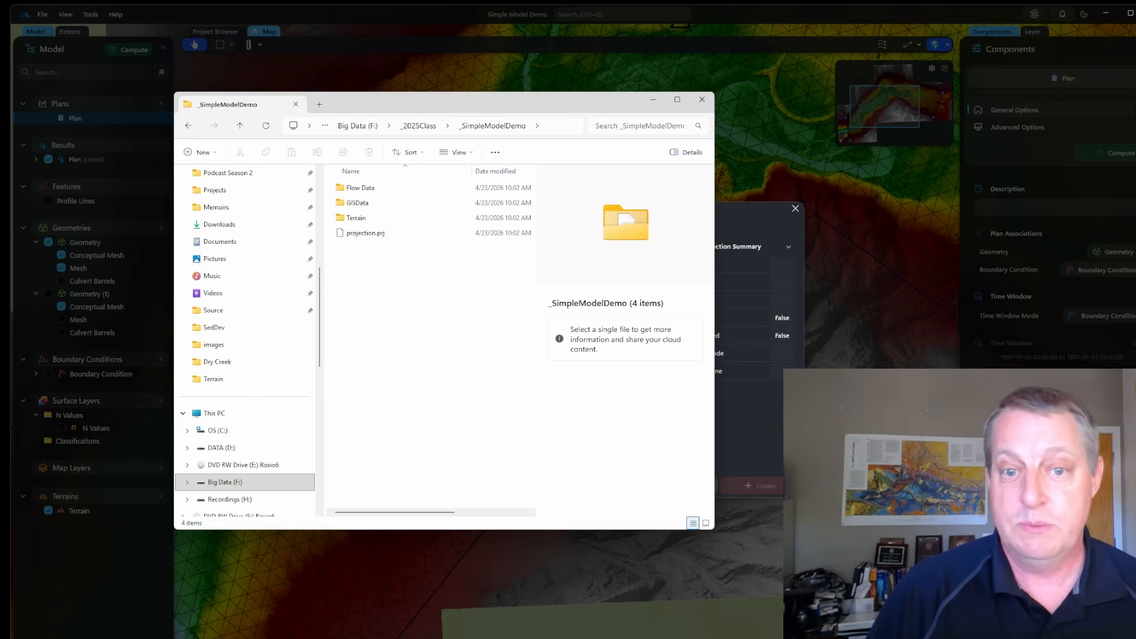
{"action": "left_click", "coordinate": [356, 218]}
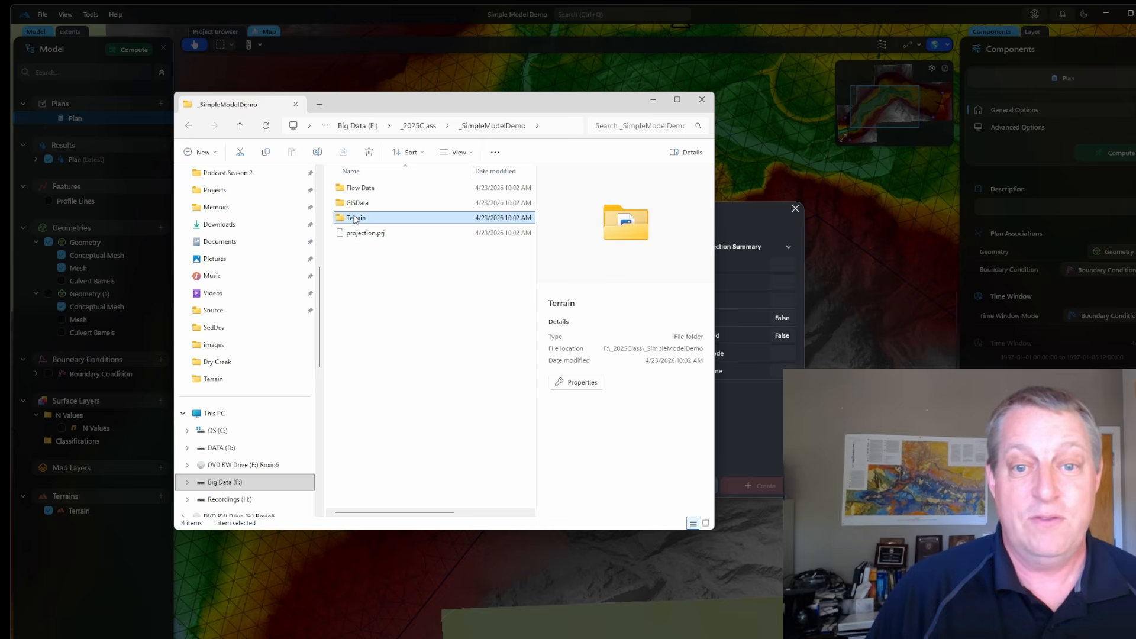
{"action": "double_click", "coordinate": [356, 218]}
{"action": "left_click", "coordinate": [432, 126]}
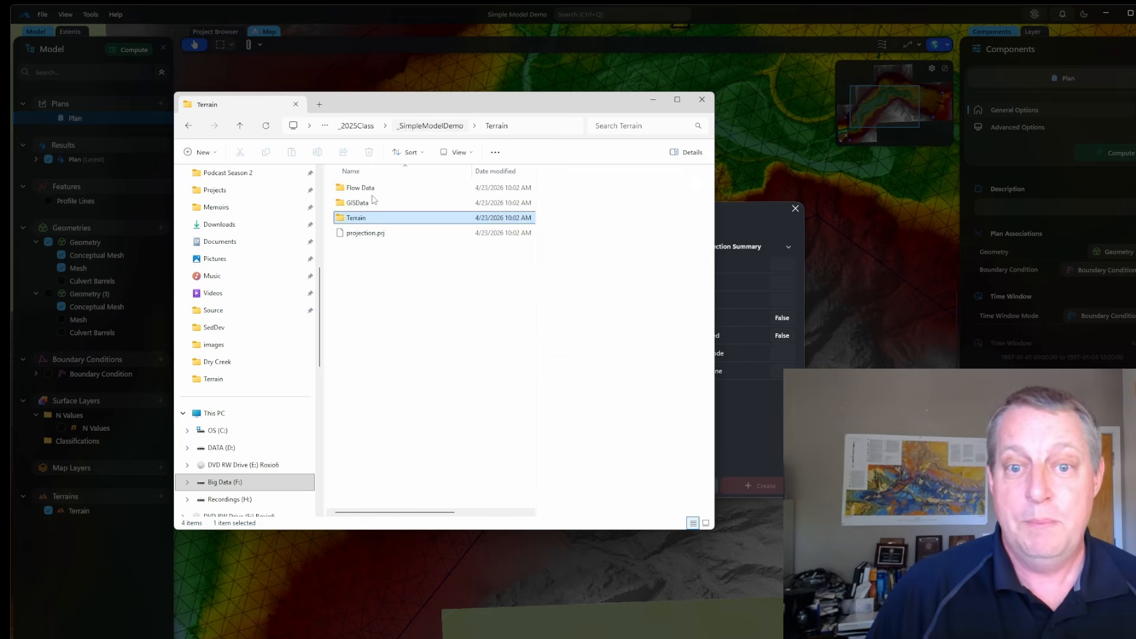
{"action": "left_click", "coordinate": [357, 202]}
{"action": "double_click", "coordinate": [357, 203]}
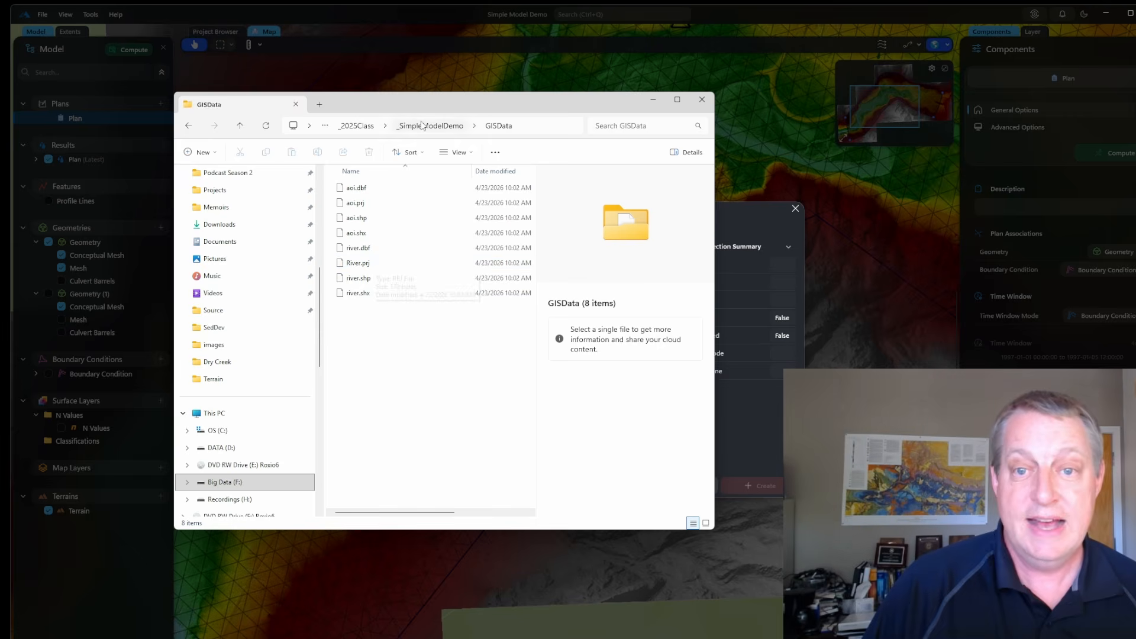
Provide River.prj as the projection source for the RAPID Demo project and create the project
{"action": "left_click_drag", "start_coordinate": [421, 101], "coordinate": [808, 125]}
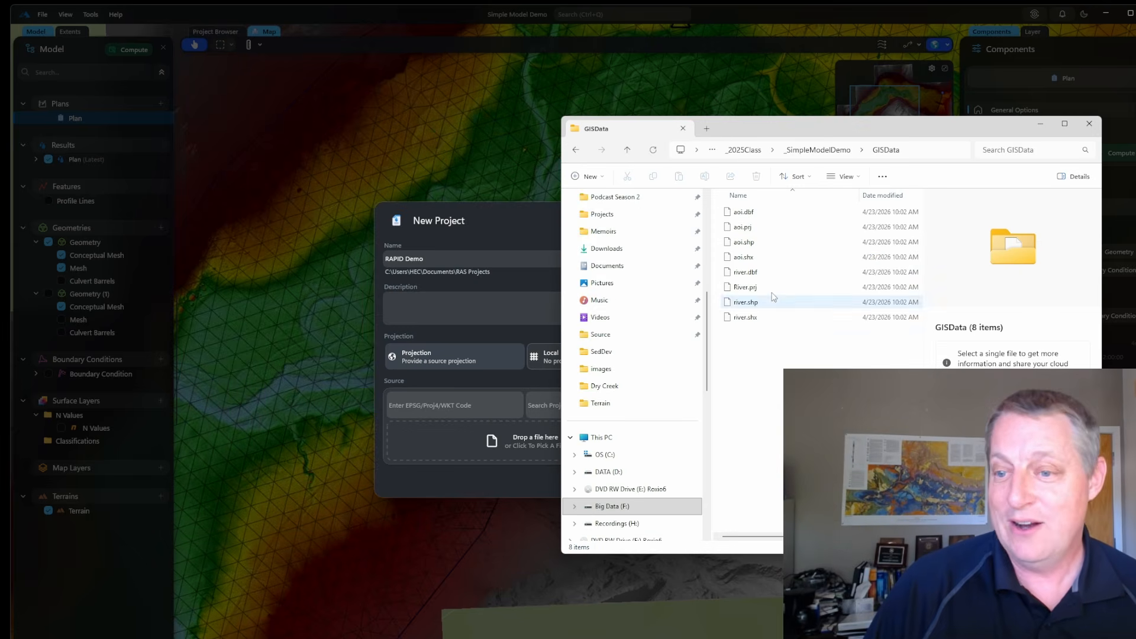
{"action": "mouse_move", "coordinate": [759, 288]}
{"action": "left_mouse_down"}
{"action": "mouse_move", "coordinate": [643, 319]}
{"action": "mouse_move", "coordinate": [449, 431]}
{"action": "mouse_move", "coordinate": [749, 293]}
{"action": "left_mouse_up"}
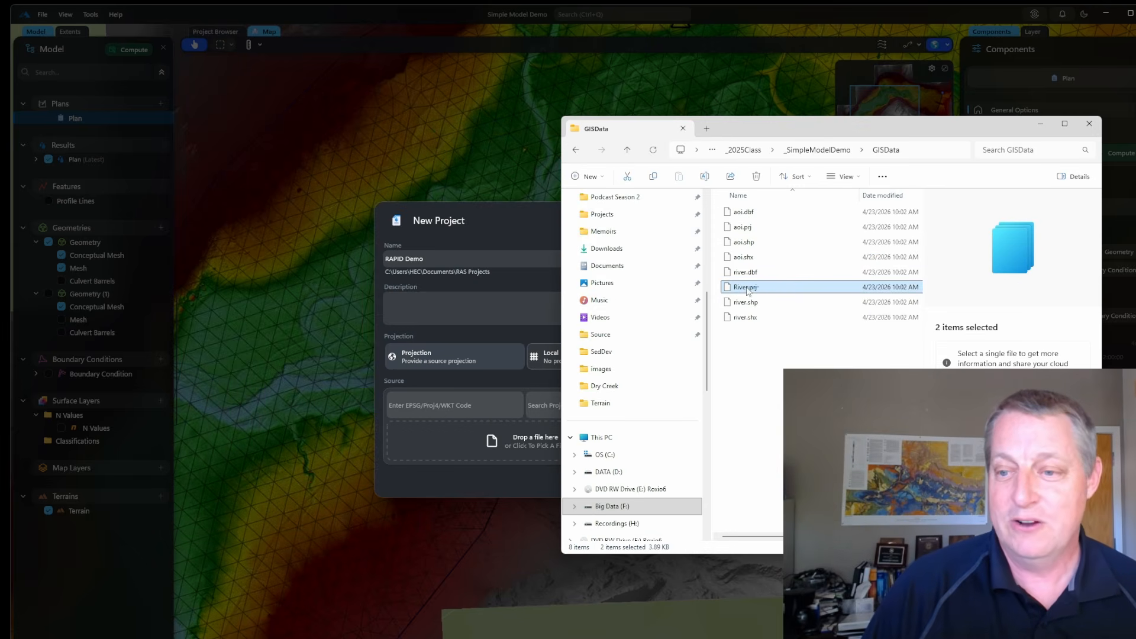
{"action": "left_click_drag", "start_coordinate": [460, 457], "coordinate": [460, 442]}
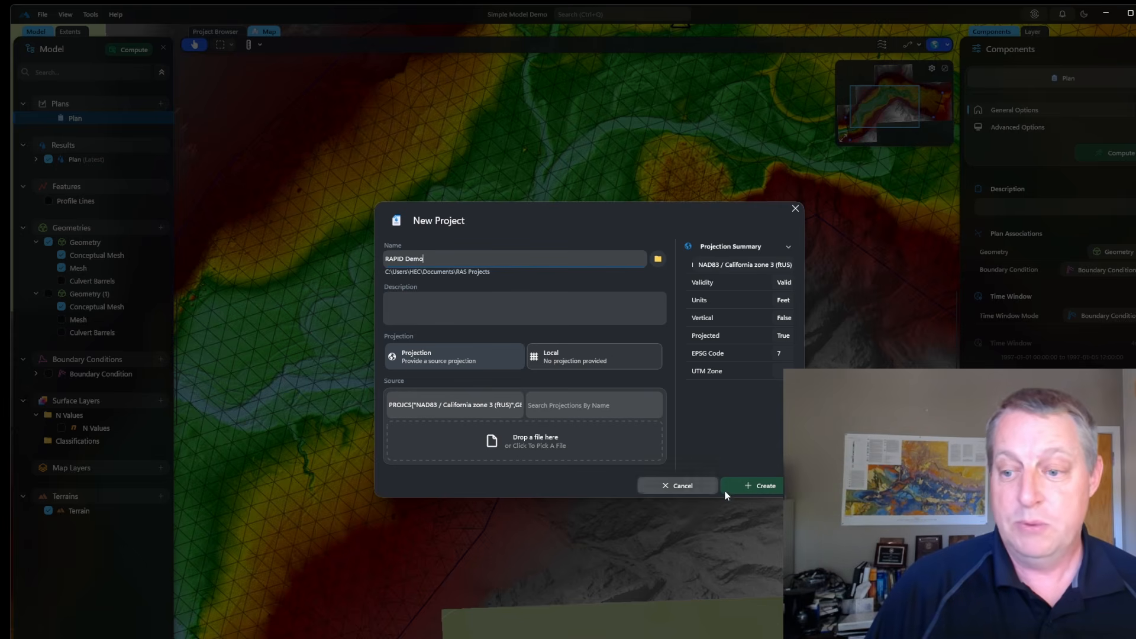
{"action": "left_click", "coordinate": [761, 485]}
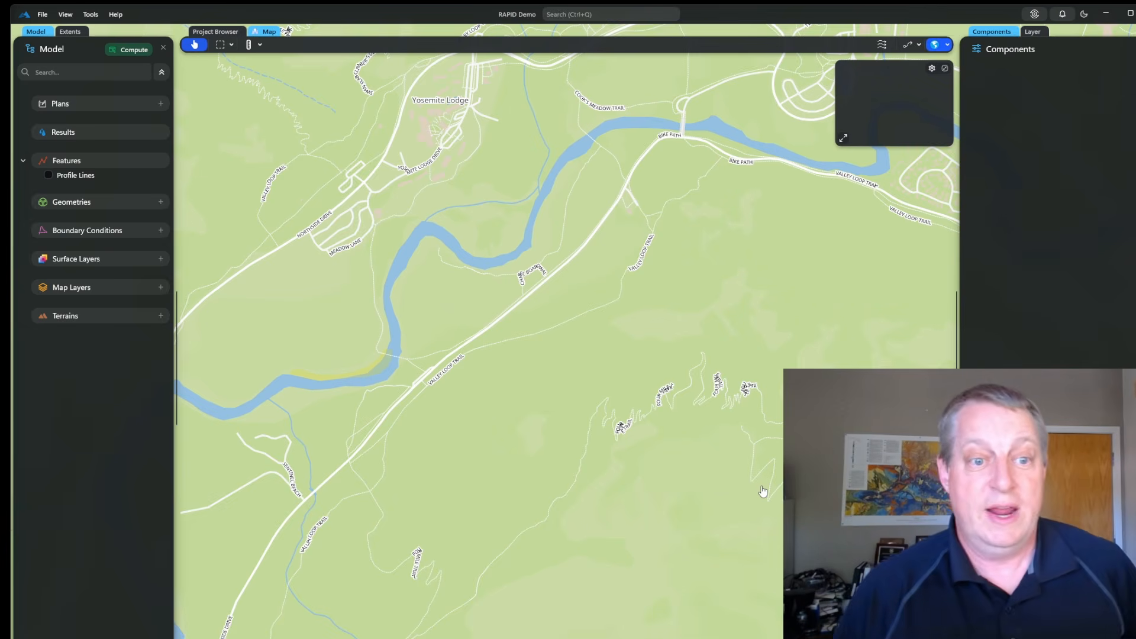
Create a terrain named Terrain and import its raster file from the Terrain folder of _SimpleModelDemo
{"action": "left_click", "coordinate": [161, 316]}
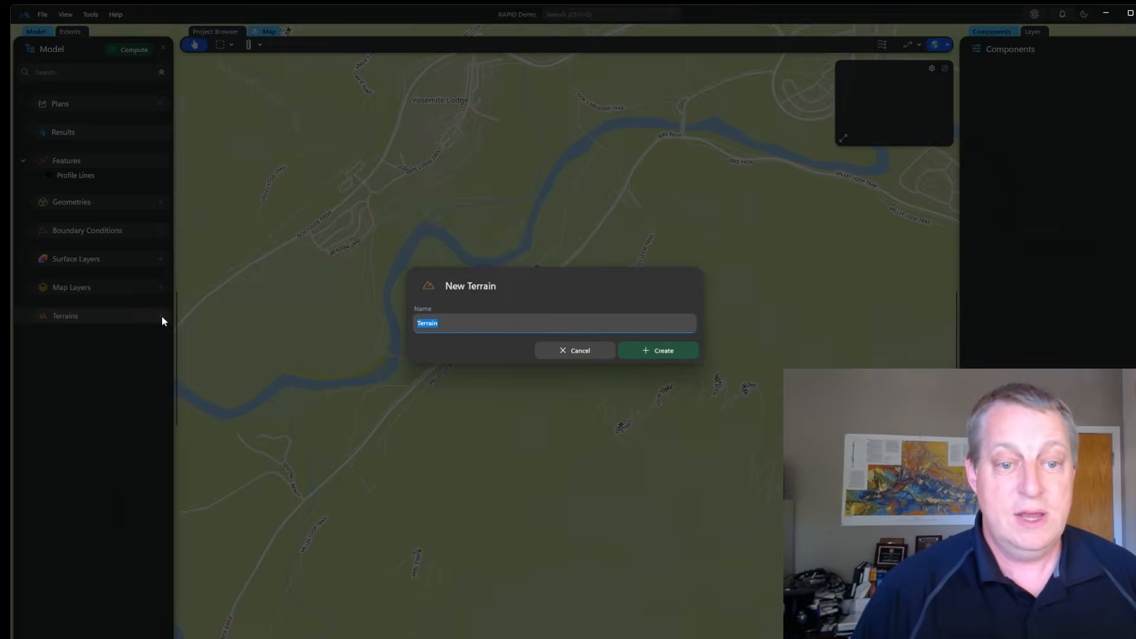
{"action": "left_click", "coordinate": [673, 353]}
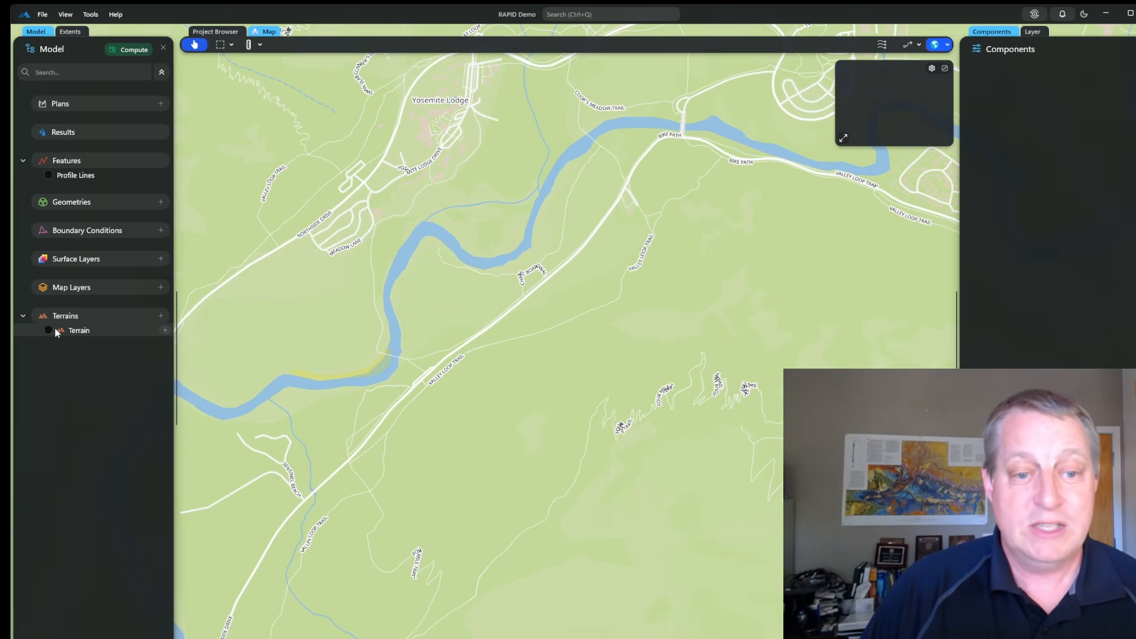
{"action": "left_click", "coordinate": [165, 330]}
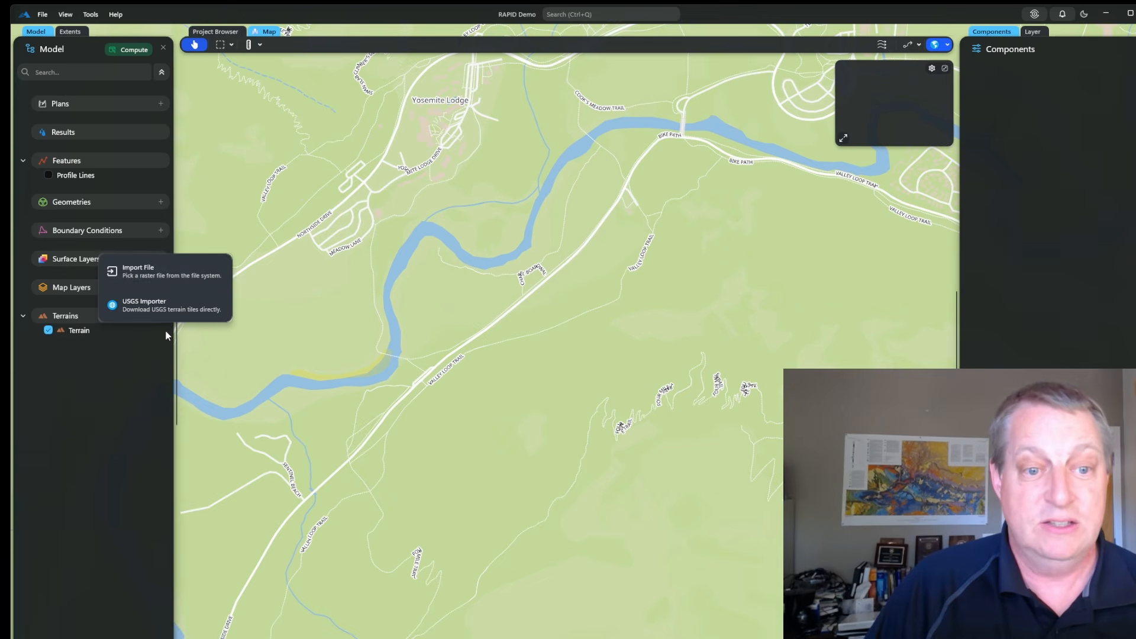
{"action": "left_click", "coordinate": [170, 274]}
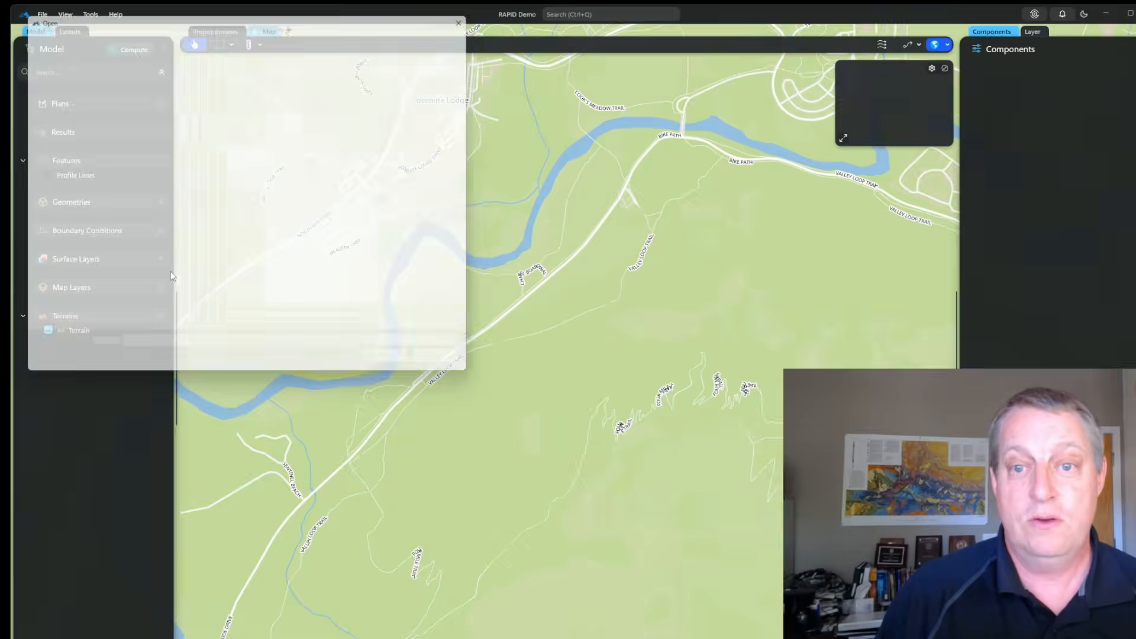
{"action": "key", "text": "alt+Up"}
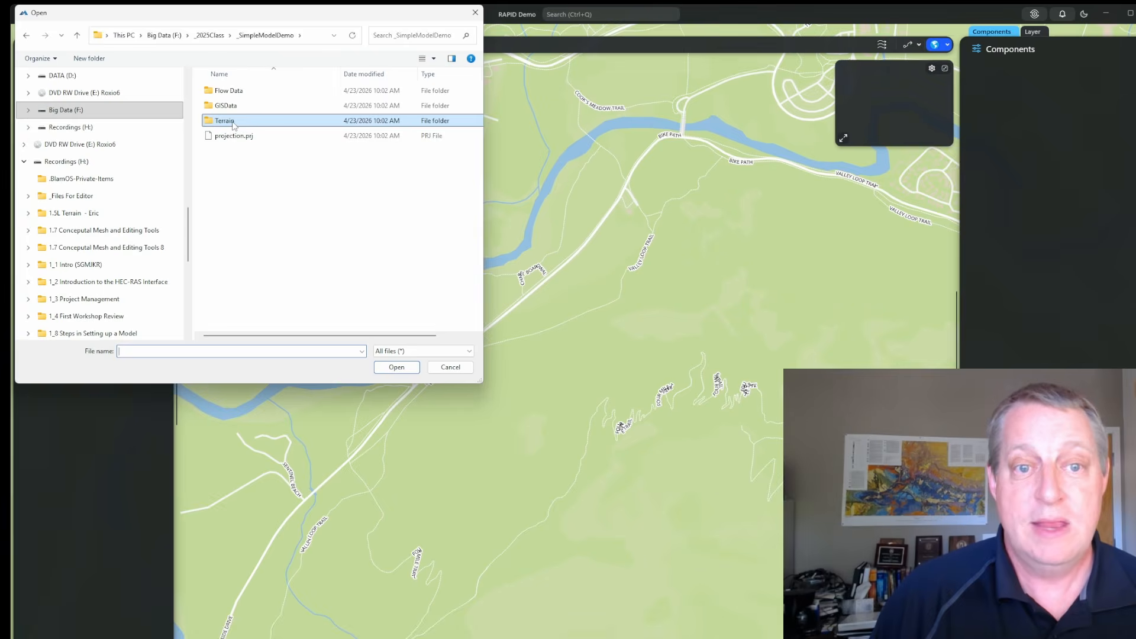
{"action": "double_click", "coordinate": [231, 122]}
{"action": "double_click", "coordinate": [232, 122]}
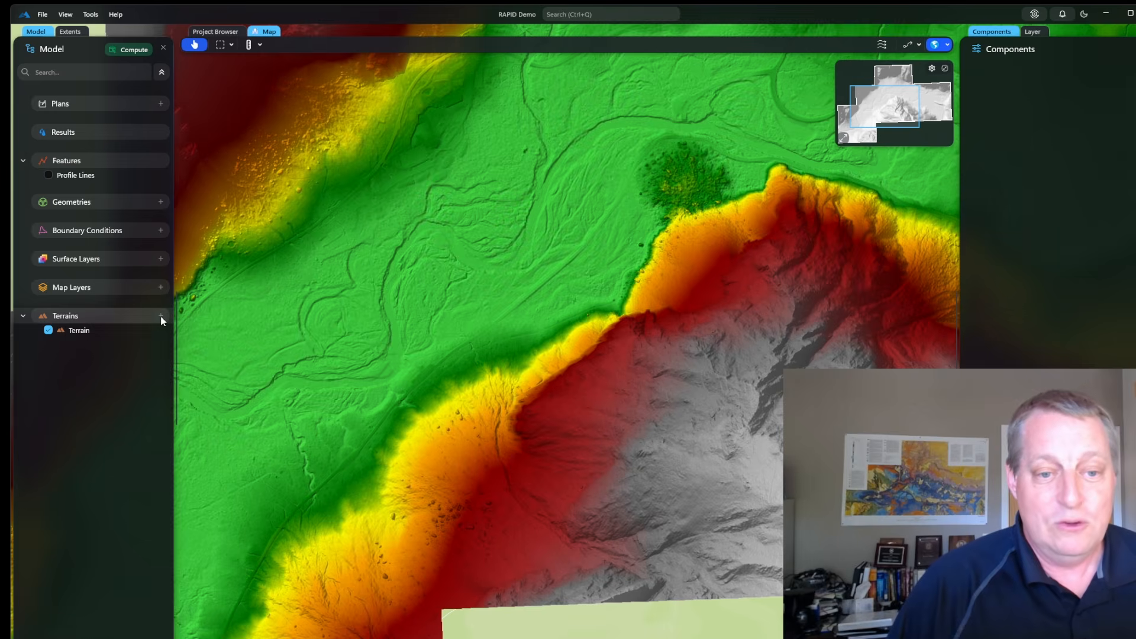
Create a second terrain, Terrain (1), and query the displayed area for tiles with its USGS Importer
{"action": "left_click", "coordinate": [162, 317]}
{"action": "left_click", "coordinate": [673, 350]}
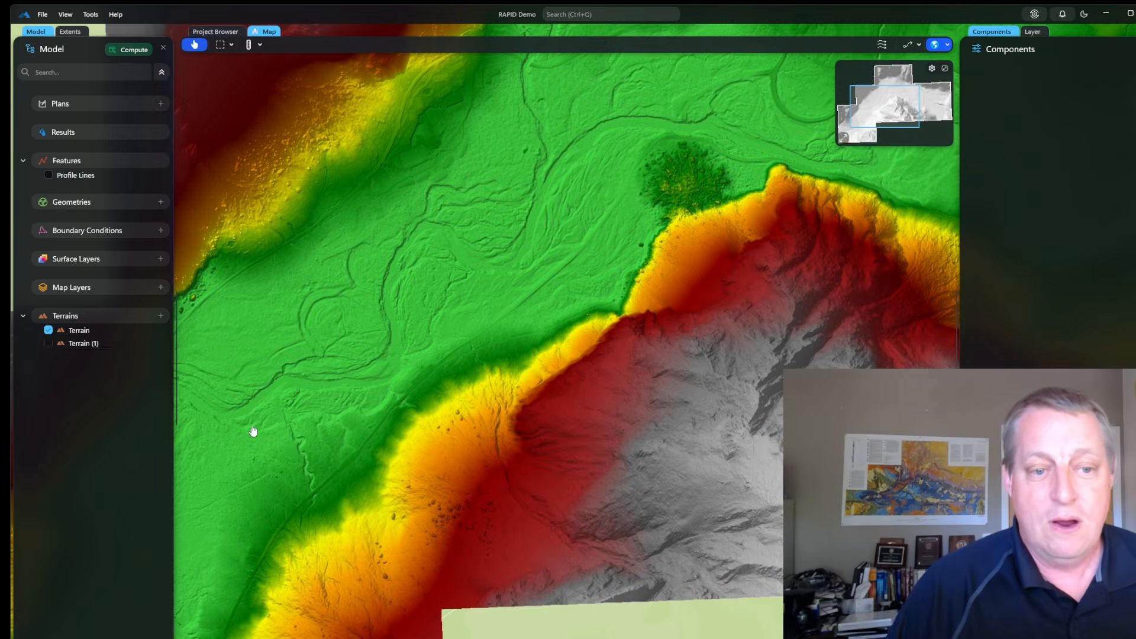
{"action": "left_click", "coordinate": [165, 343]}
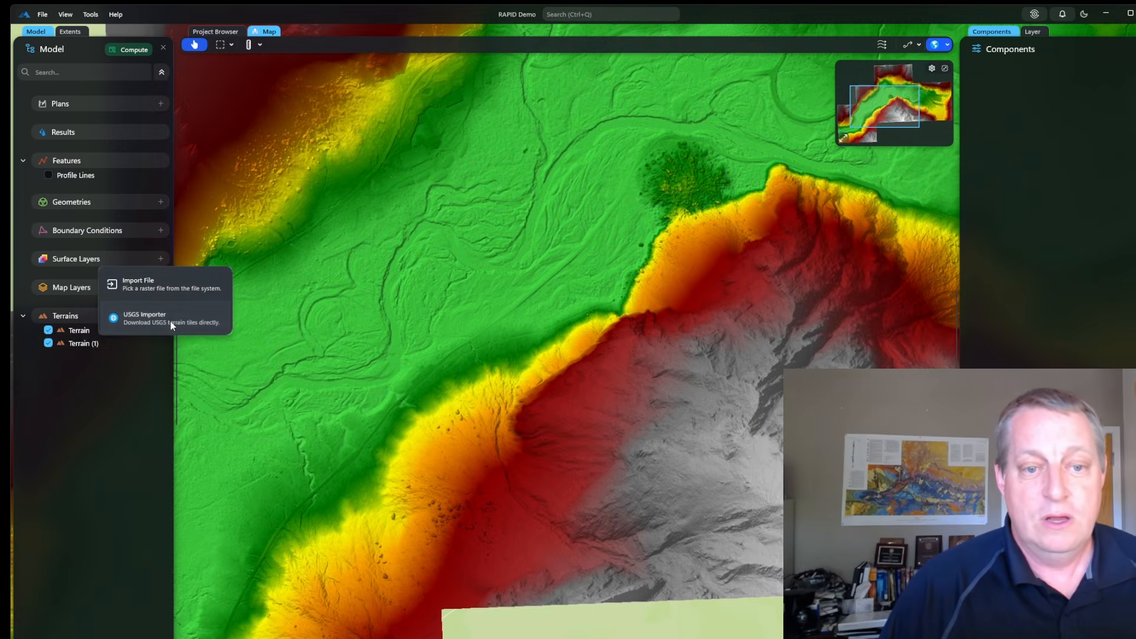
{"action": "left_click", "coordinate": [170, 321]}
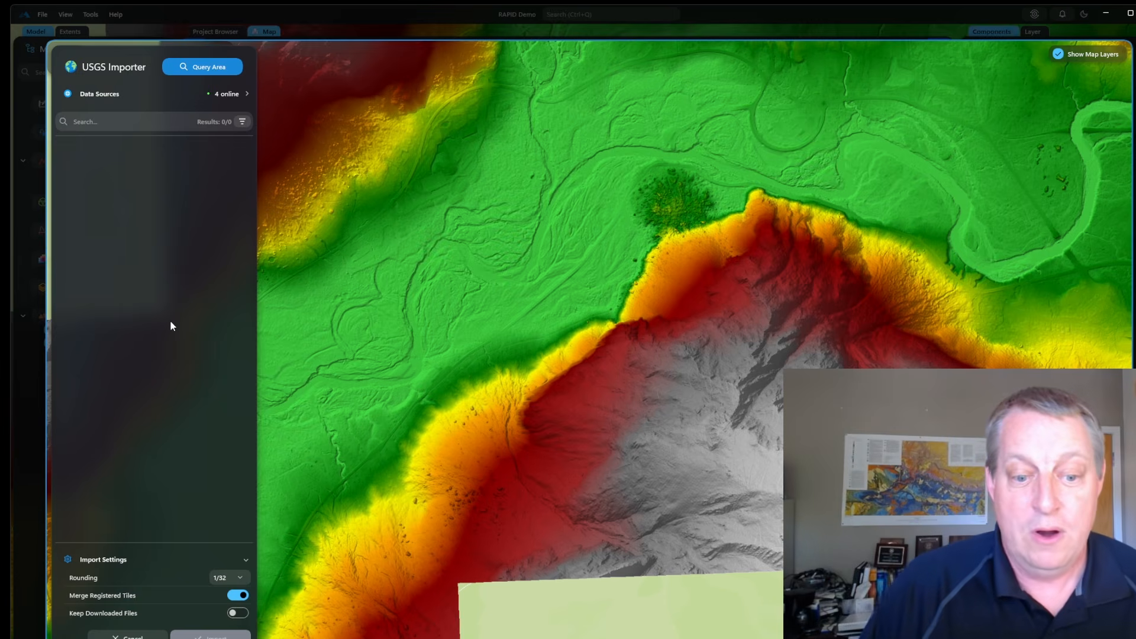
{"action": "left_click", "coordinate": [198, 72]}
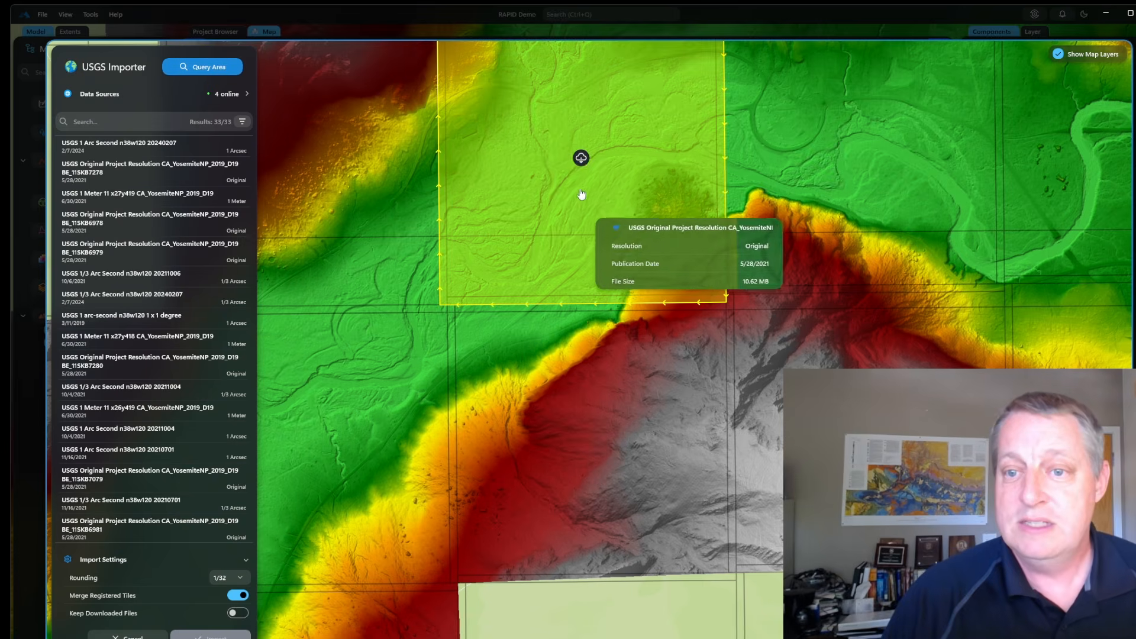
Pick USGS Original Project Resolution Yosemite tiles covering the valley for download, and leave the importer
{"action": "left_click", "coordinate": [581, 158]}
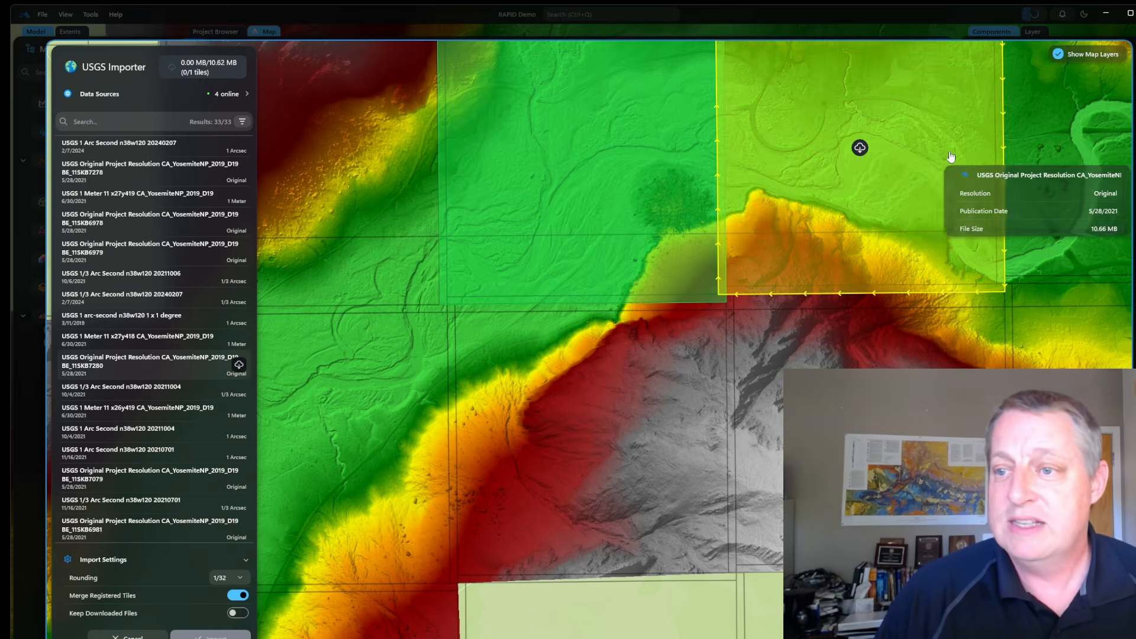
{"action": "left_click", "coordinate": [861, 151]}
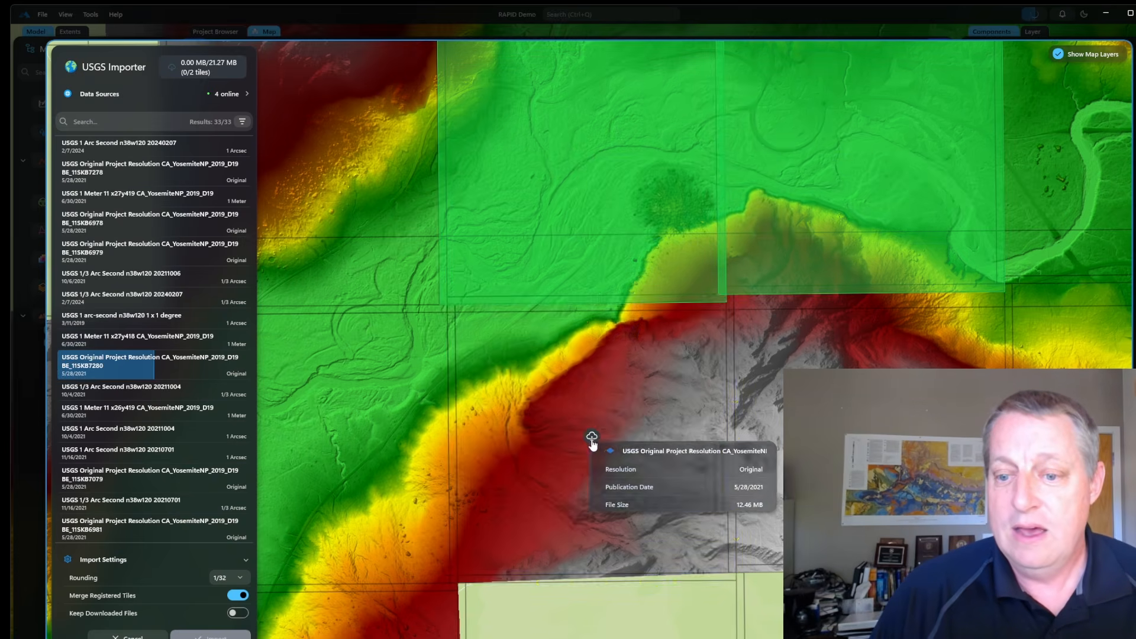
{"action": "left_click", "coordinate": [591, 436]}
{"action": "left_click", "coordinate": [301, 170]}
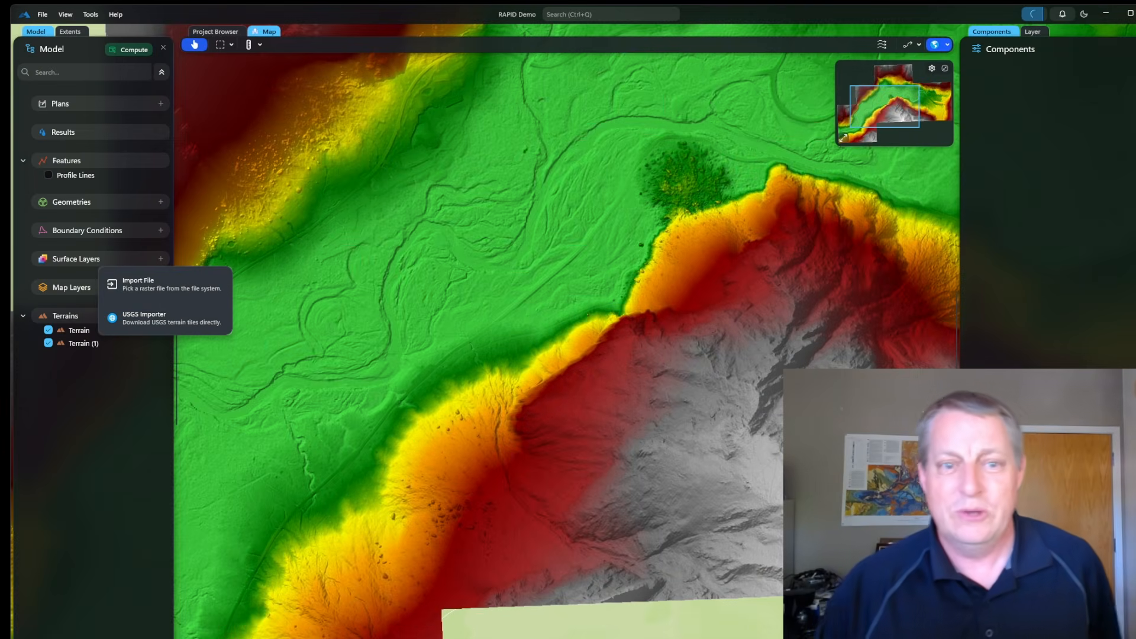
Dismiss the terrain import options and hide Terrain (1) on the map
{"action": "left_click", "coordinate": [160, 447]}
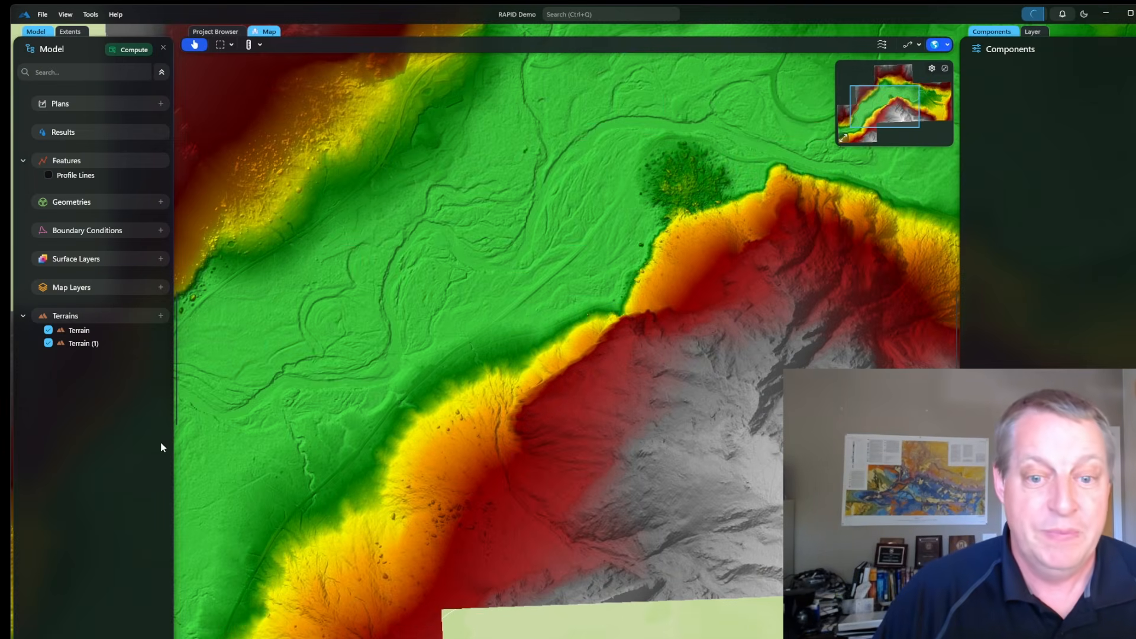
{"action": "scroll", "coordinate": [348, 354], "scroll_direction": "down", "scroll_amount": 3}
{"action": "left_click", "coordinate": [49, 343]}
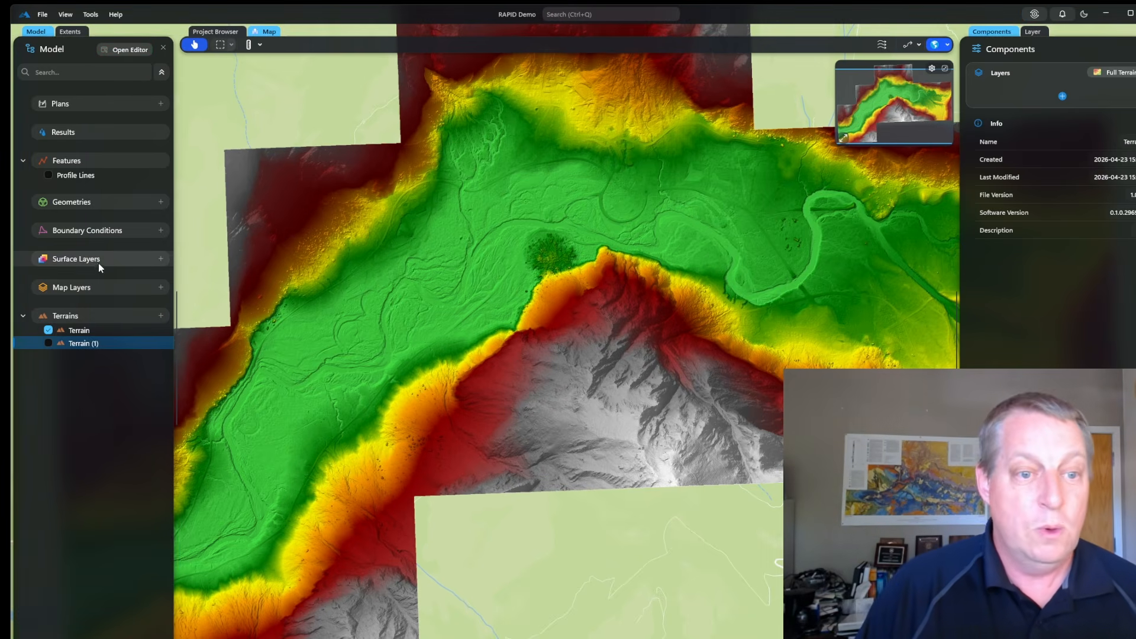
Add a new Manning's n surface layer named N Values to the project
{"action": "left_click", "coordinate": [161, 258]}
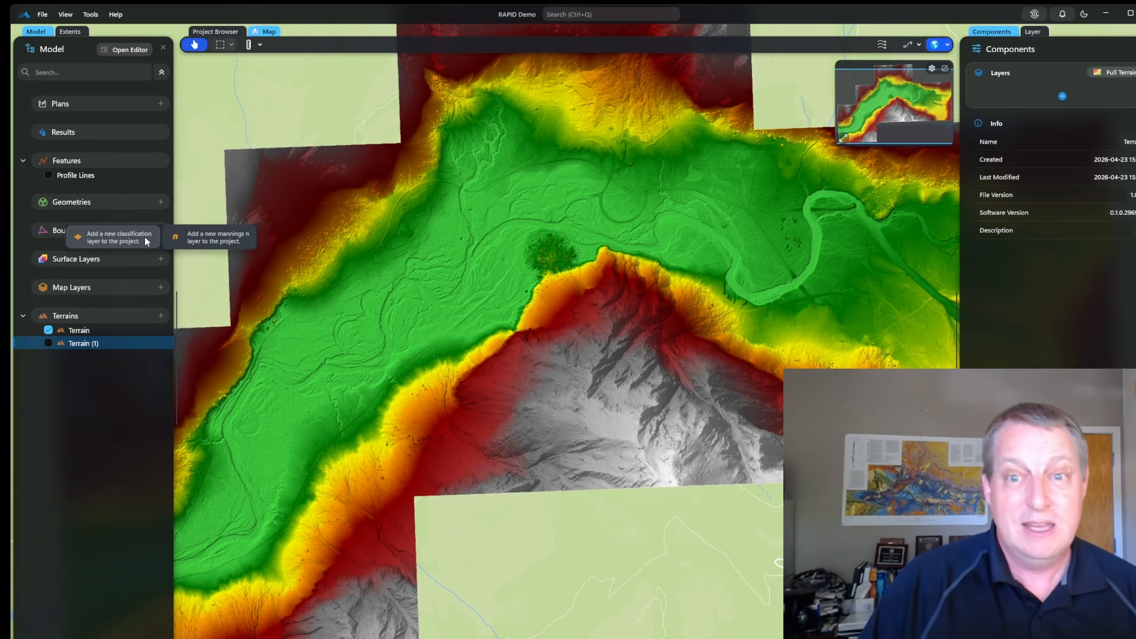
{"action": "left_click", "coordinate": [197, 243]}
{"action": "left_click", "coordinate": [676, 349]}
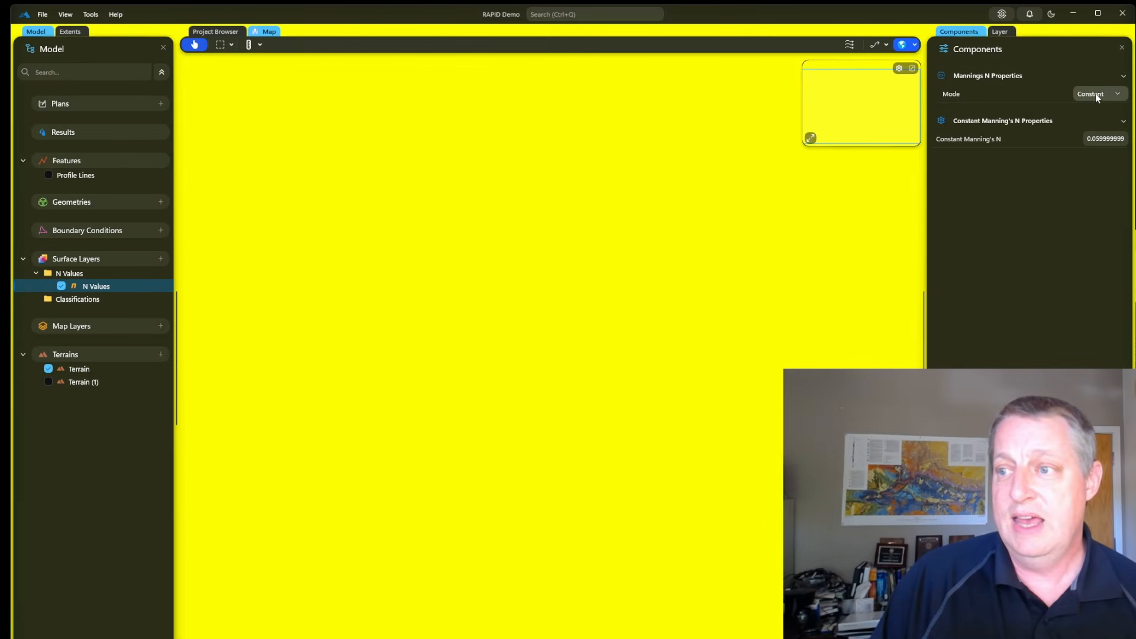
Keep the N Values layer in Constant mode, set its Manning's N to 0.05, and hide the layer on the map
{"action": "left_click", "coordinate": [1095, 95]}
{"action": "left_click", "coordinate": [1117, 98]}
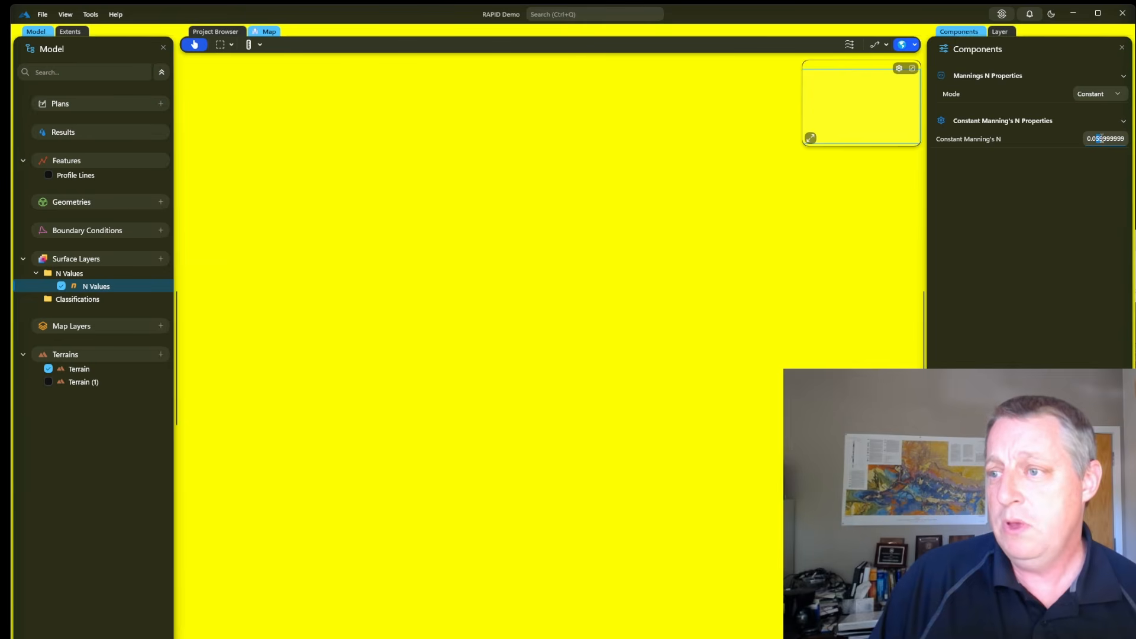
{"action": "left_click_drag", "start_coordinate": [1101, 139], "coordinate": [1131, 138]}
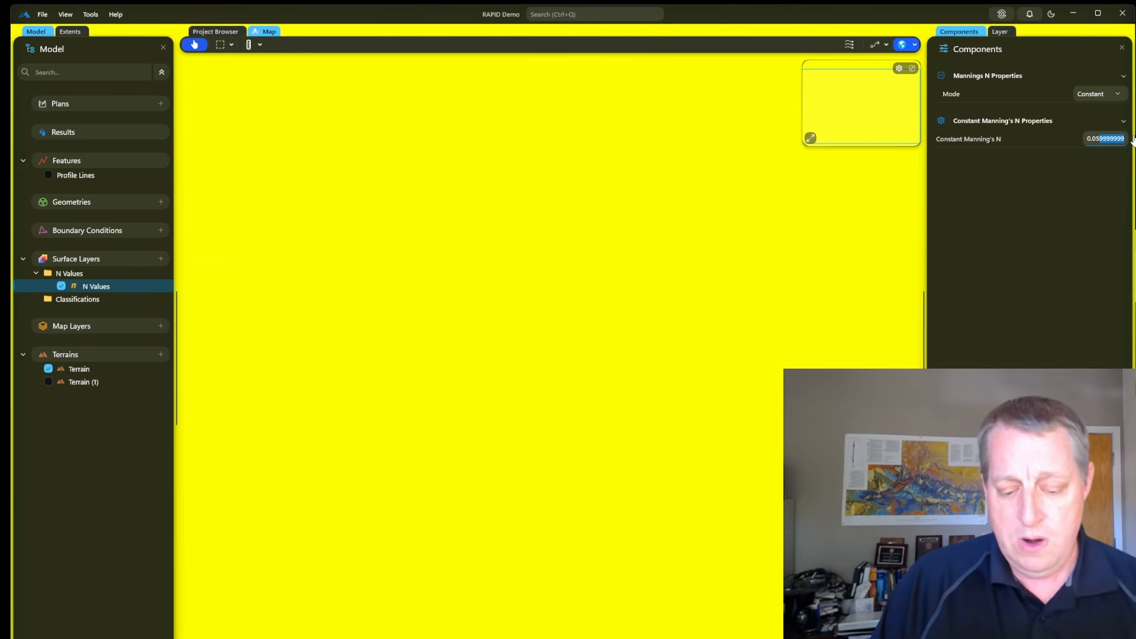
{"action": "key", "text": "BackSpace"}
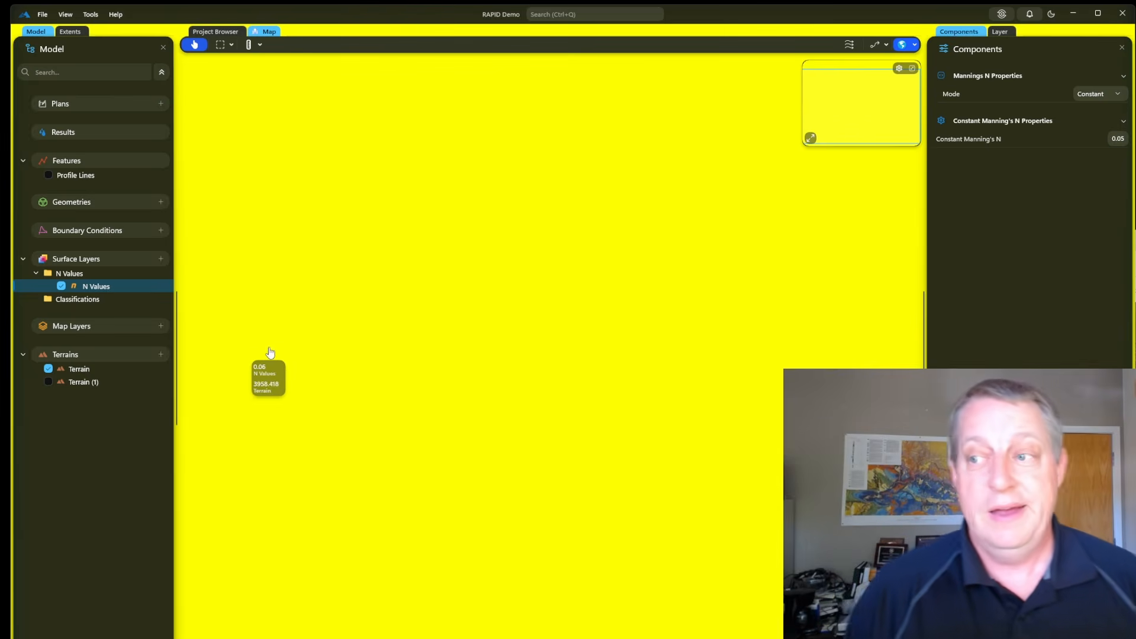
{"action": "left_click", "coordinate": [60, 285]}
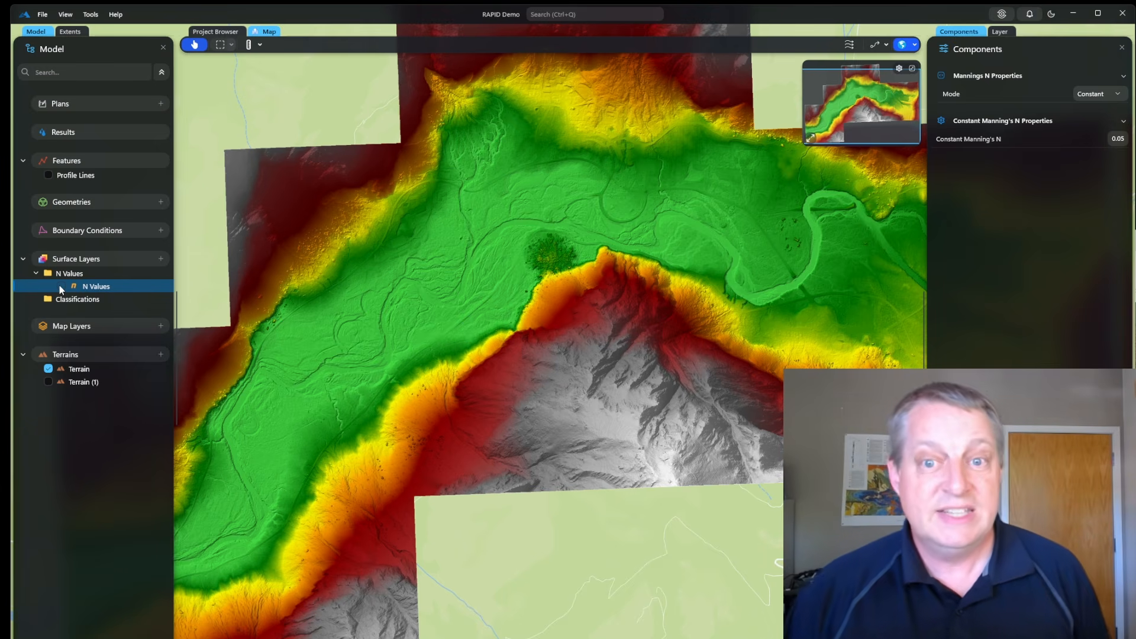
Examine the river channel, its bends and the surrounding floodplain on the terrain up close
{"action": "scroll", "coordinate": [511, 233], "scroll_direction": "up", "scroll_amount": 3}
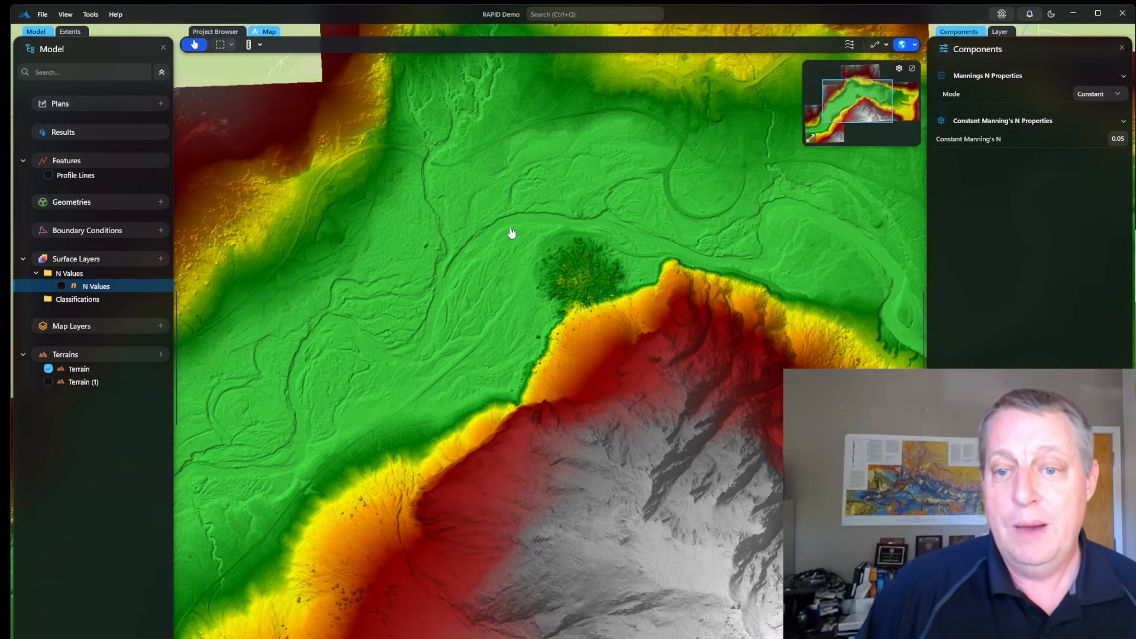
{"action": "scroll", "coordinate": [512, 233], "scroll_direction": "up", "scroll_amount": 5}
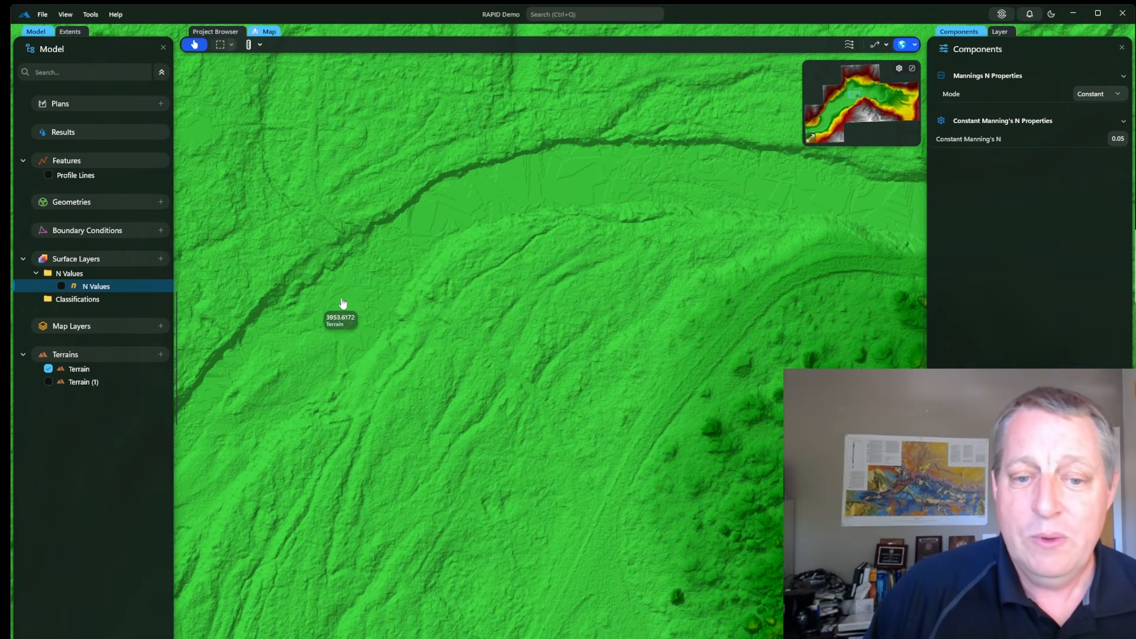
{"action": "left_click_drag", "start_coordinate": [342, 310], "coordinate": [494, 158]}
{"action": "left_click_drag", "start_coordinate": [339, 335], "coordinate": [441, 180]}
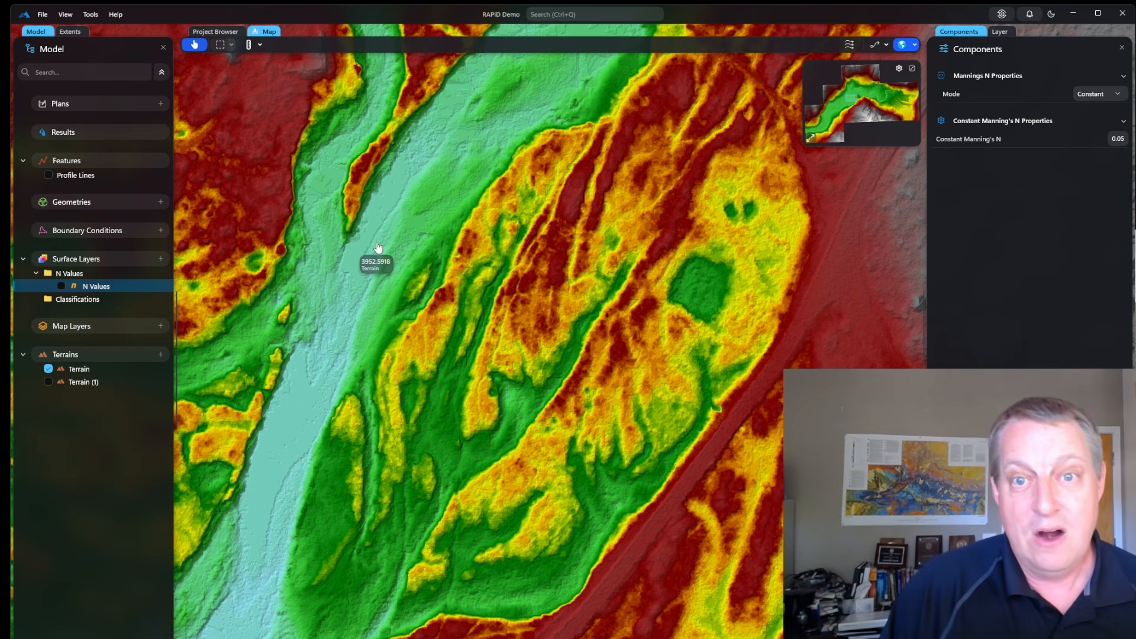
{"action": "scroll", "coordinate": [361, 373], "scroll_direction": "up", "scroll_amount": 3}
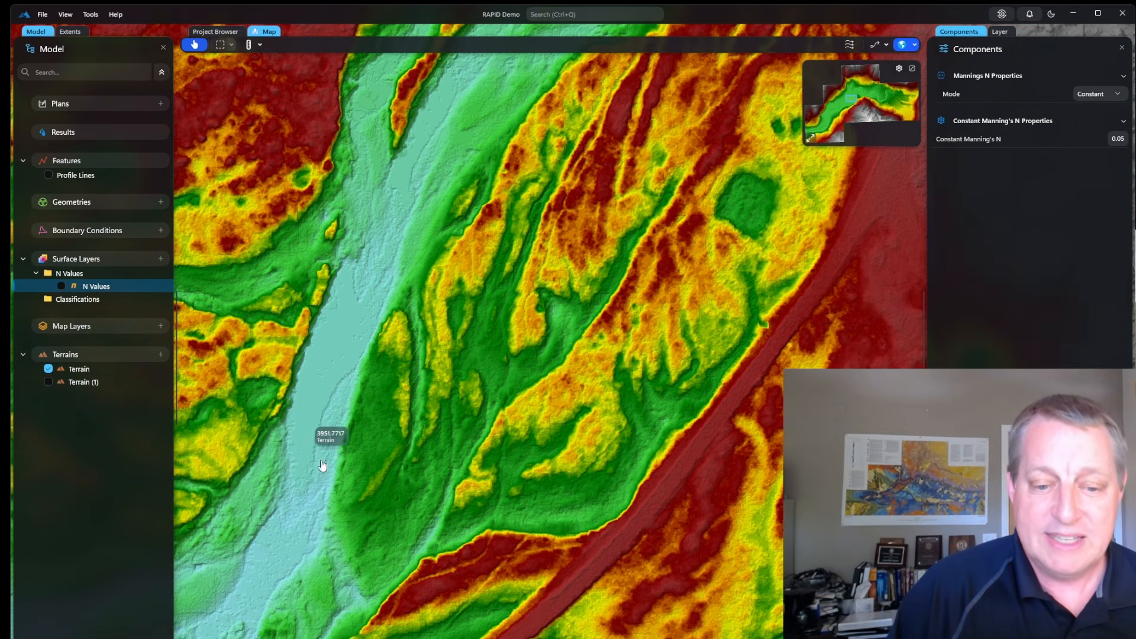
{"action": "scroll", "coordinate": [405, 423], "scroll_direction": "down", "scroll_amount": 5}
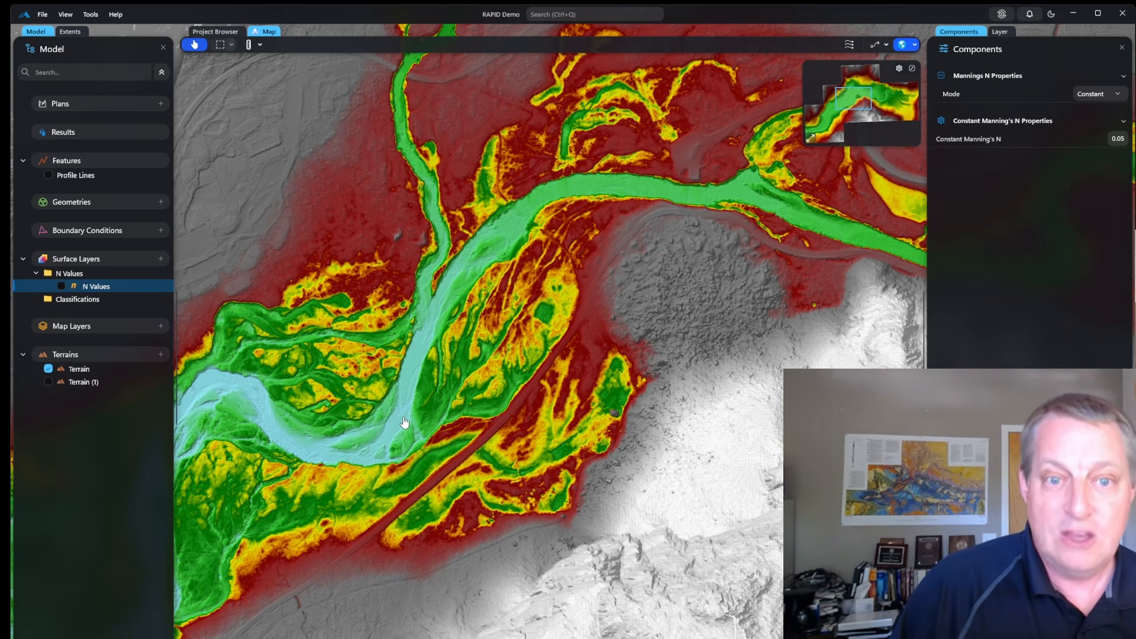
{"action": "mouse_move", "coordinate": [403, 419]}
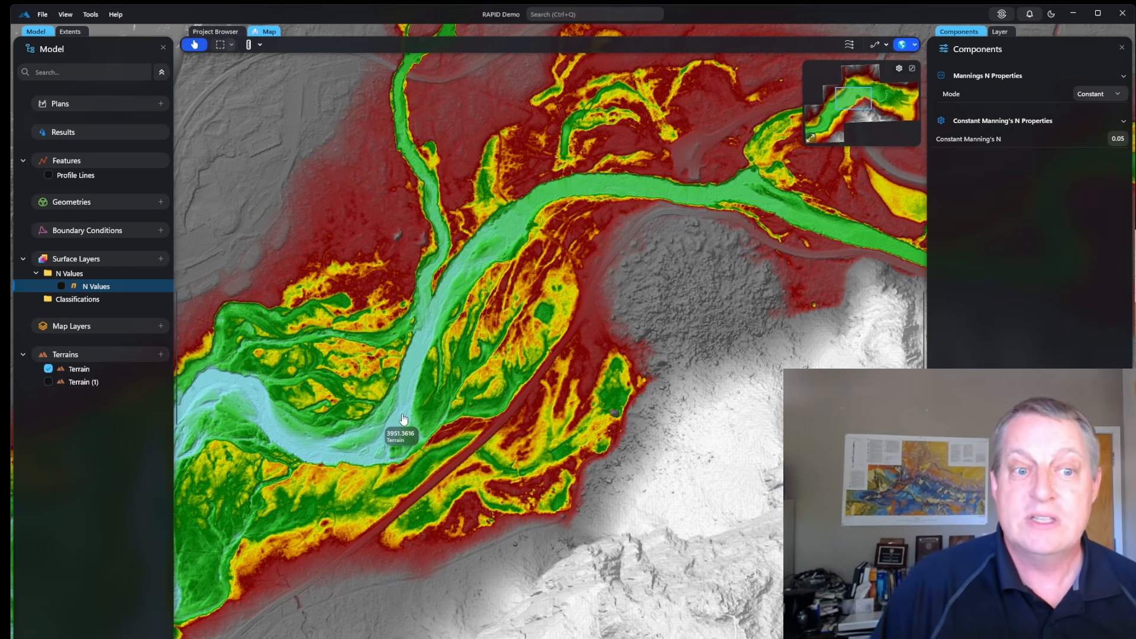
Create a new geometry named Geometry, associated with Terrain and the N Values layer
{"action": "scroll", "coordinate": [266, 325], "scroll_direction": "down", "scroll_amount": 5}
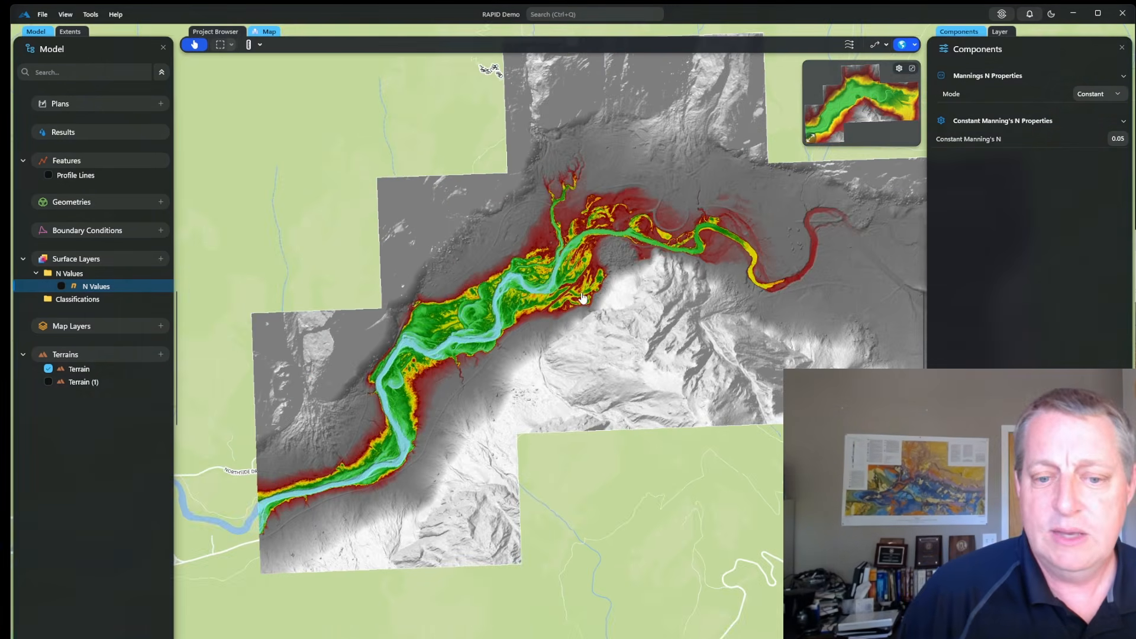
{"action": "scroll", "coordinate": [523, 298], "scroll_direction": "up", "scroll_amount": 3}
{"action": "scroll", "coordinate": [523, 297], "scroll_direction": "up", "scroll_amount": 4}
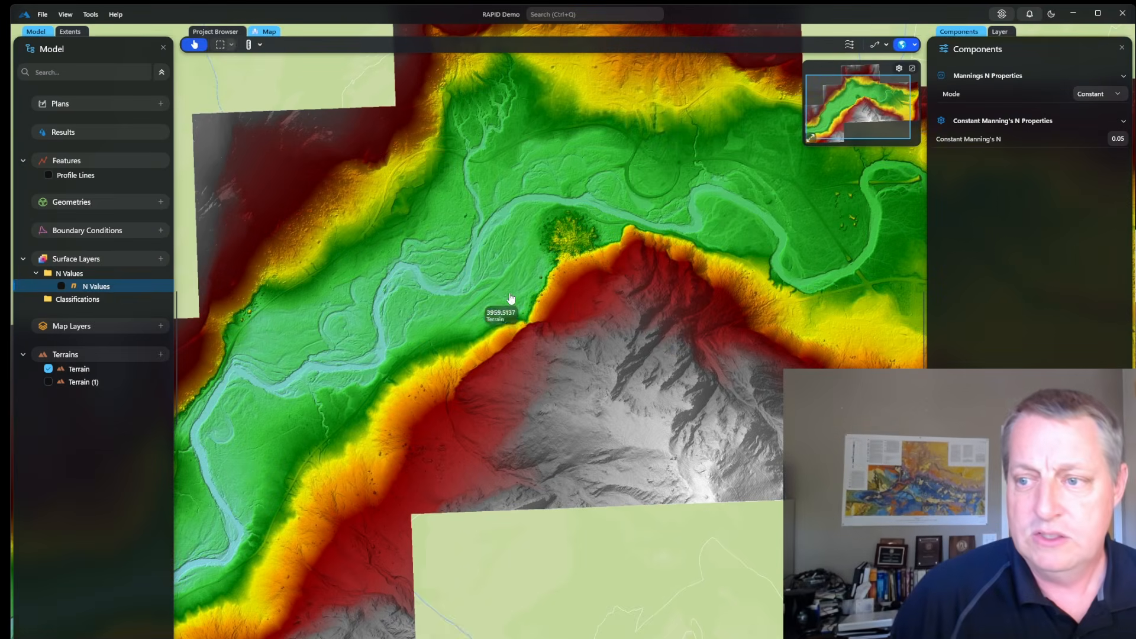
{"action": "left_click", "coordinate": [160, 202]}
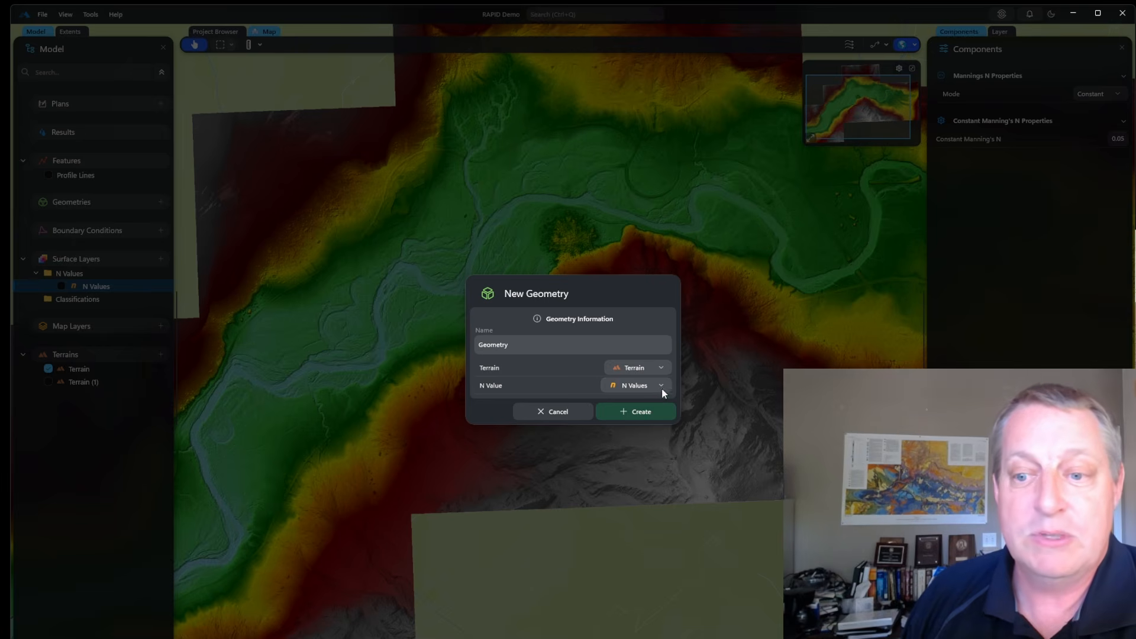
{"action": "left_click", "coordinate": [662, 368]}
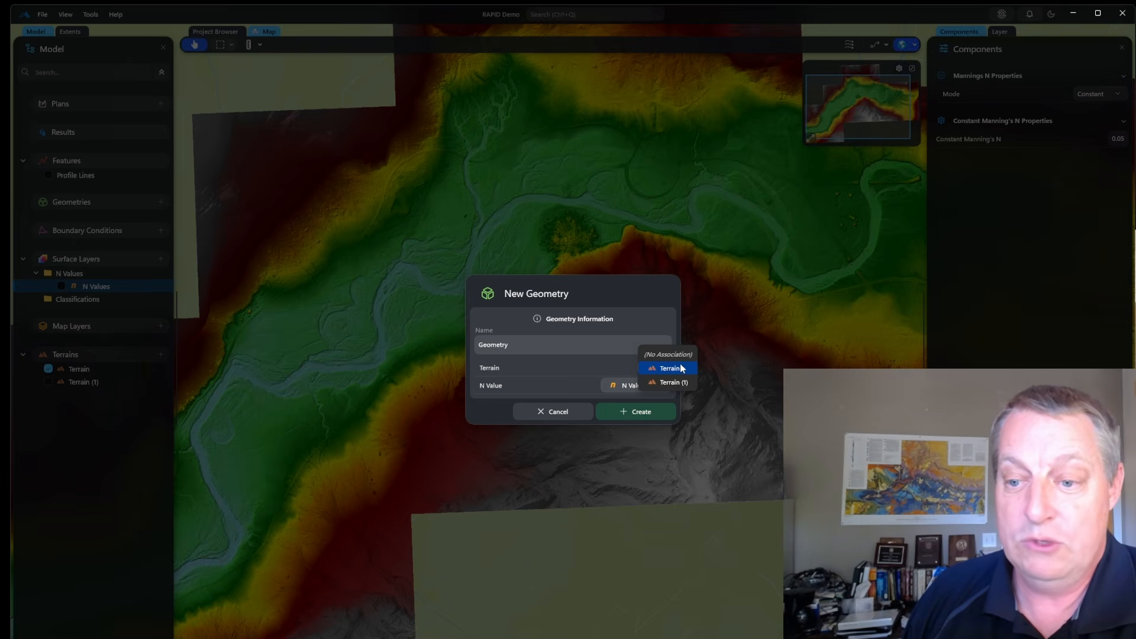
{"action": "left_click", "coordinate": [681, 368]}
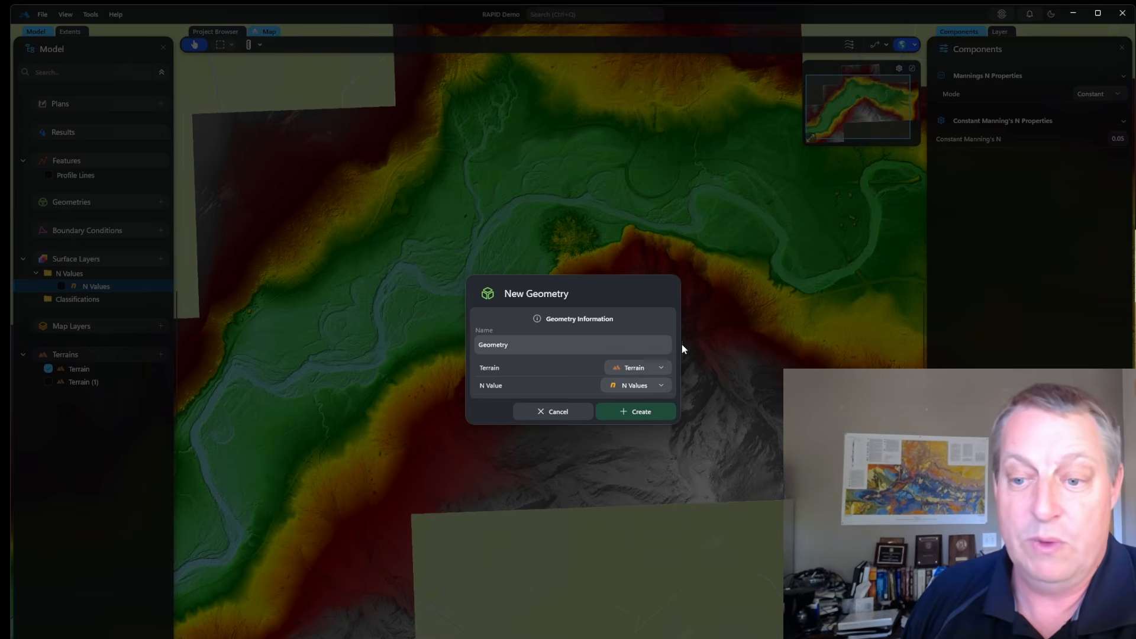
{"action": "left_click", "coordinate": [625, 411]}
Show the new Geometry and its Conceptual Mesh on the map, and make the Conceptual Mesh the active layer
{"action": "left_click", "coordinate": [35, 217]}
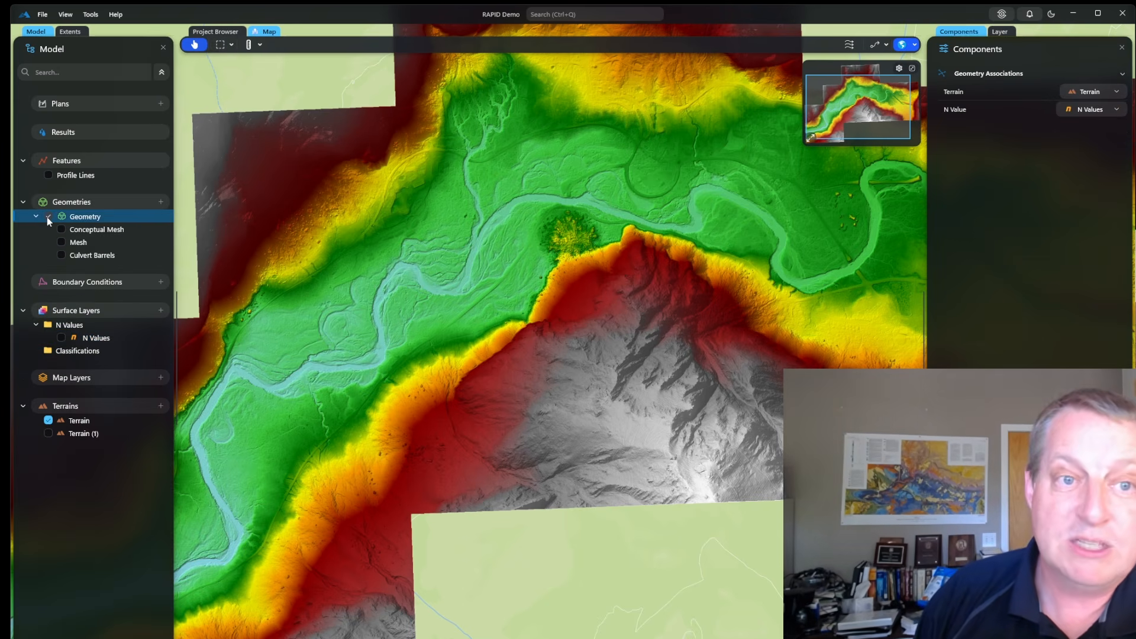
{"action": "left_click", "coordinate": [48, 216]}
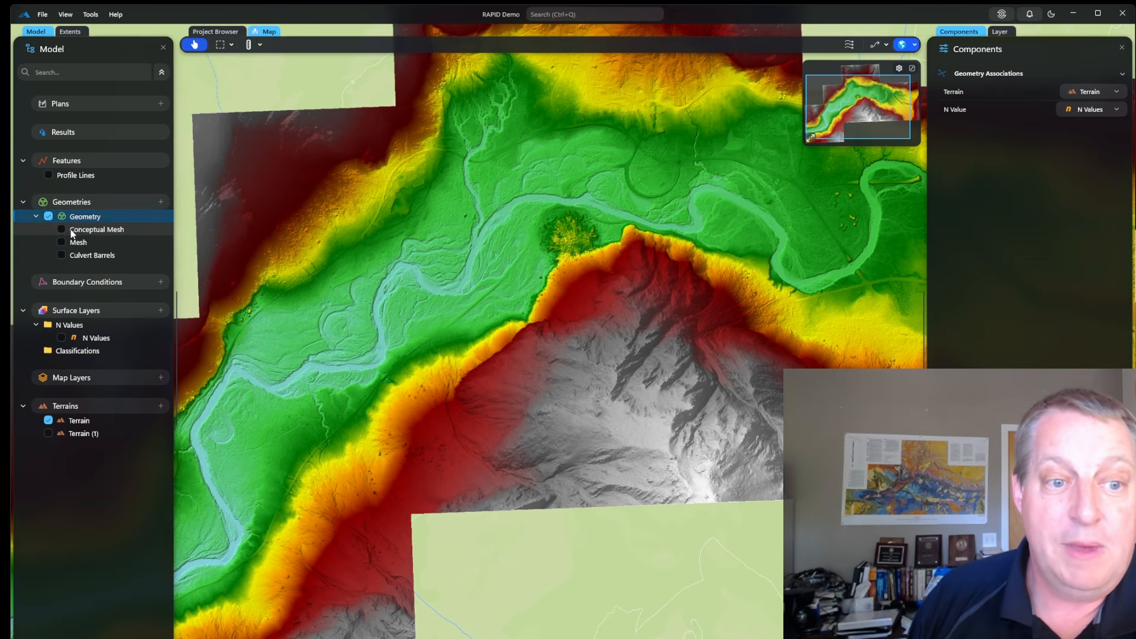
{"action": "left_click", "coordinate": [68, 230]}
{"action": "left_click", "coordinate": [61, 229]}
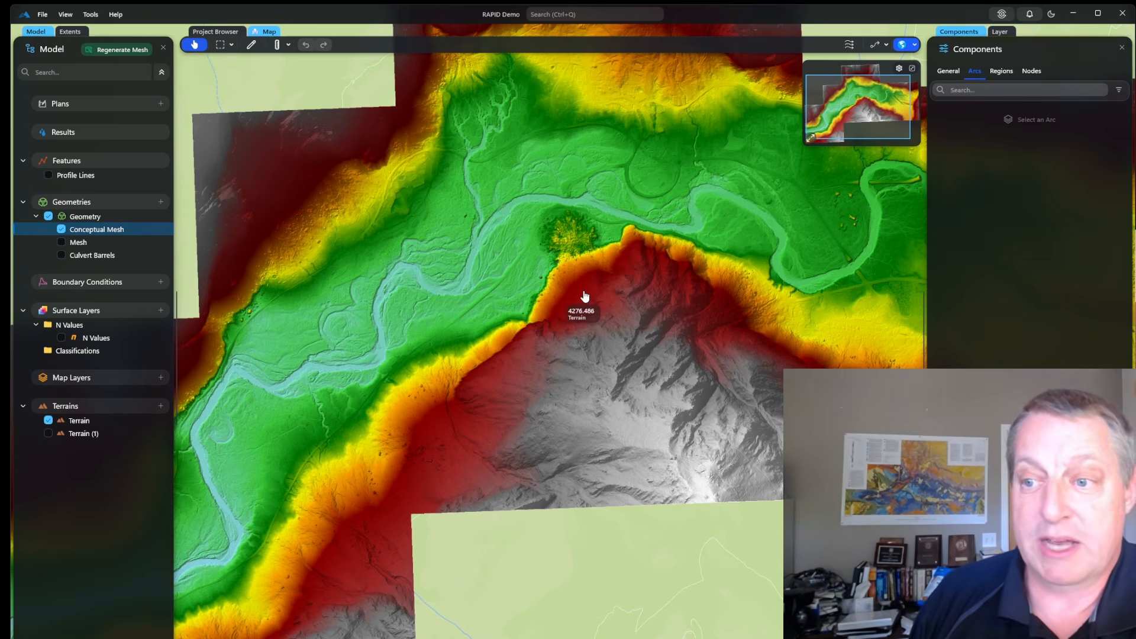
Draw a closed perimeter arc about 38,400 long around the river valley, along both valley sides and across both ends
{"action": "scroll", "coordinate": [583, 298], "scroll_direction": "down", "scroll_amount": 2}
{"action": "left_click_drag", "start_coordinate": [736, 297], "coordinate": [688, 309]}
{"action": "mouse_move", "coordinate": [688, 309]}
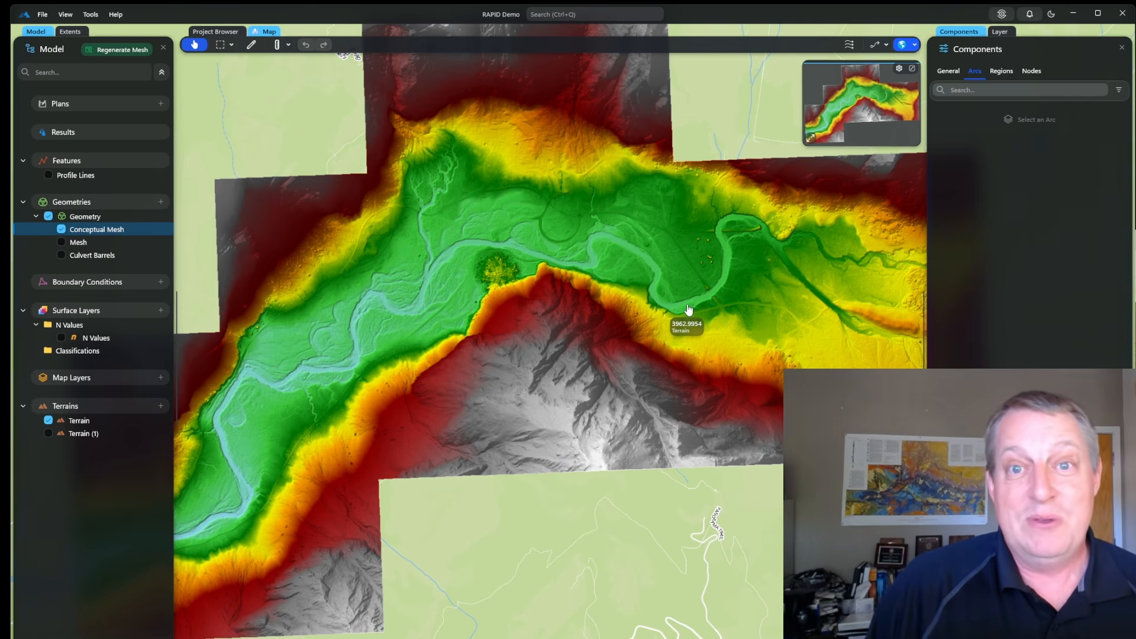
{"action": "left_click", "coordinate": [258, 45]}
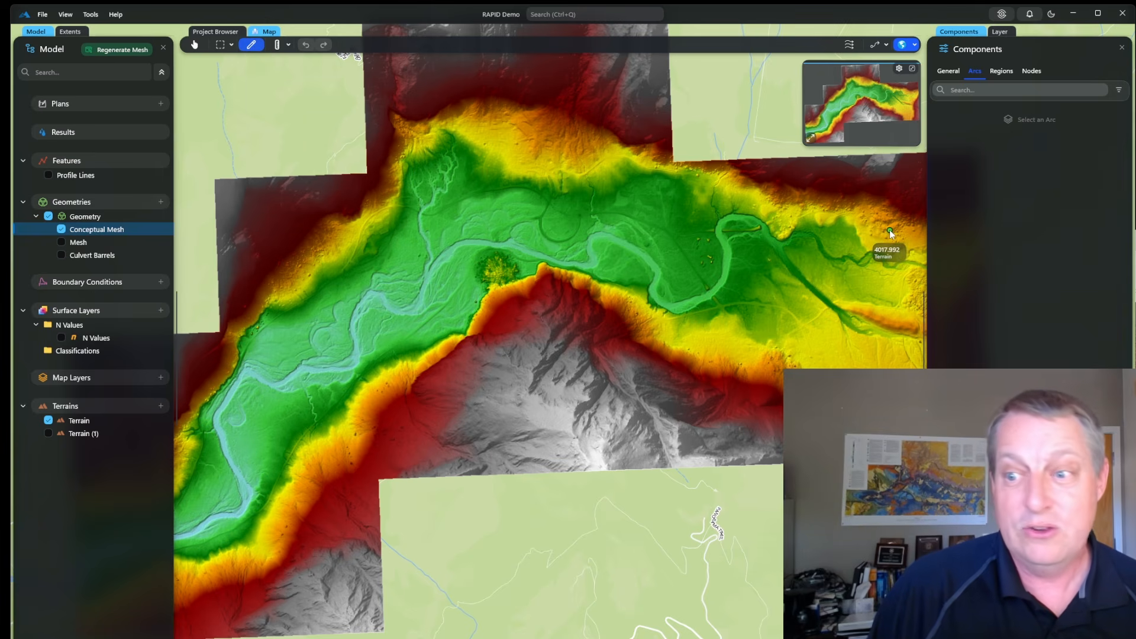
{"action": "left_click", "coordinate": [893, 213]}
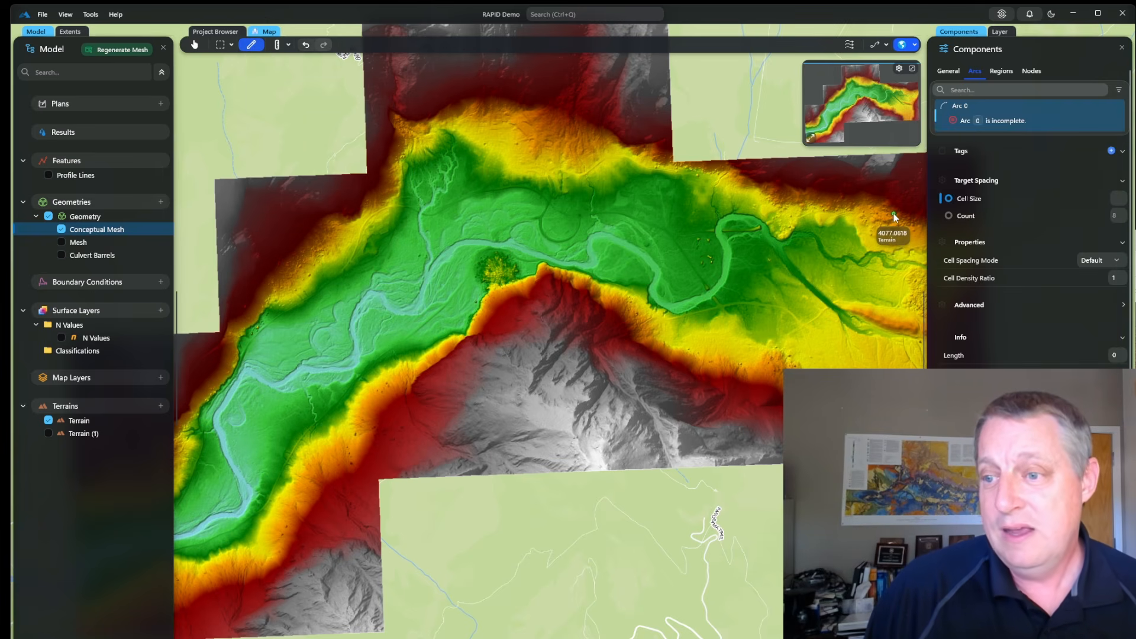
{"action": "left_click", "coordinate": [774, 384]}
{"action": "left_click", "coordinate": [687, 362]}
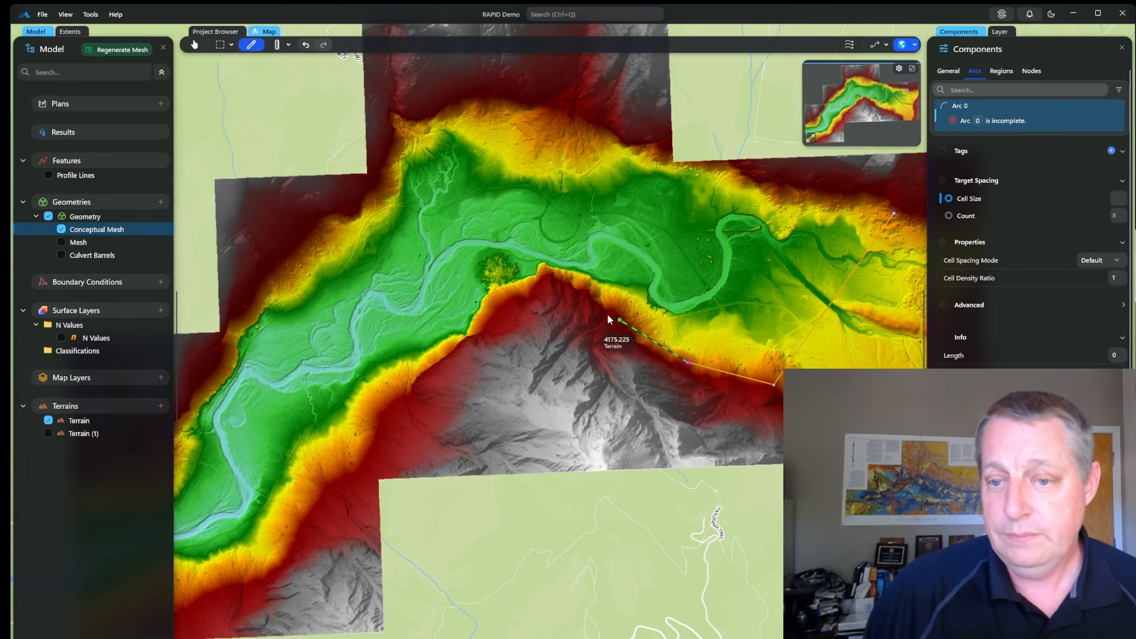
{"action": "left_click", "coordinate": [599, 309]}
{"action": "left_click", "coordinate": [542, 301]}
{"action": "left_click", "coordinate": [497, 328]}
{"action": "left_click", "coordinate": [461, 357]}
{"action": "left_click", "coordinate": [404, 409]}
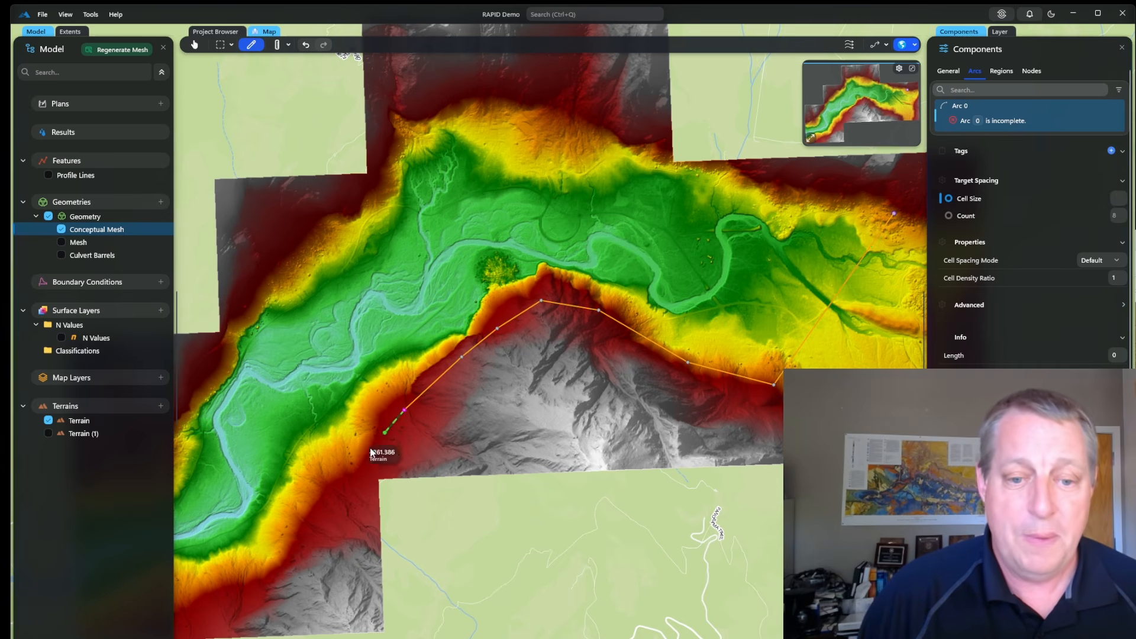
{"action": "left_click", "coordinate": [365, 461]}
{"action": "left_click", "coordinate": [327, 493]}
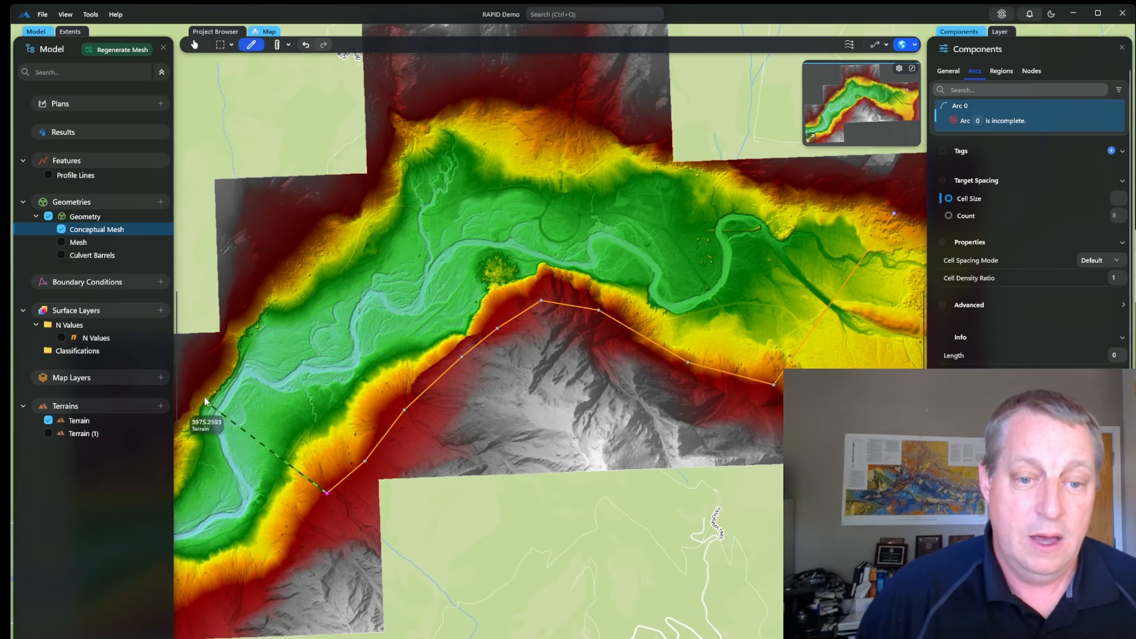
{"action": "left_click", "coordinate": [206, 359]}
{"action": "left_click", "coordinate": [218, 349]}
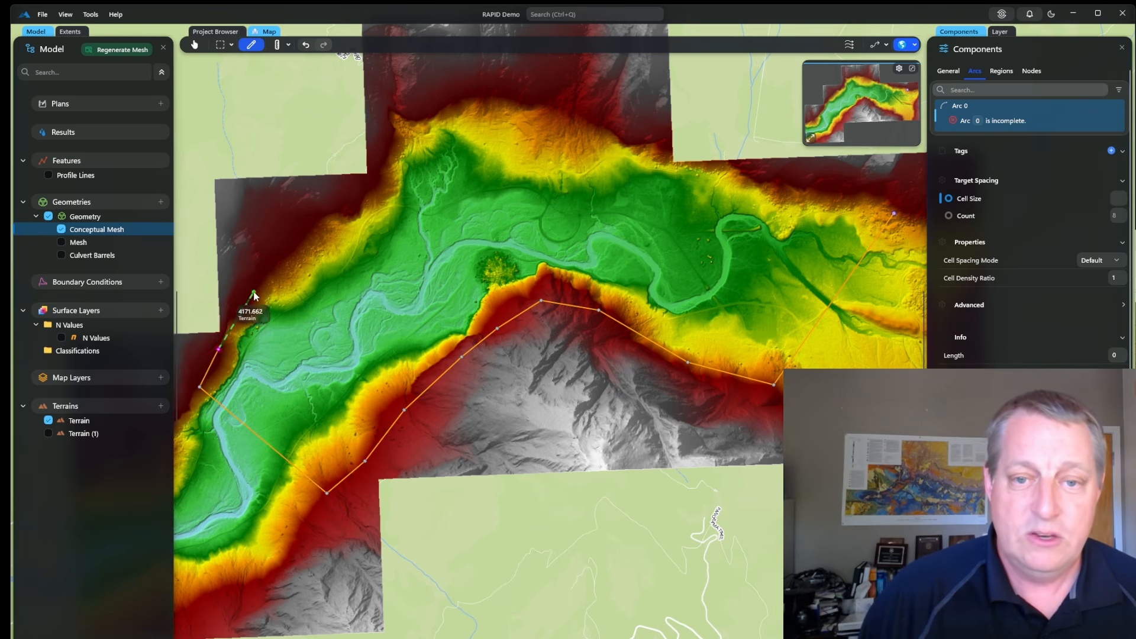
{"action": "left_click", "coordinate": [259, 283]}
{"action": "left_click", "coordinate": [316, 216]}
{"action": "left_click", "coordinate": [369, 187]}
{"action": "left_click", "coordinate": [407, 151]}
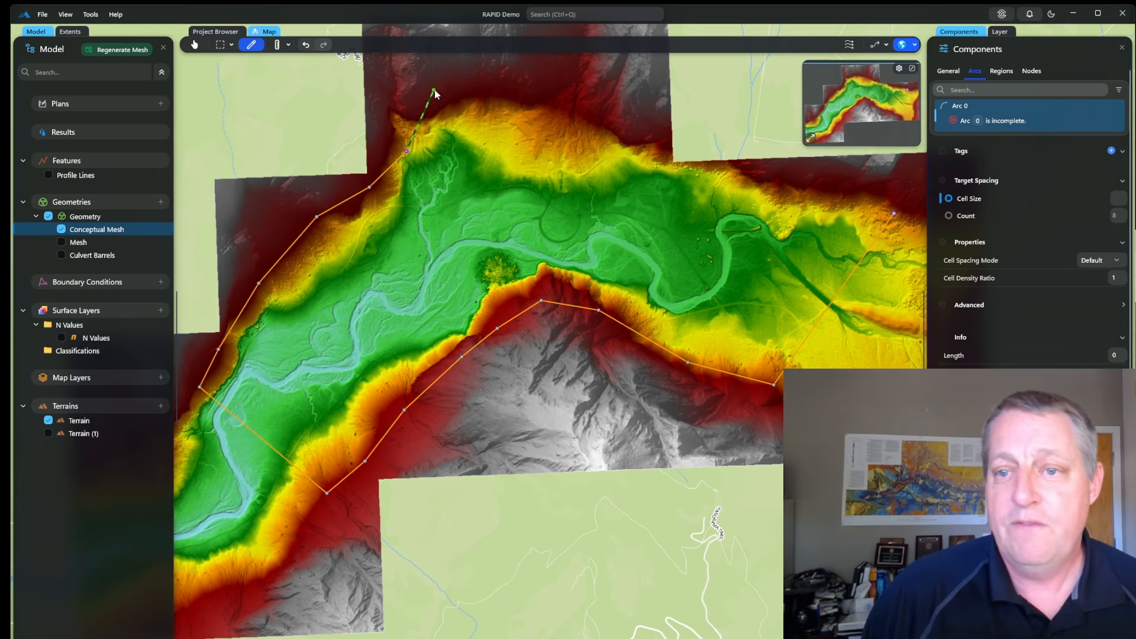
{"action": "left_click", "coordinate": [434, 90]}
{"action": "left_click", "coordinate": [485, 81]}
{"action": "left_click", "coordinate": [566, 96]}
{"action": "left_click", "coordinate": [651, 150]}
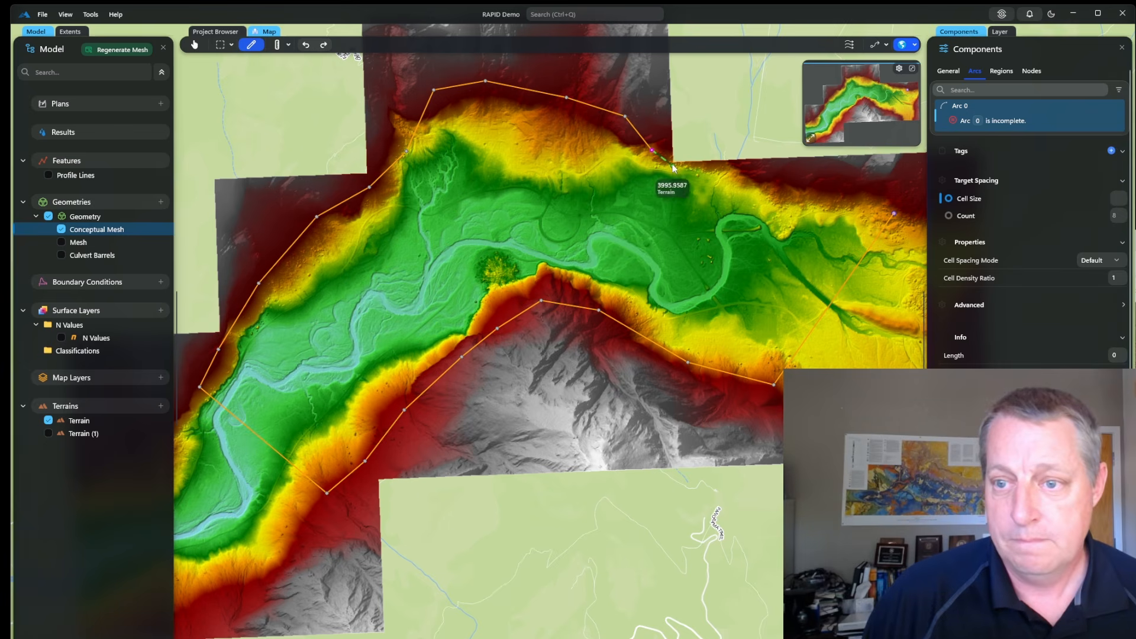
{"action": "left_click", "coordinate": [672, 164]}
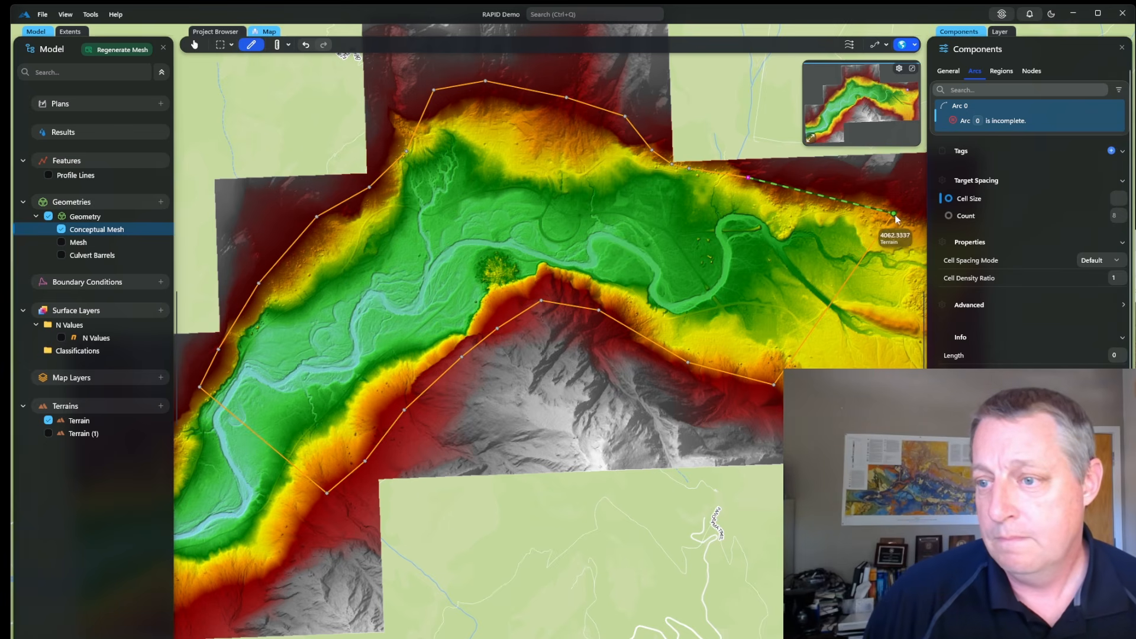
{"action": "left_click", "coordinate": [893, 214]}
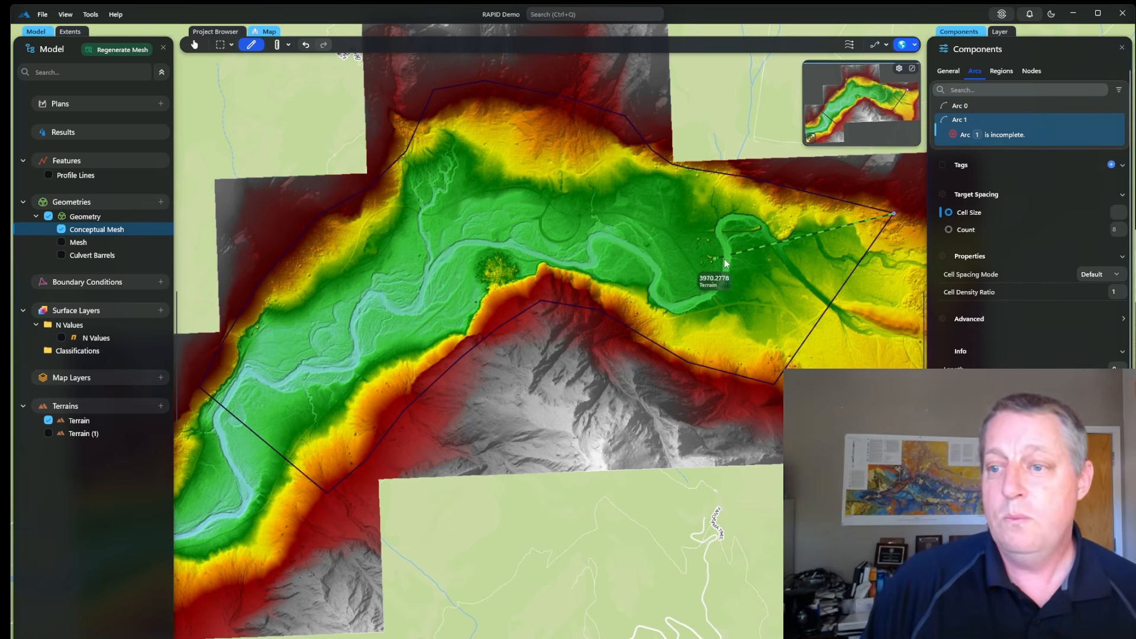
{"action": "key", "text": "ctrl+z"}
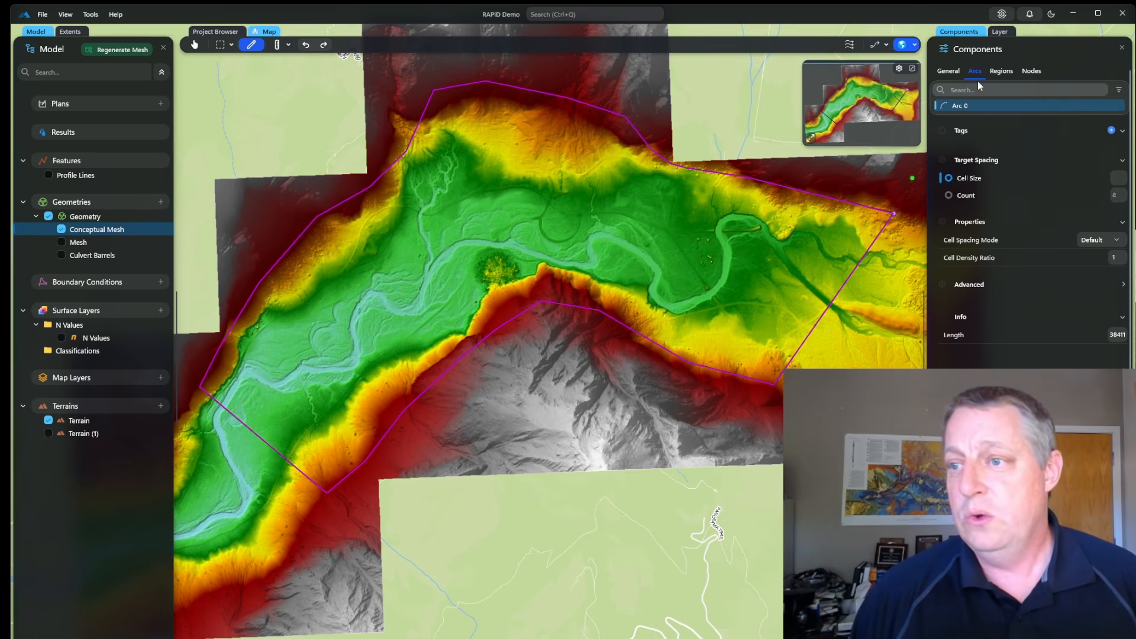
Select the region inside the perimeter and try a cell size of 5000 for it
{"action": "left_click", "coordinate": [1001, 71]}
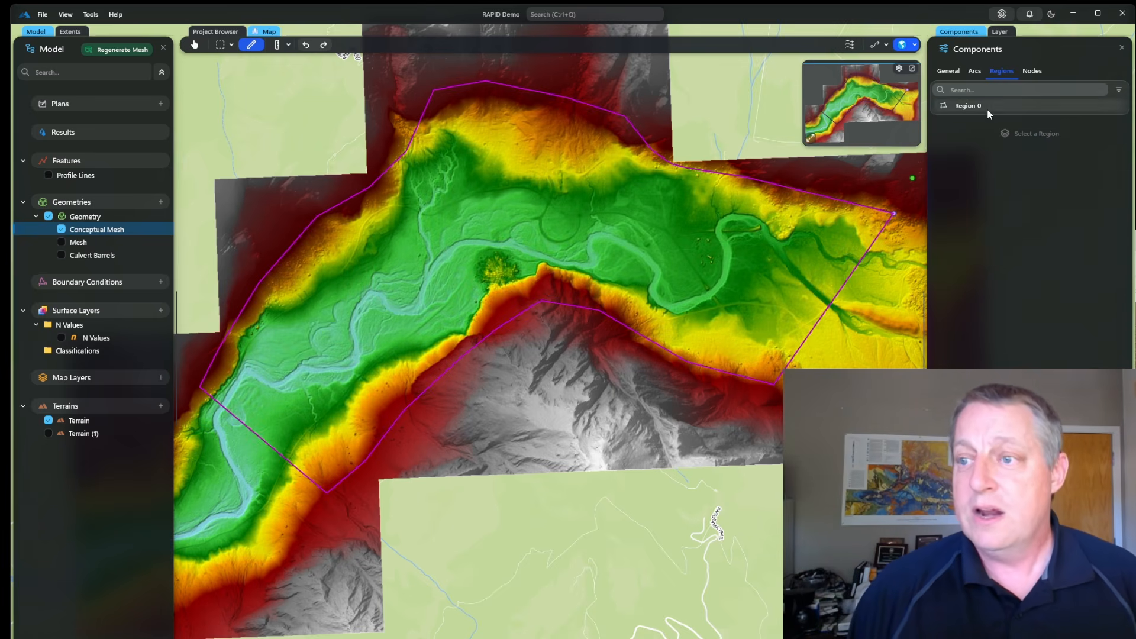
{"action": "left_click", "coordinate": [970, 106]}
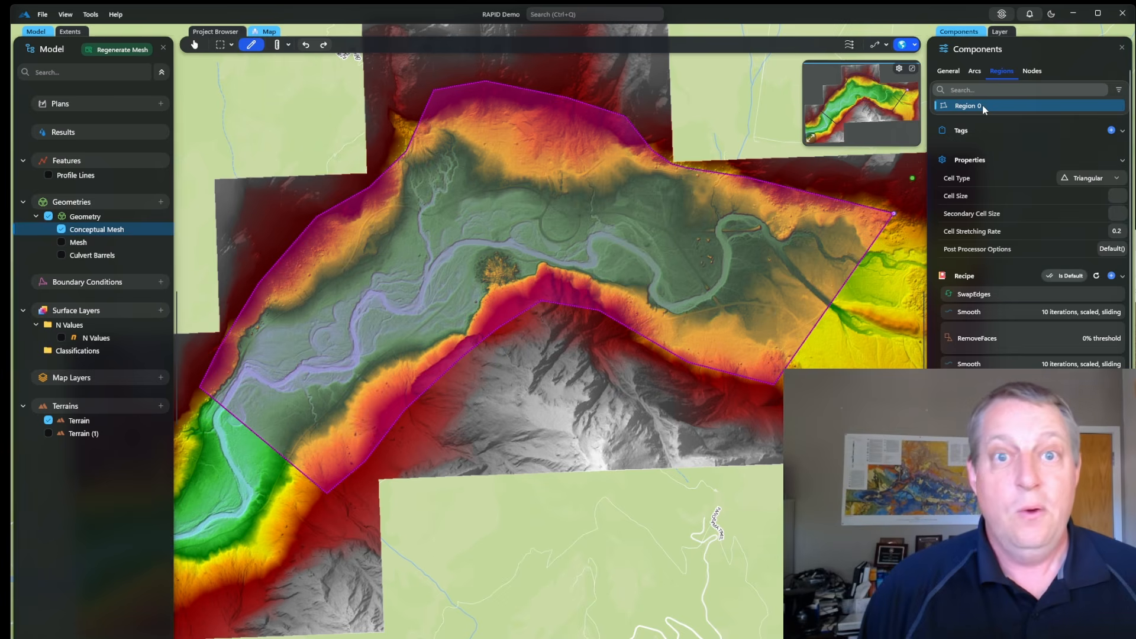
{"action": "left_click", "coordinate": [383, 295]}
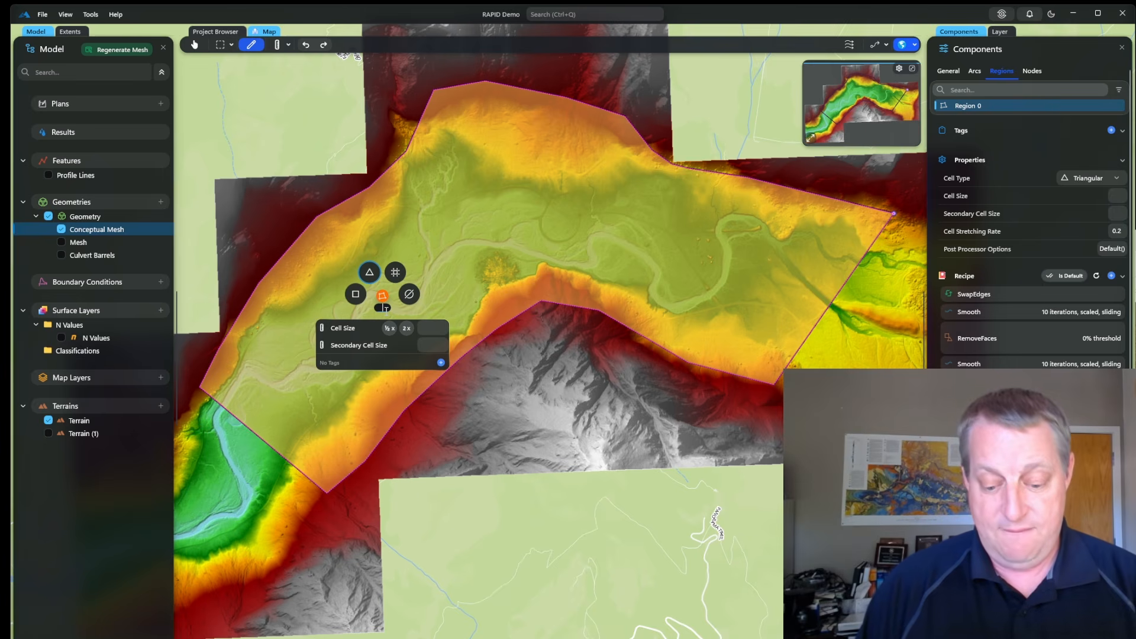
{"action": "type", "text": "000"}
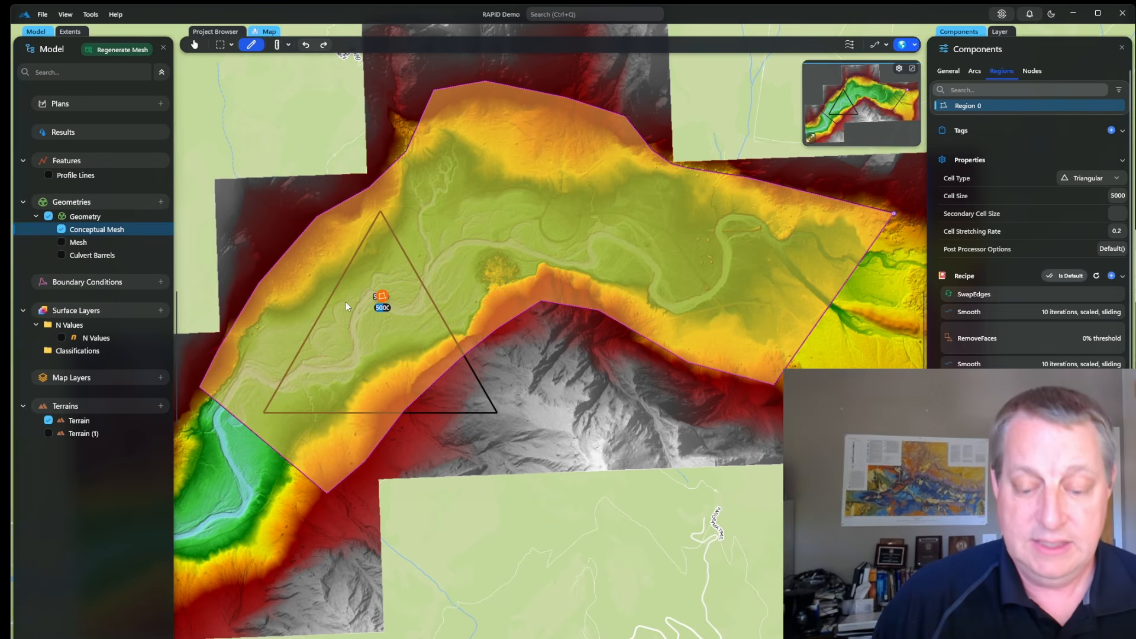
Try a cell size of 10 for the region and compare it with the terrain up close
{"action": "type", "text": "10"}
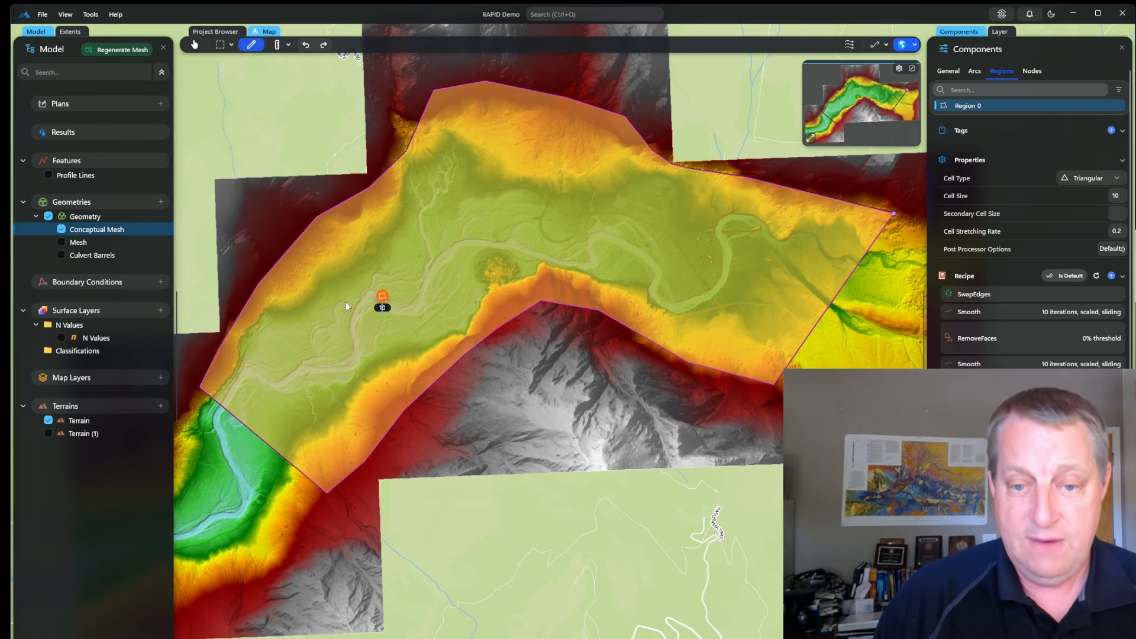
{"action": "scroll", "coordinate": [380, 280], "scroll_direction": "up", "scroll_amount": 5}
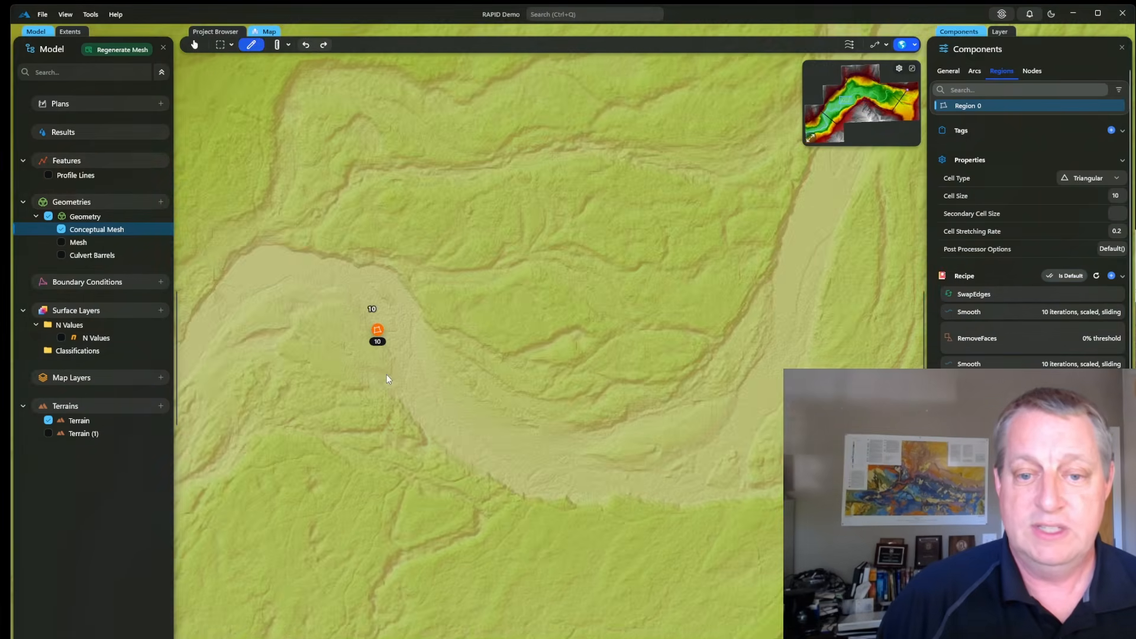
{"action": "scroll", "coordinate": [385, 375], "scroll_direction": "up", "scroll_amount": 10}
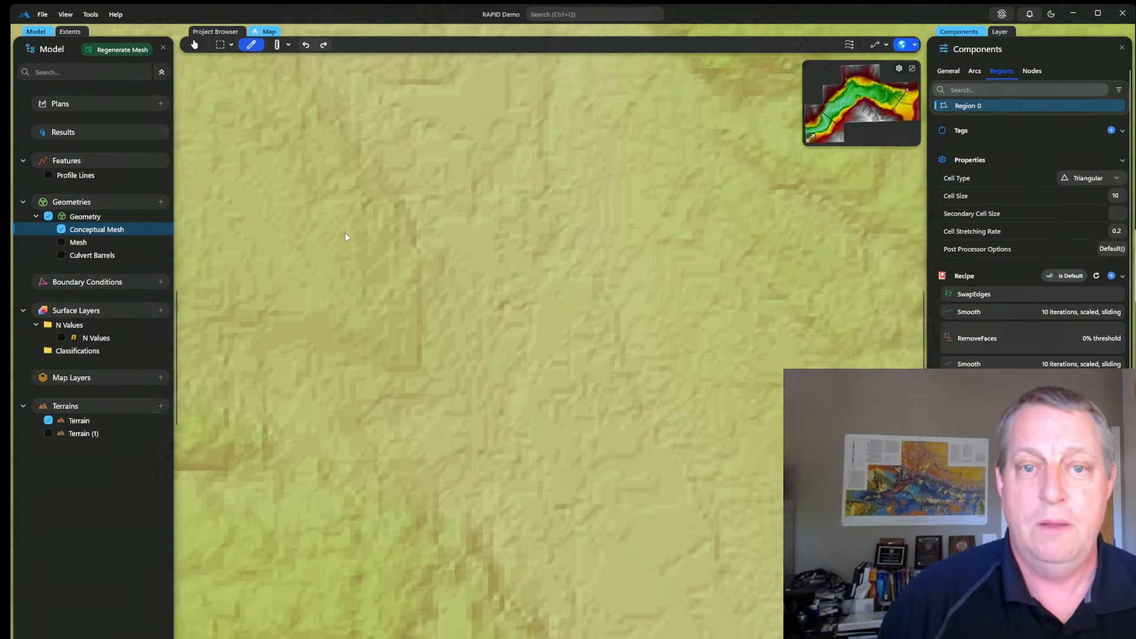
Set the triangular region's cell size to 500 and regenerate the mesh
{"action": "scroll", "coordinate": [345, 234], "scroll_direction": "down", "scroll_amount": 10}
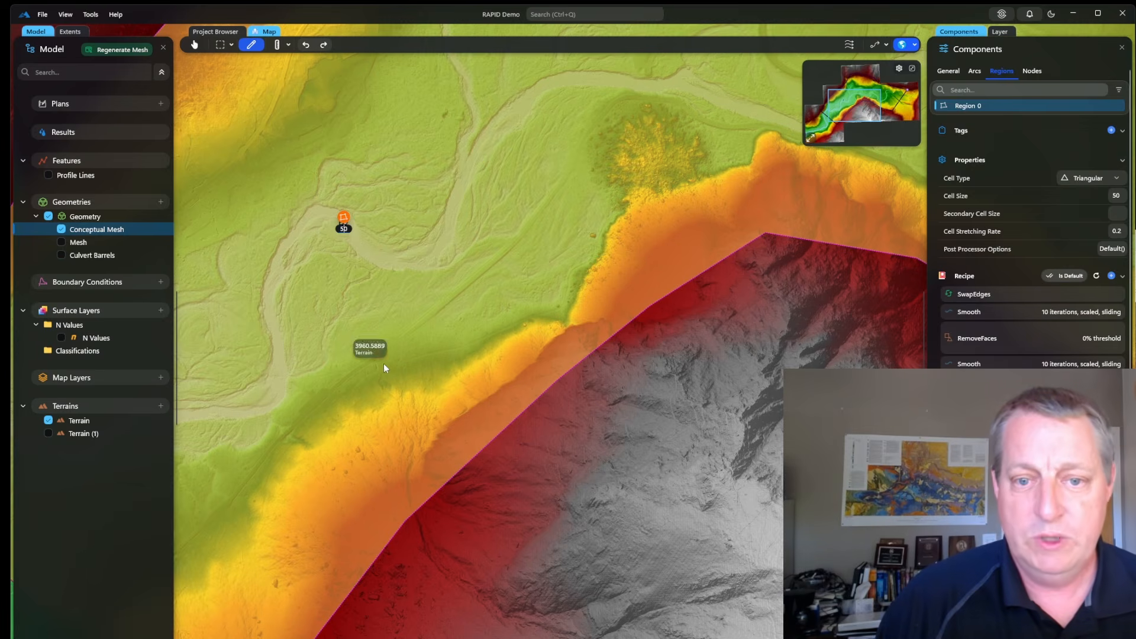
{"action": "left_click_drag", "start_coordinate": [385, 353], "coordinate": [257, 194]}
{"action": "scroll", "coordinate": [257, 194], "scroll_direction": "down", "scroll_amount": 3}
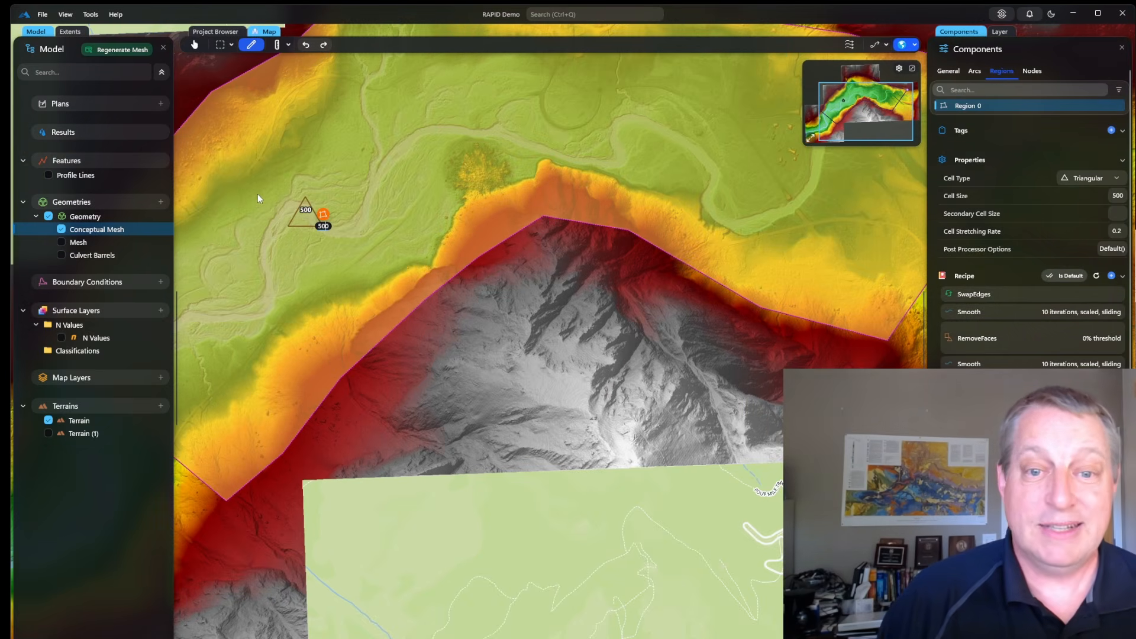
{"action": "left_click", "coordinate": [123, 52]}
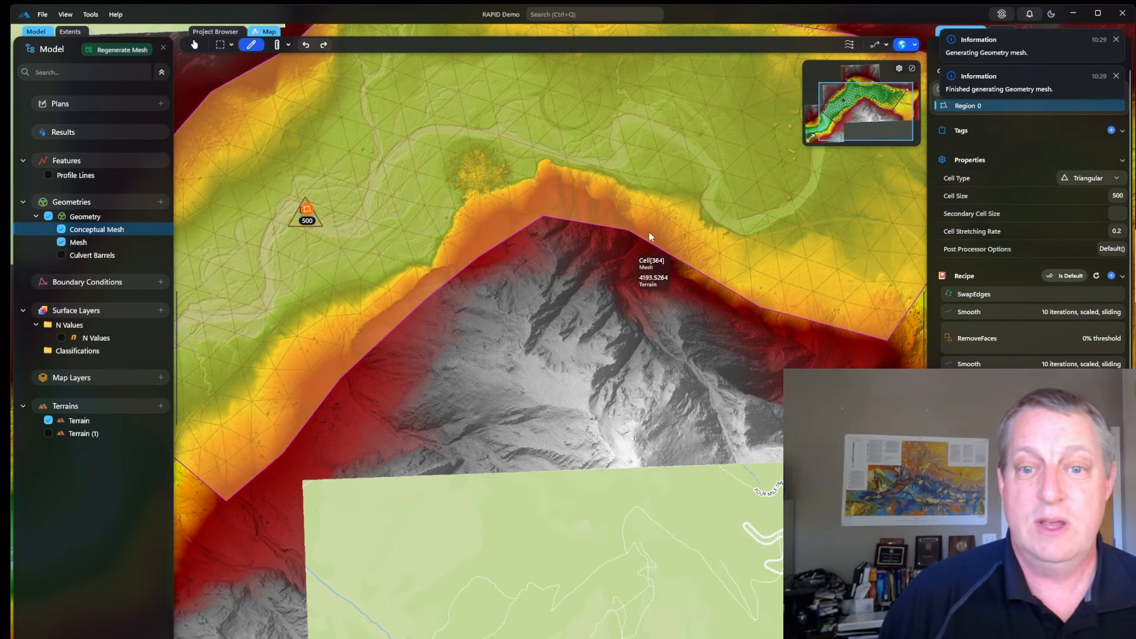
Examine the generated mesh across the whole valley and look up its cell count
{"action": "left_click_drag", "start_coordinate": [589, 180], "coordinate": [623, 284]}
{"action": "scroll", "coordinate": [624, 284], "scroll_direction": "down", "scroll_amount": 5}
{"action": "scroll", "coordinate": [623, 284], "scroll_direction": "up", "scroll_amount": 6}
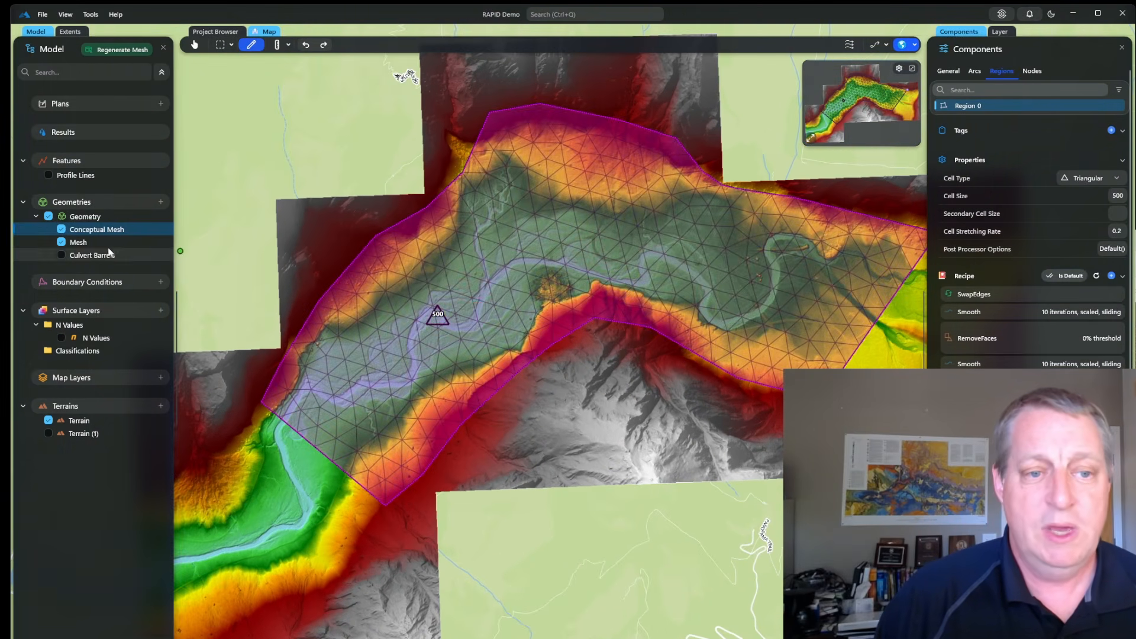
{"action": "left_click", "coordinate": [102, 245]}
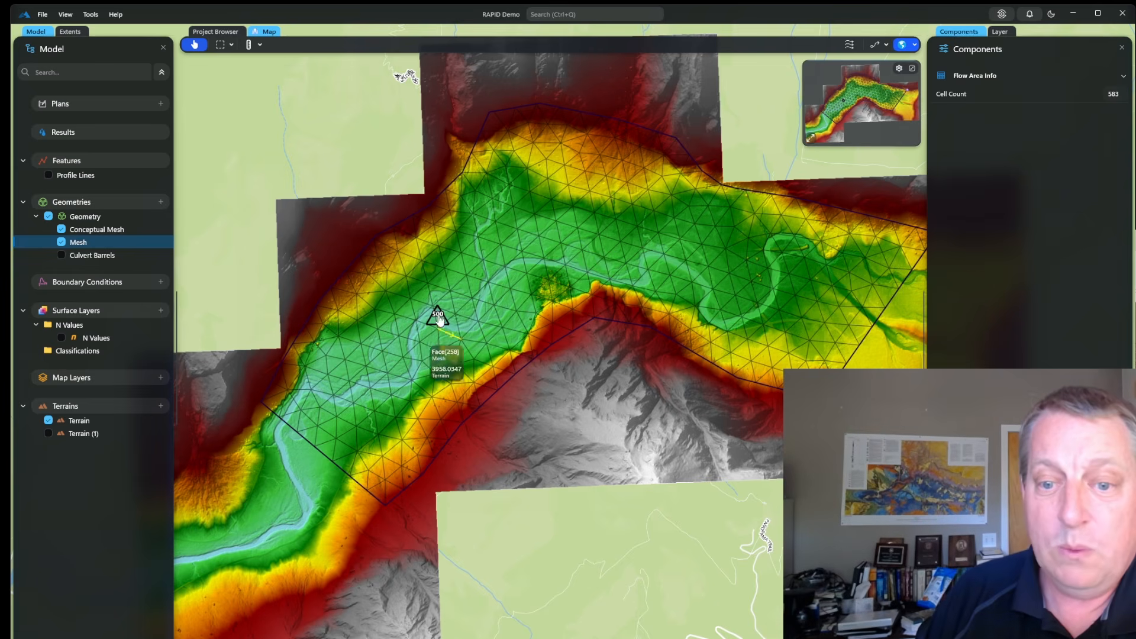
Return to editing the Conceptual Mesh and set the region's cell size to 200
{"action": "left_click", "coordinate": [109, 230]}
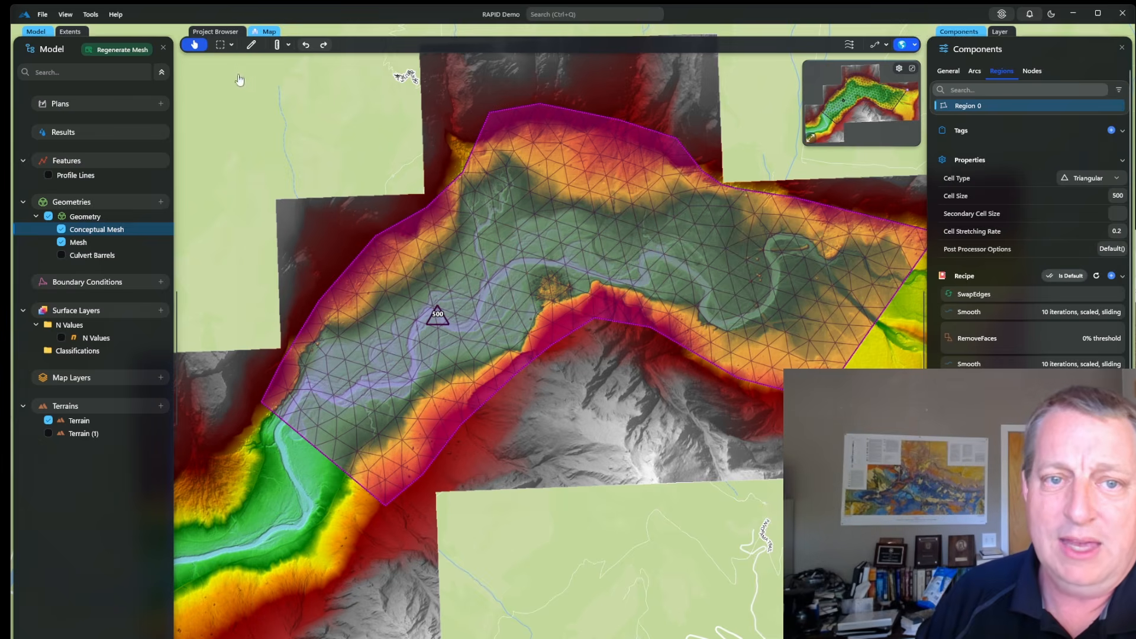
{"action": "left_click", "coordinate": [252, 45]}
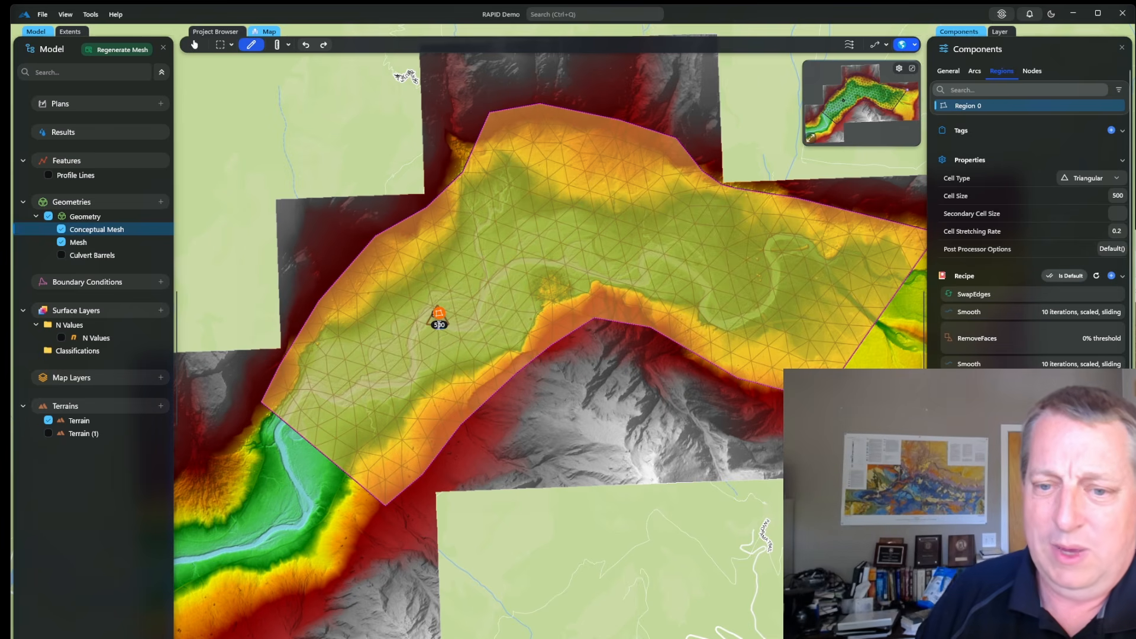
{"action": "left_click", "coordinate": [439, 325]}
{"action": "key", "text": "BackSpace"}
{"action": "type", "text": "2"}
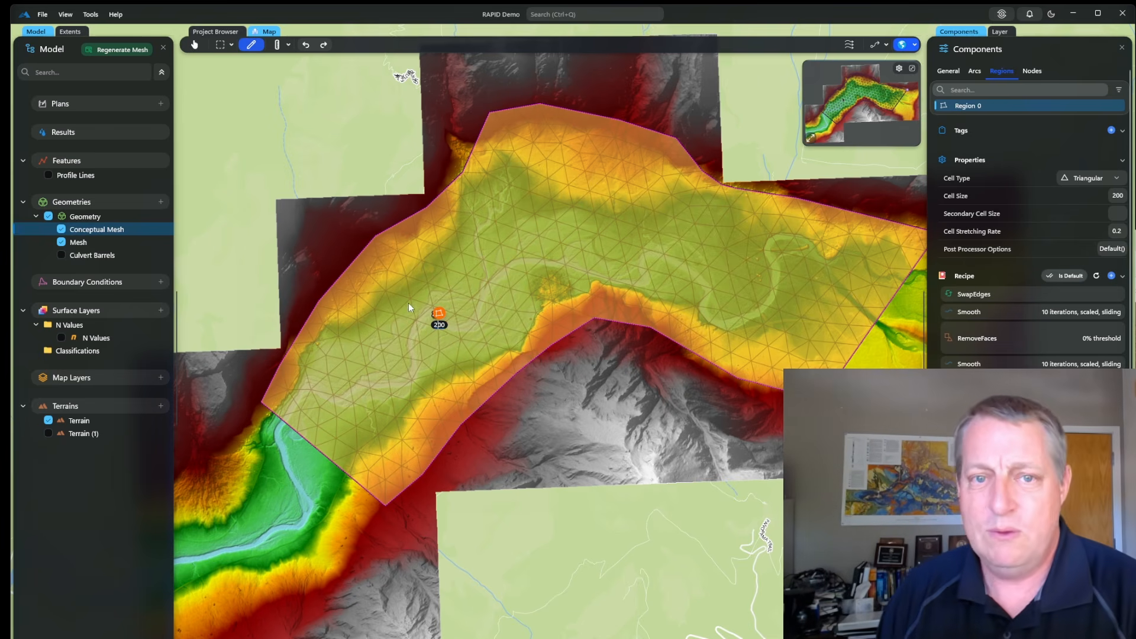
Apply the region's 200 cell size and regenerate the mesh
{"action": "key", "text": "Return"}
{"action": "left_click", "coordinate": [121, 49]}
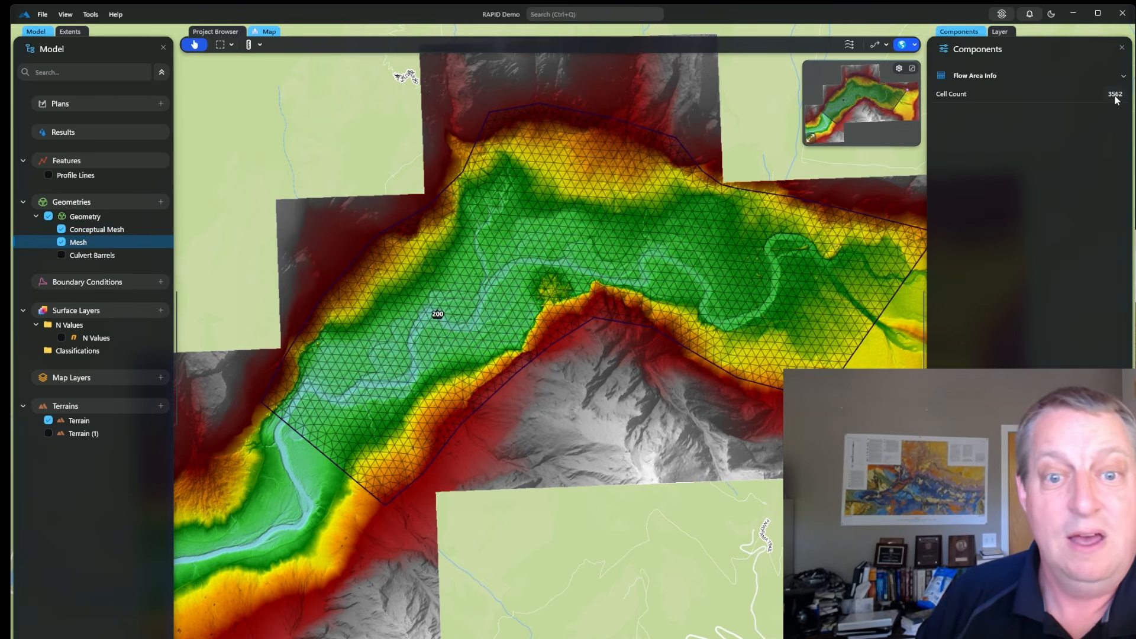
Start a new boundary condition and set its time window's start date to 1997-01-01
{"action": "left_click", "coordinate": [160, 283]}
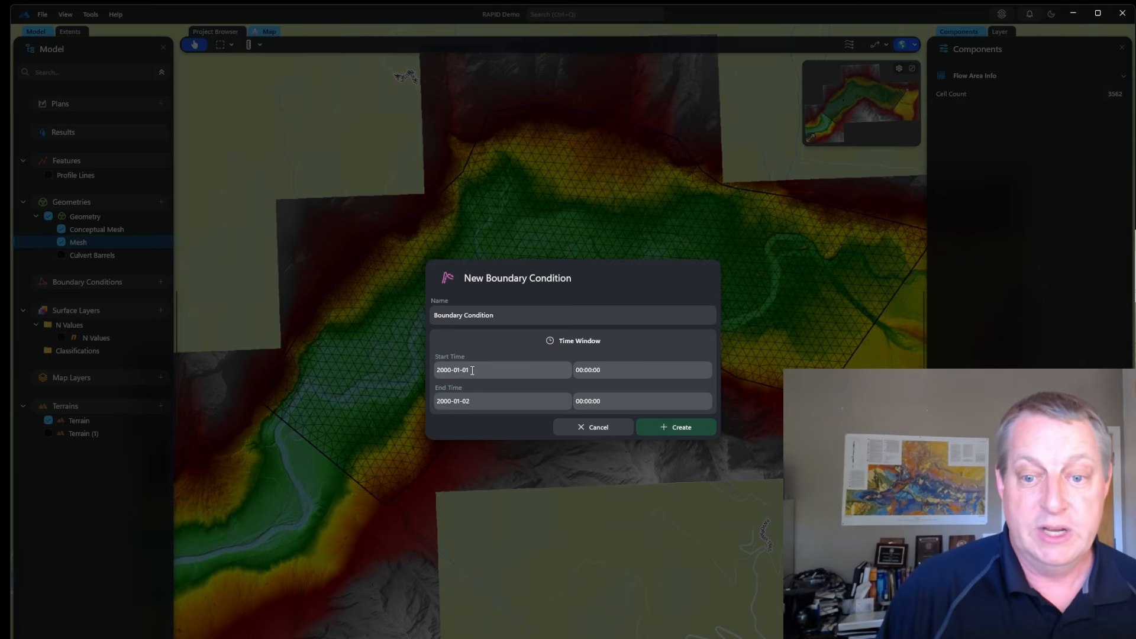
{"action": "left_click_drag", "start_coordinate": [473, 369], "coordinate": [430, 370]}
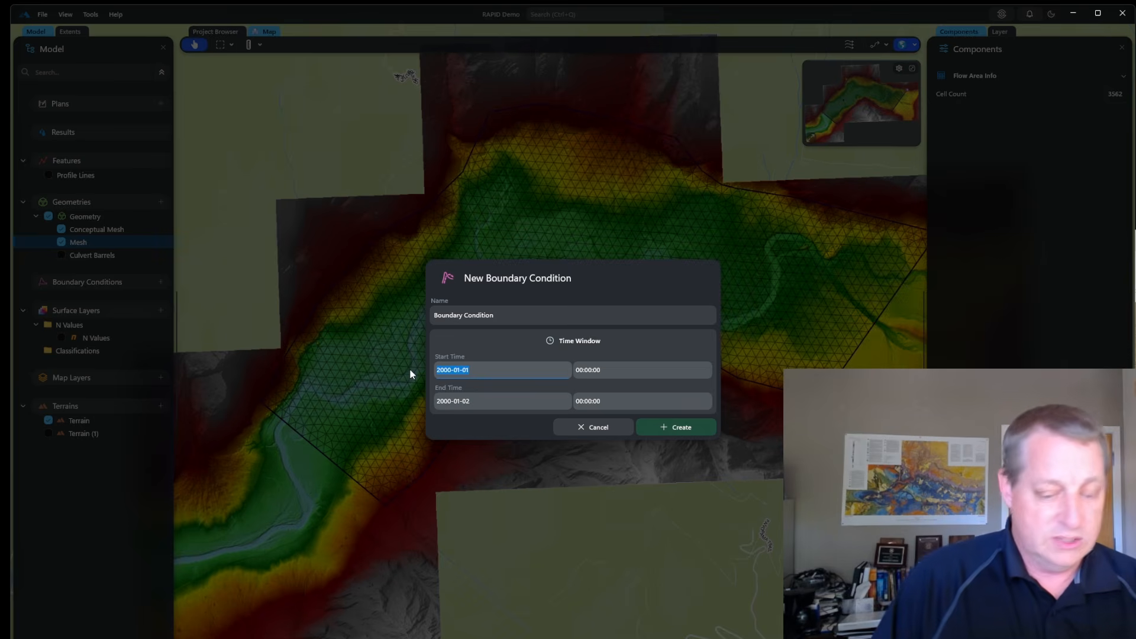
{"action": "type", "text": "199"}
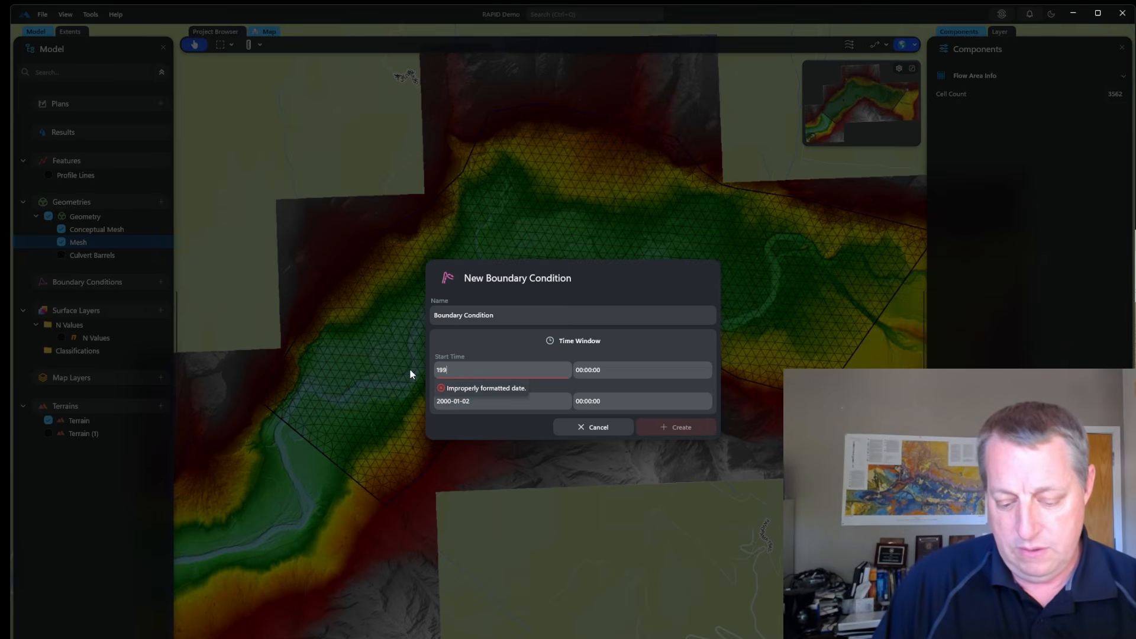
{"action": "type", "text": "7-01-01"}
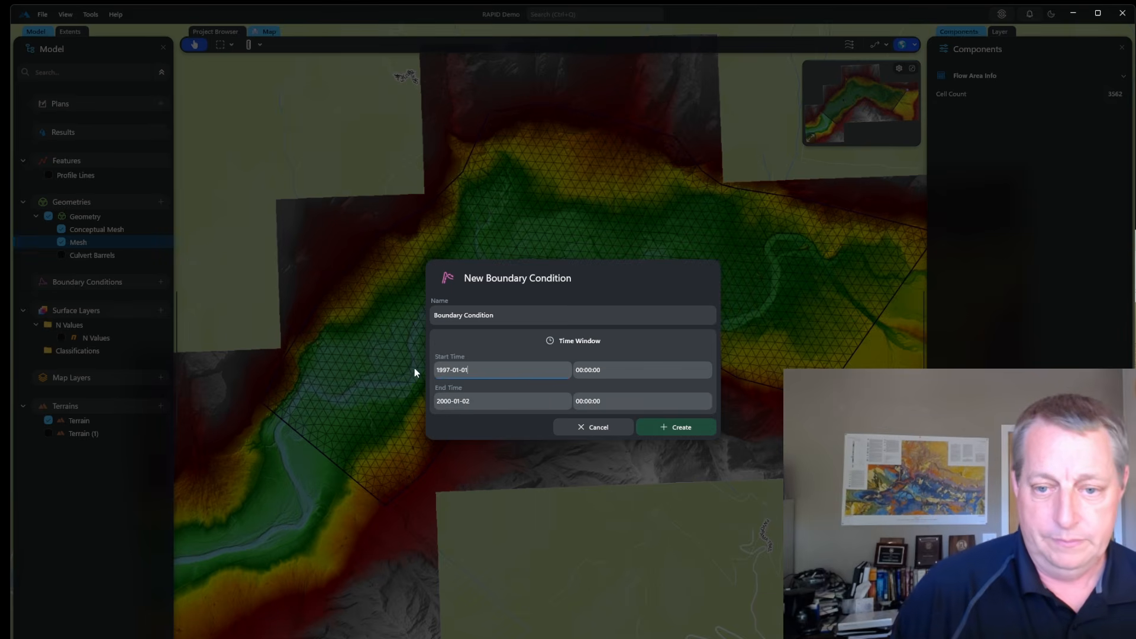
{"action": "left_click_drag", "start_coordinate": [468, 370], "coordinate": [383, 358]}
{"action": "key", "text": "ctrl+c"}
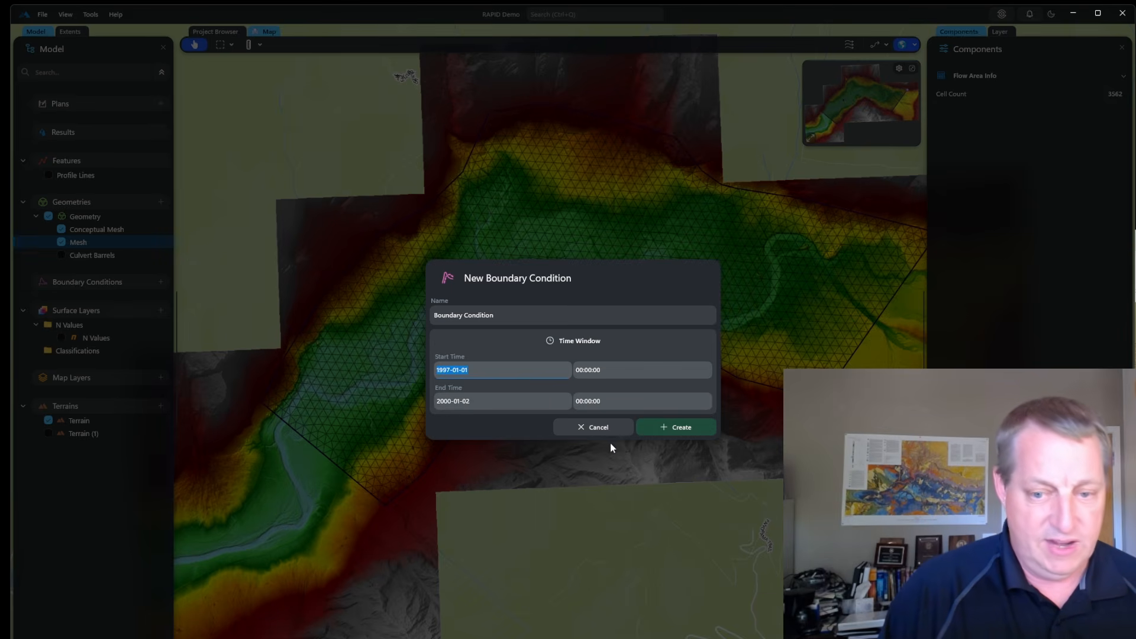
{"action": "left_click_drag", "start_coordinate": [486, 400], "coordinate": [385, 396]}
{"action": "key", "text": "ctrl+v"}
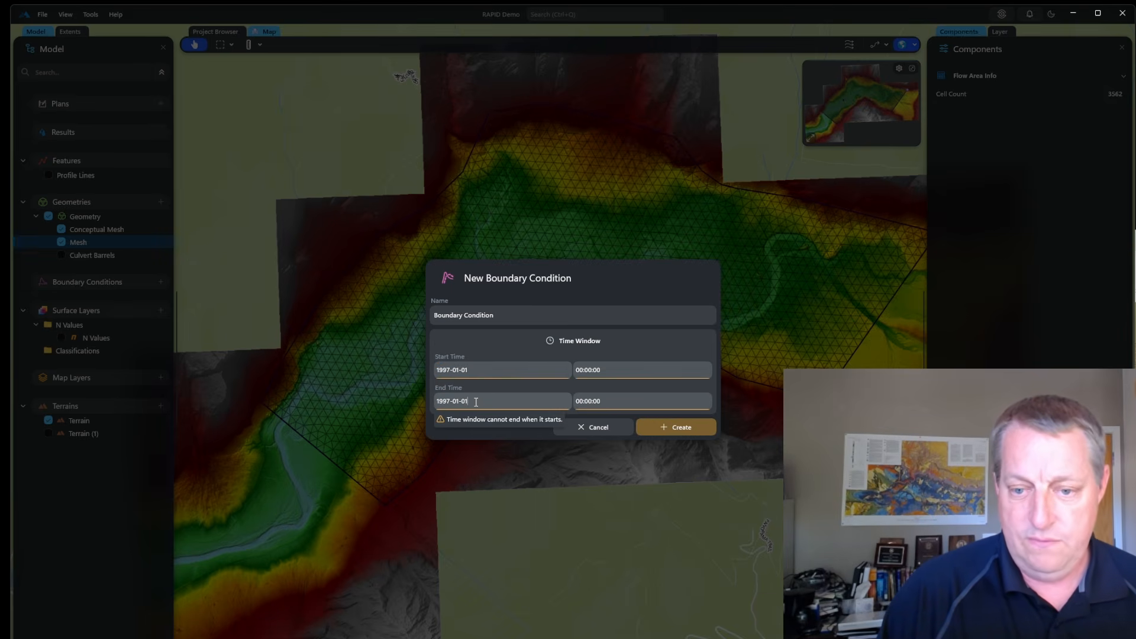
{"action": "key", "text": "BackSpace"}
{"action": "type", "text": "5"}
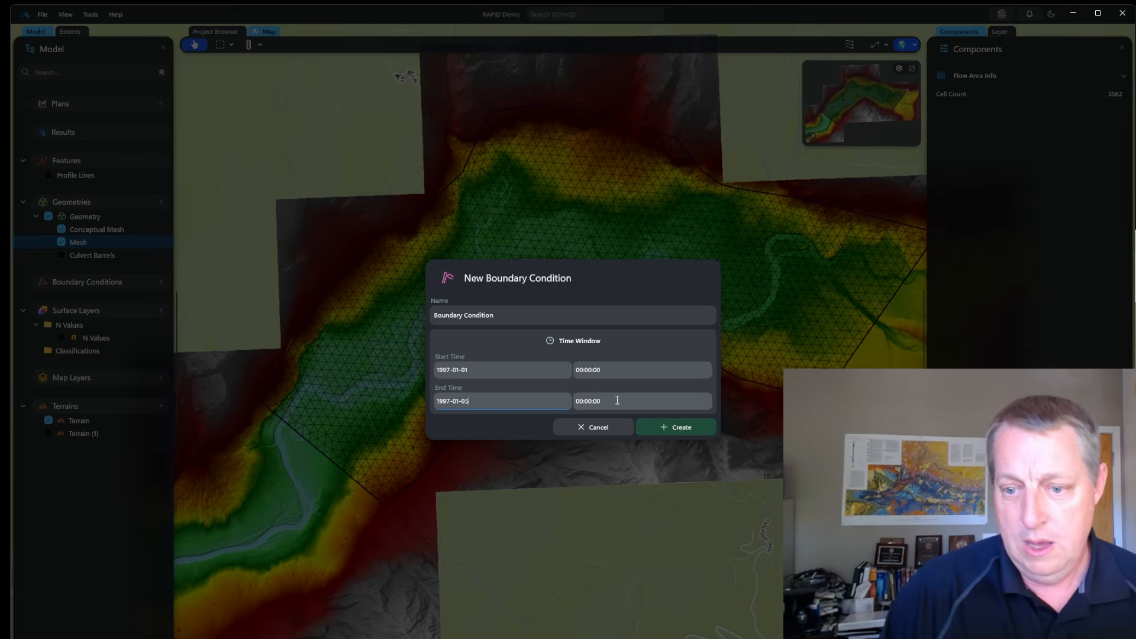
{"action": "key", "text": "Tab"}
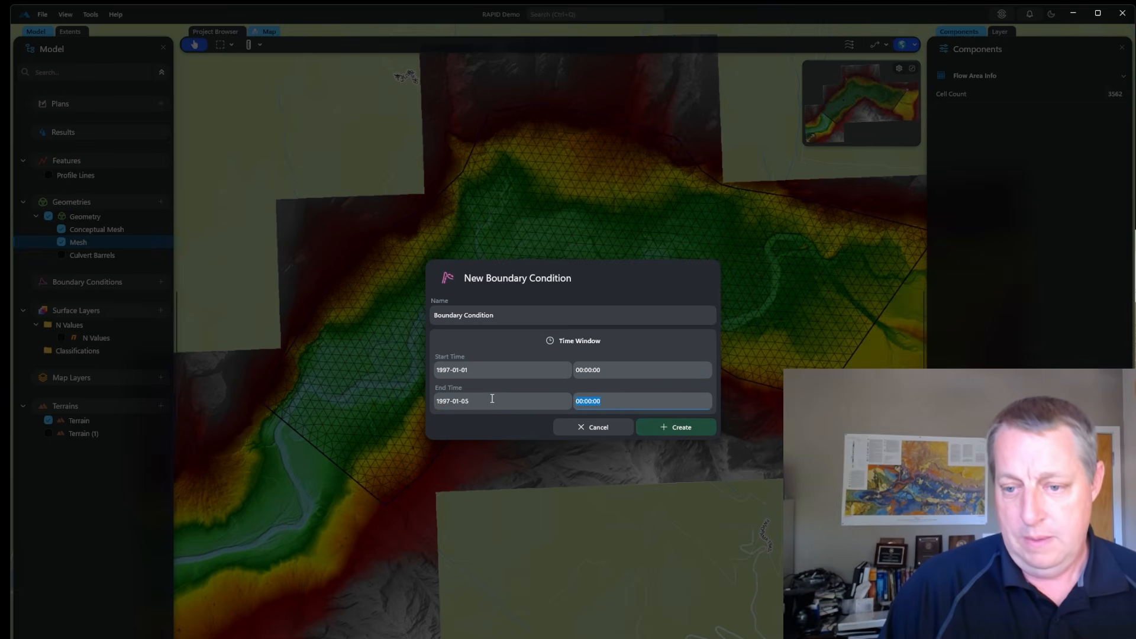
{"action": "left_click", "coordinate": [575, 401]}
{"action": "type", "text": "12"}
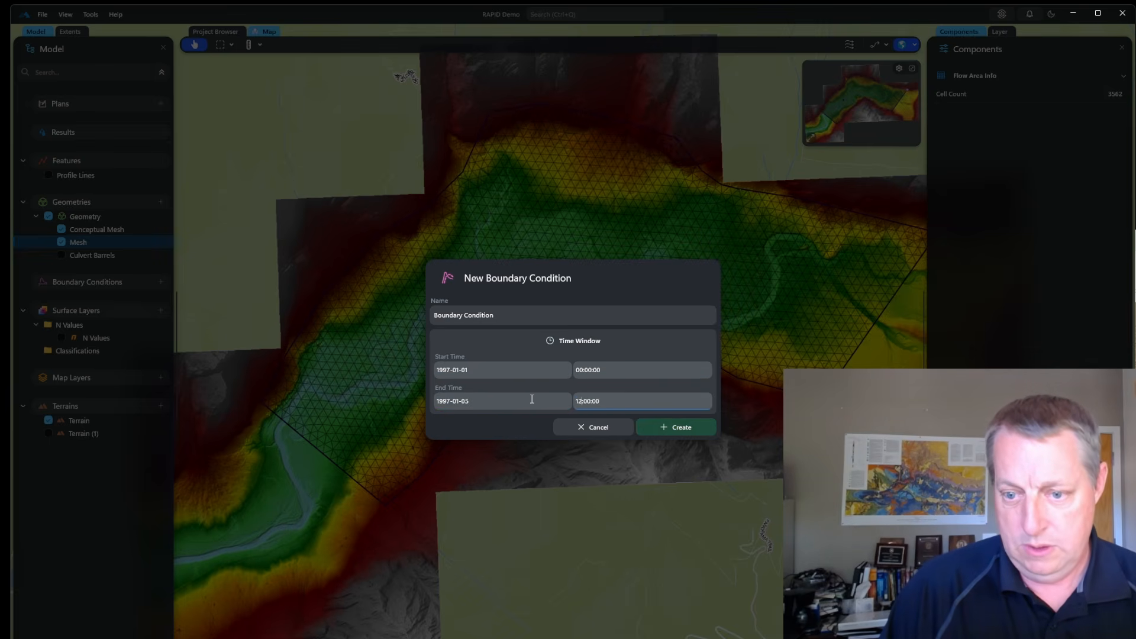
{"action": "left_click", "coordinate": [678, 425]}
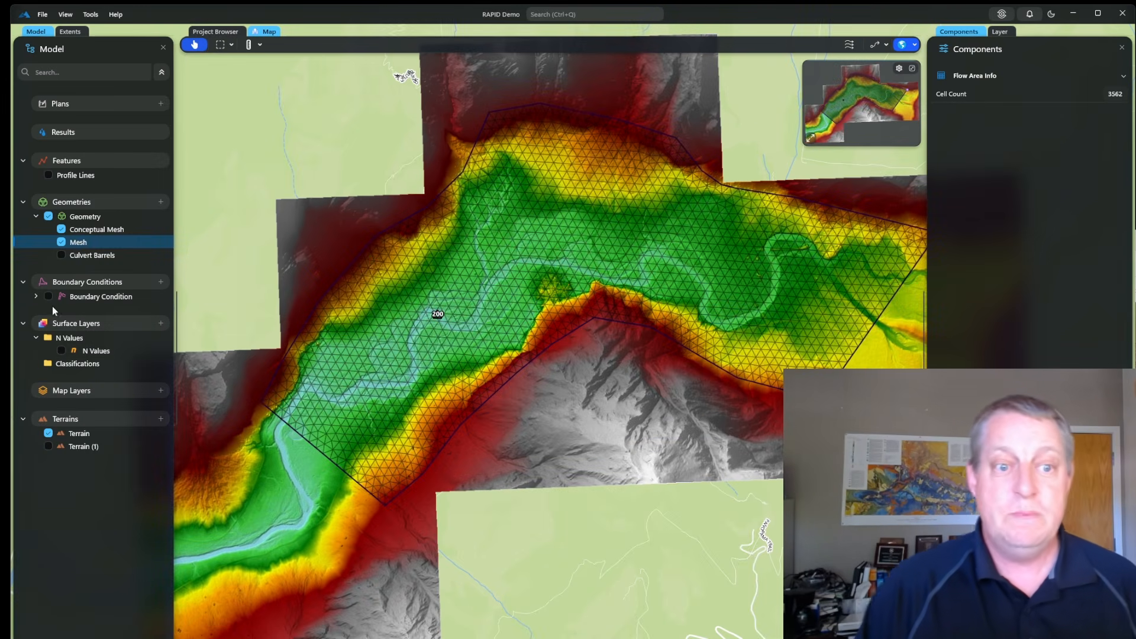
Draw a boundary condition line across the river channel, just outside the mesh's eastern edge
{"action": "left_click", "coordinate": [39, 296]}
{"action": "left_click", "coordinate": [37, 296]}
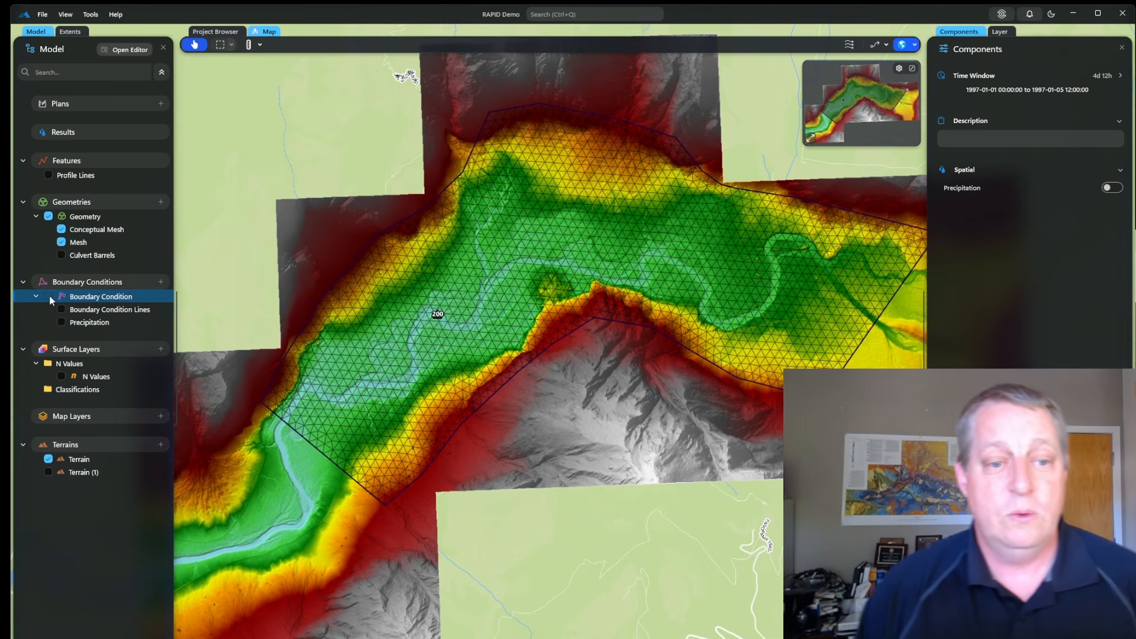
{"action": "left_click", "coordinate": [94, 308]}
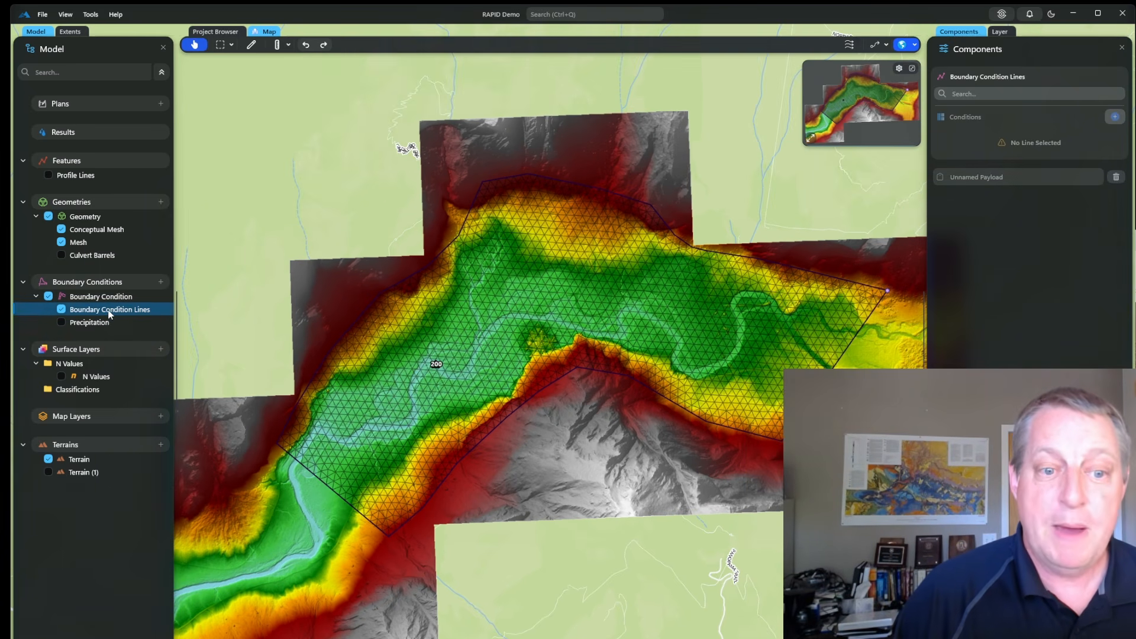
{"action": "left_click", "coordinate": [251, 45]}
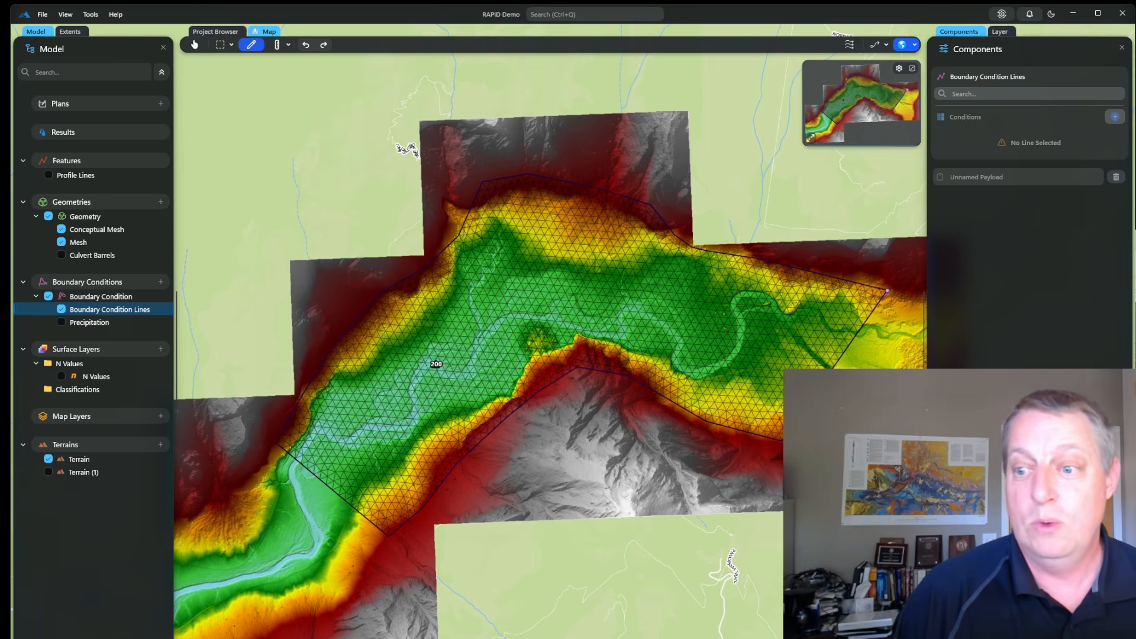
{"action": "scroll", "coordinate": [767, 366], "scroll_direction": "up", "scroll_amount": 10}
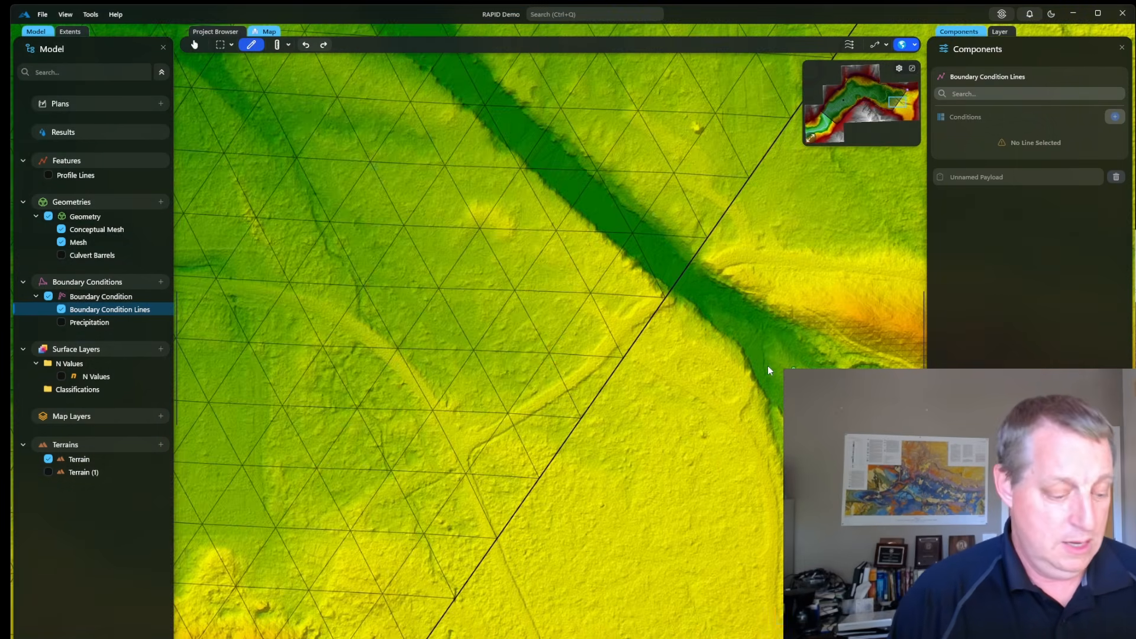
{"action": "scroll", "coordinate": [674, 314], "scroll_direction": "up", "scroll_amount": 2}
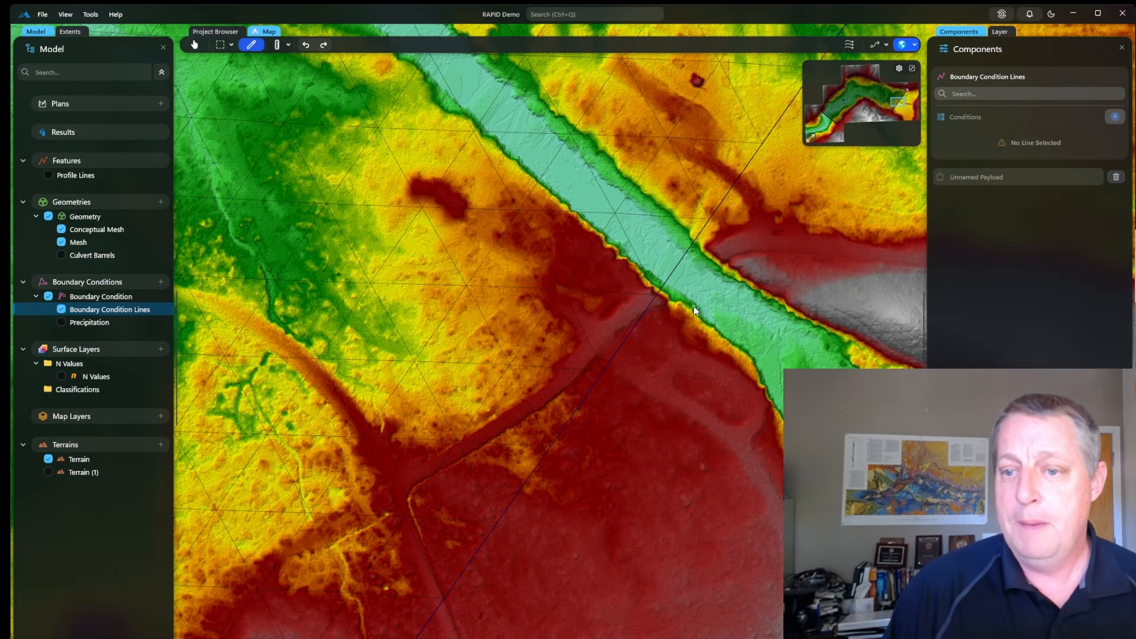
{"action": "left_click", "coordinate": [662, 306]}
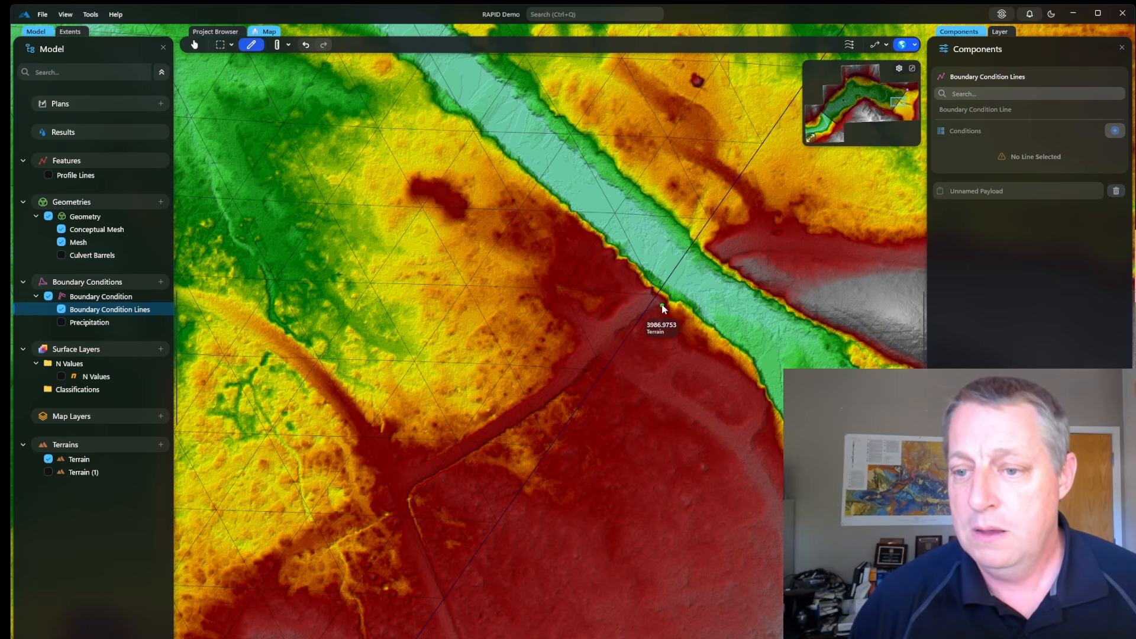
{"action": "double_click", "coordinate": [713, 249]}
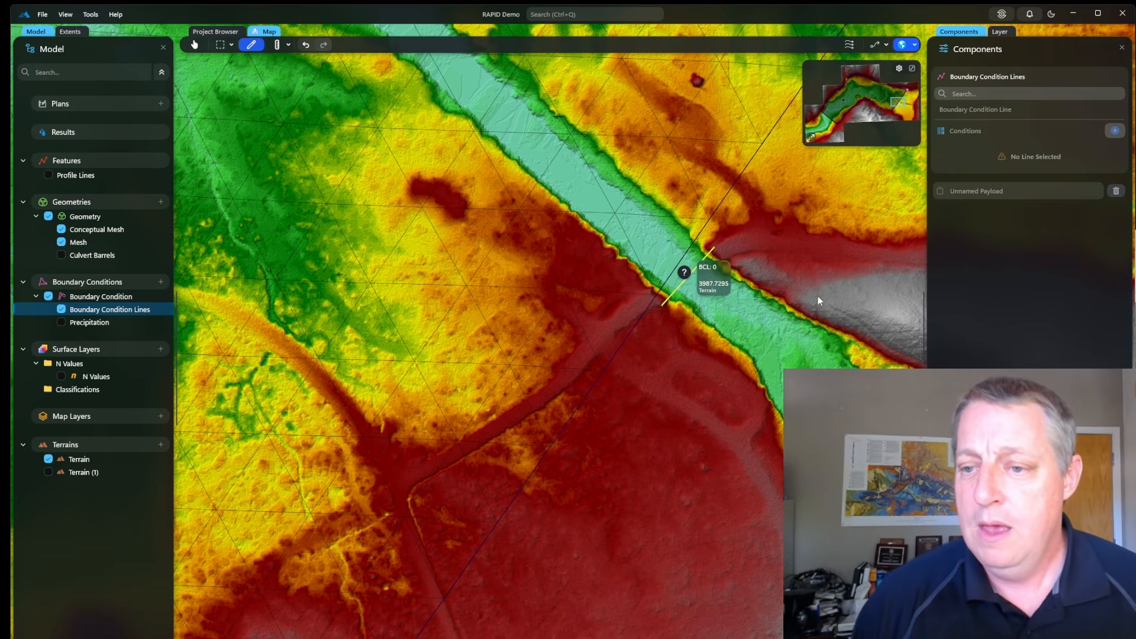
Name the new boundary condition line Upstream
{"action": "left_click", "coordinate": [684, 273]}
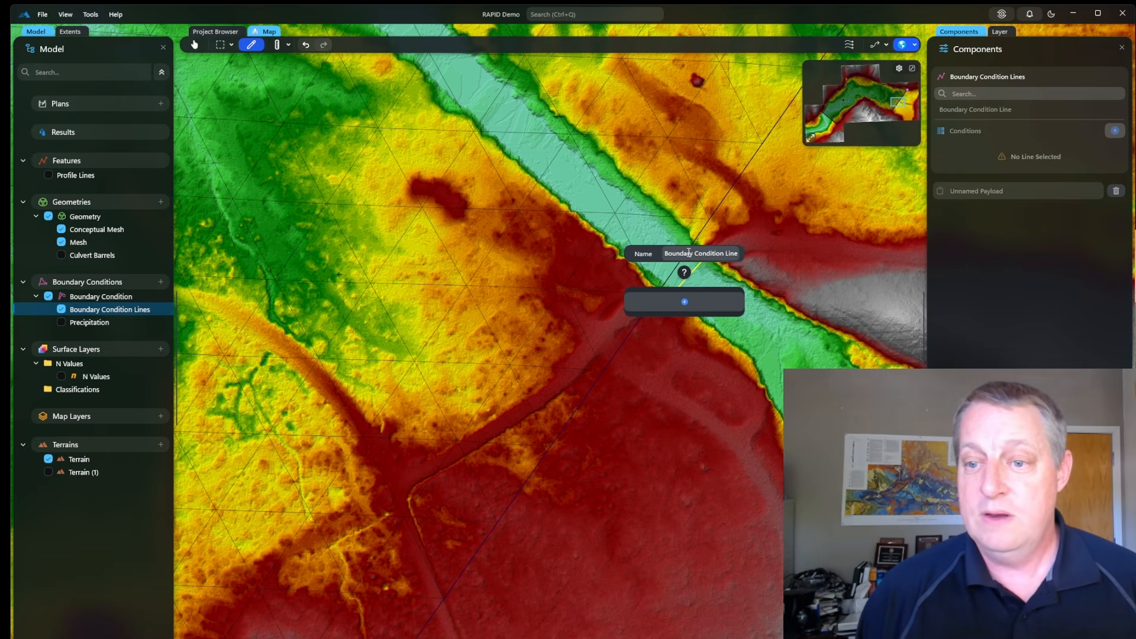
{"action": "left_click", "coordinate": [688, 253]}
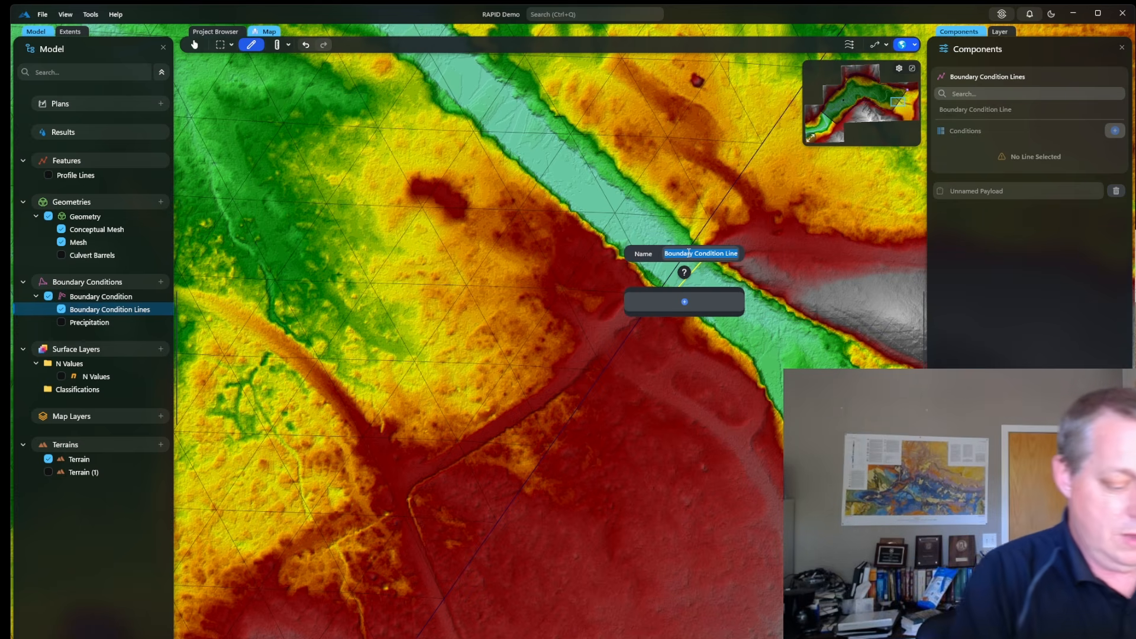
{"action": "type", "text": "Upstream"}
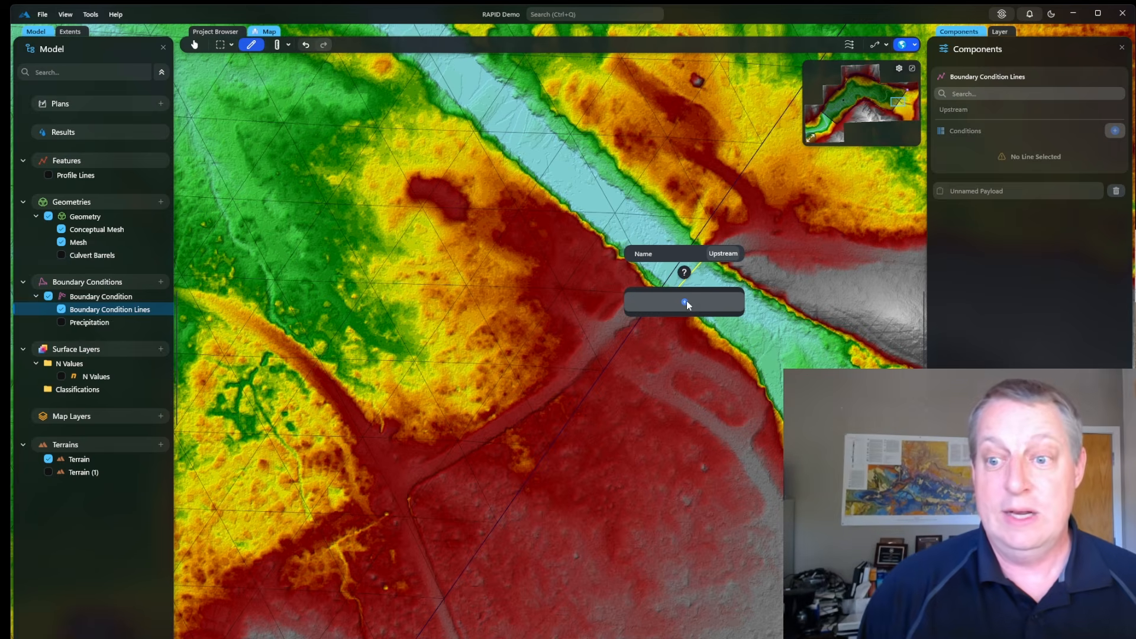
Add a Hydraulic condition to the Upstream line with variable Flow, Tabular data and a Regular time series, and open its data table
{"action": "left_click", "coordinate": [686, 302]}
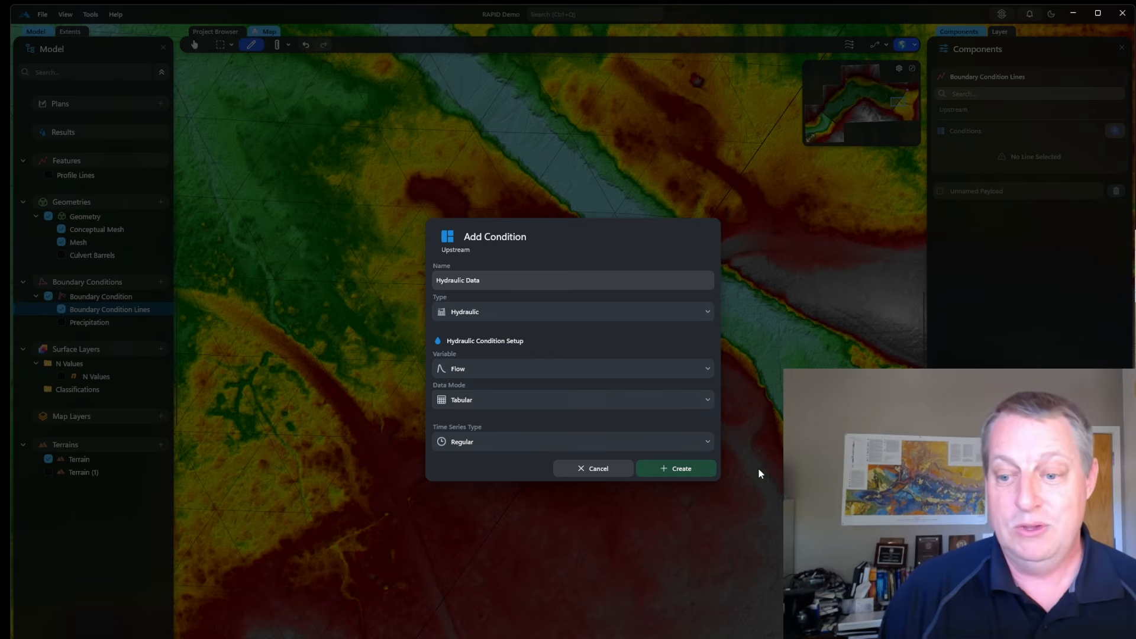
{"action": "left_click", "coordinate": [697, 473]}
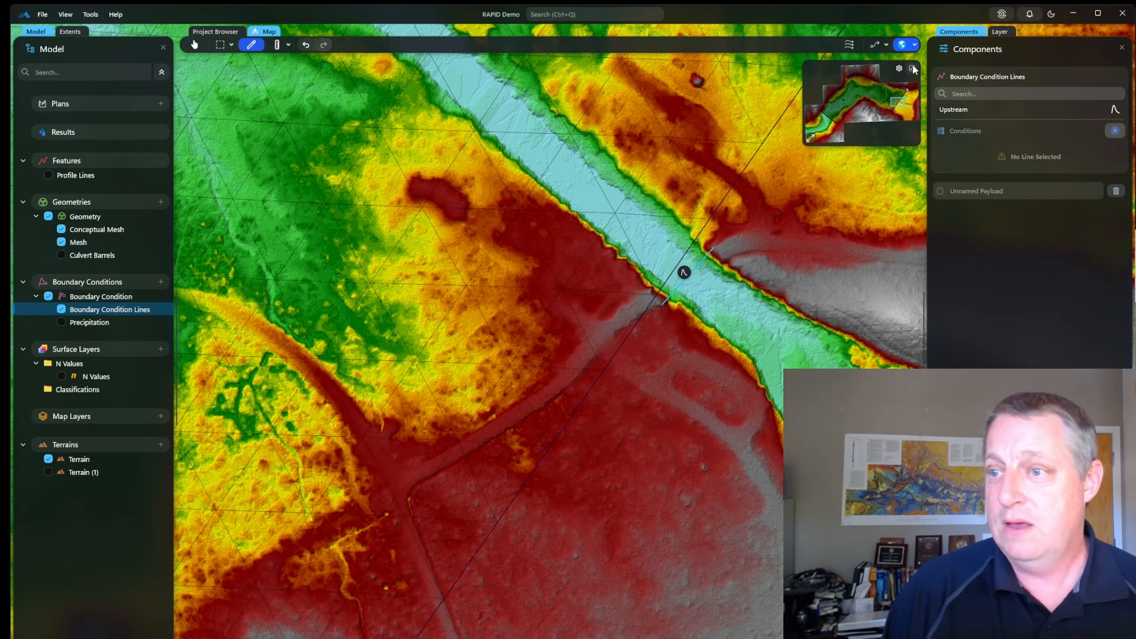
{"action": "left_click", "coordinate": [963, 111]}
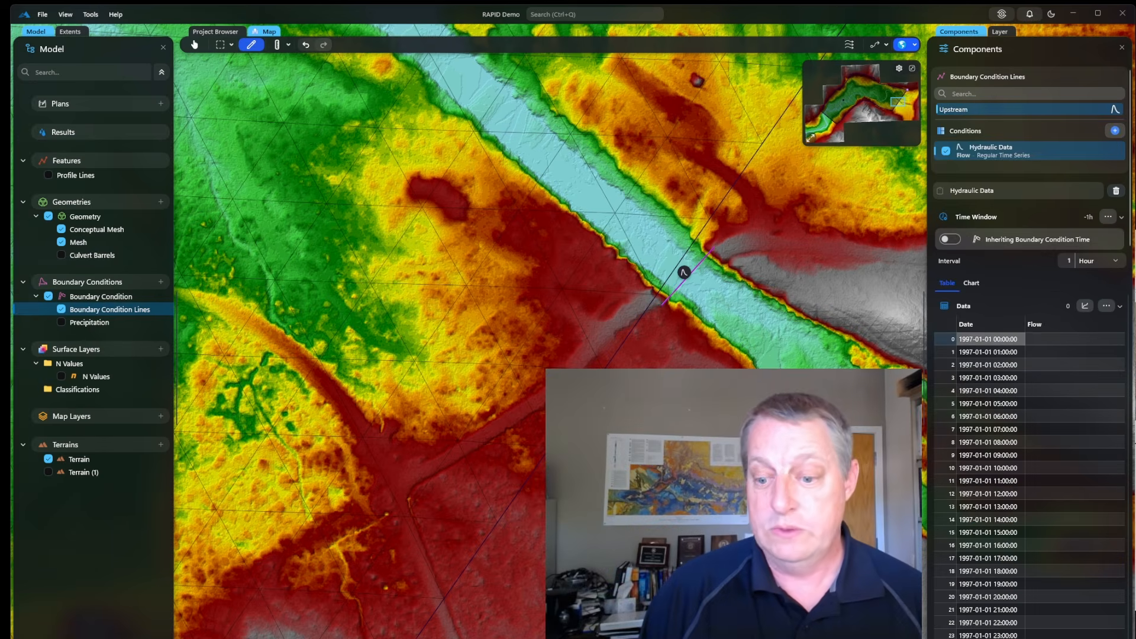
Open the flow workbook FlowData.xlsx from the Flow Data folder in Excel and copy all flow values in column D from D4 down
{"action": "key", "text": "alt+Tab"}
{"action": "left_click", "coordinate": [820, 151]}
{"action": "left_click", "coordinate": [755, 214]}
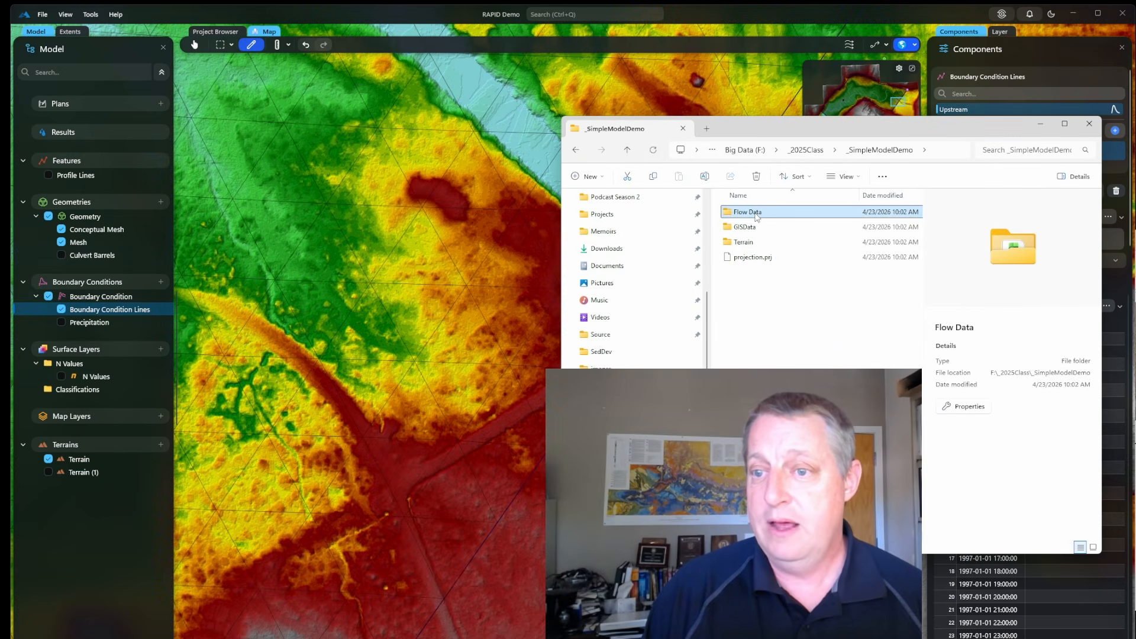
{"action": "double_click", "coordinate": [755, 213]}
{"action": "double_click", "coordinate": [751, 211]}
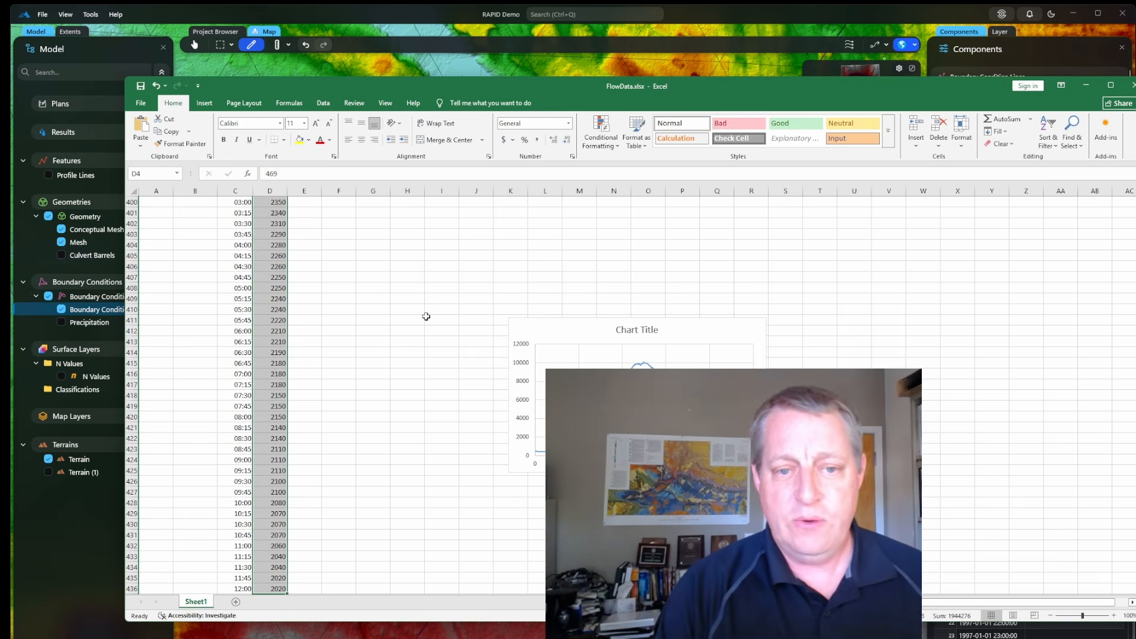
{"action": "key", "text": "ctrl+Up"}
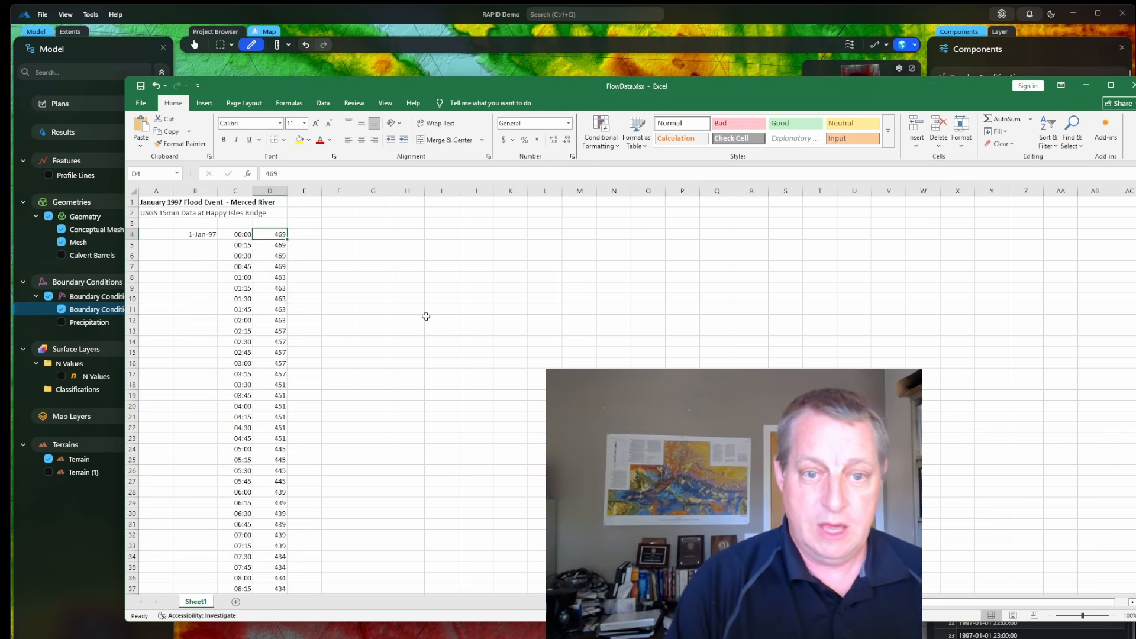
{"action": "key", "text": "ctrl+shift+Down"}
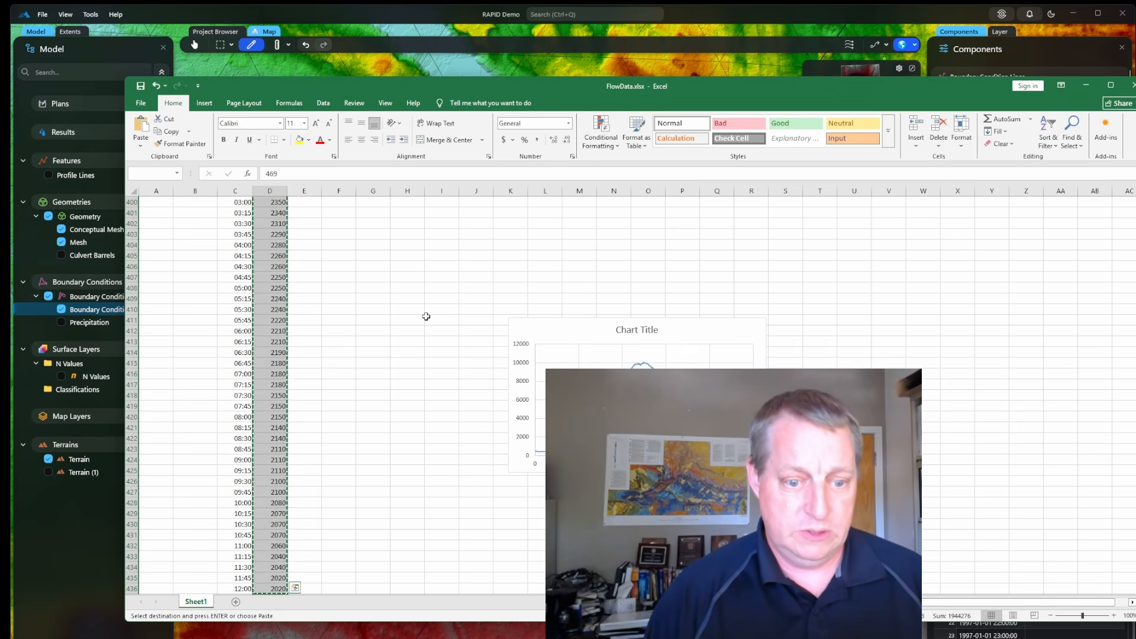
Return to HEC-RAS and set the Upstream flow time series interval to 15 minutes
{"action": "left_click", "coordinate": [952, 65]}
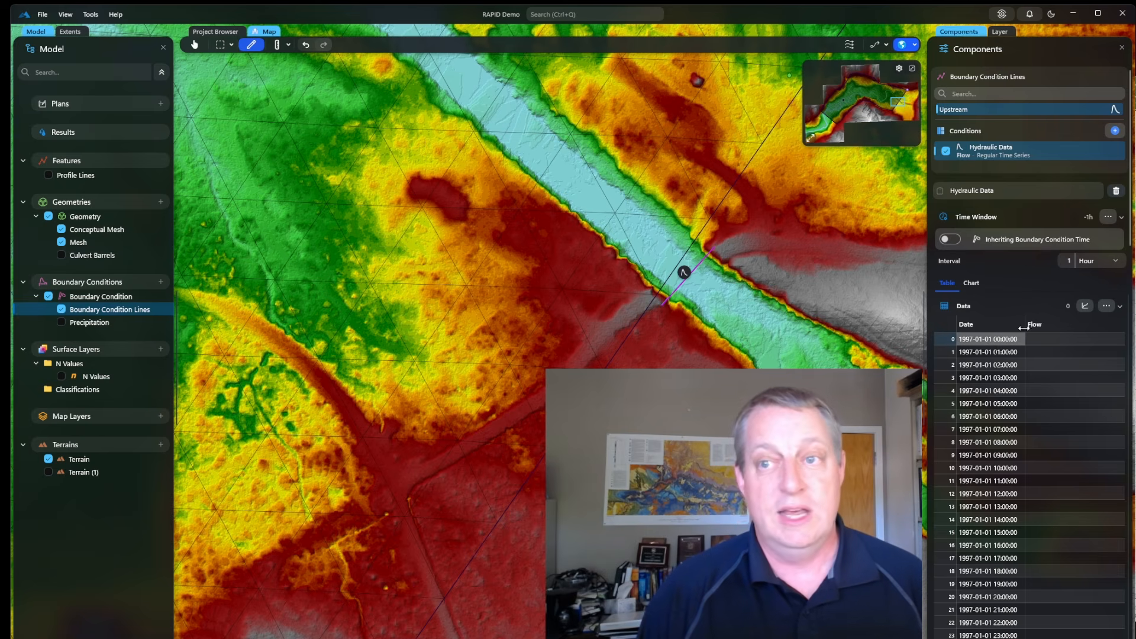
{"action": "left_click", "coordinate": [1095, 268]}
{"action": "left_click", "coordinate": [1088, 276]}
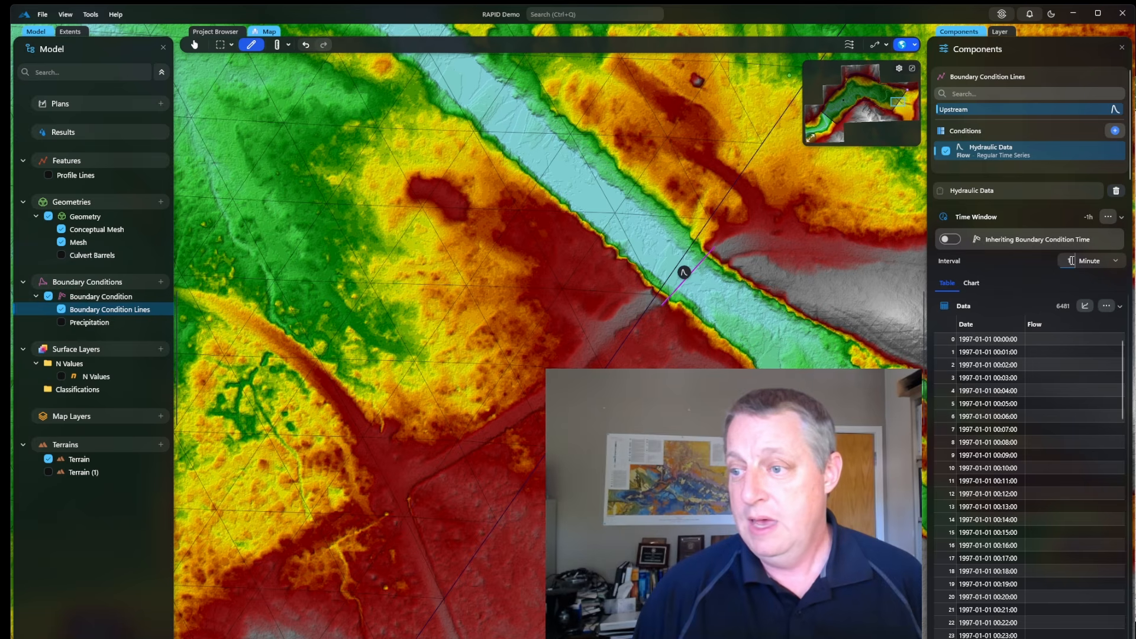
{"action": "type", "text": "5"}
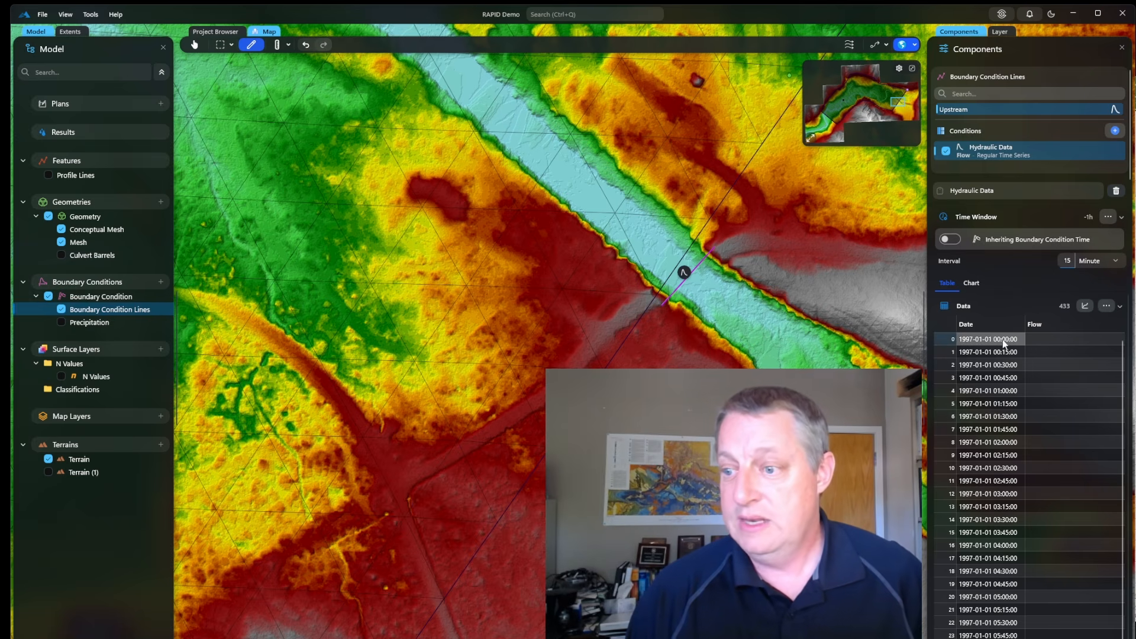
{"action": "left_click", "coordinate": [1044, 338]}
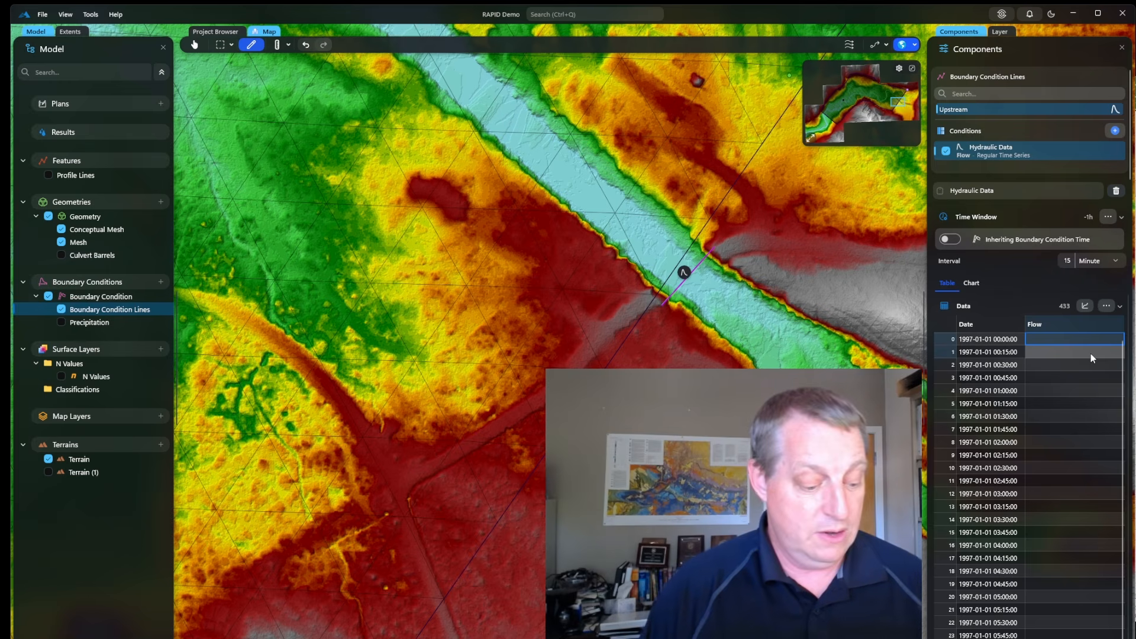
{"action": "key", "text": "ctrl+v"}
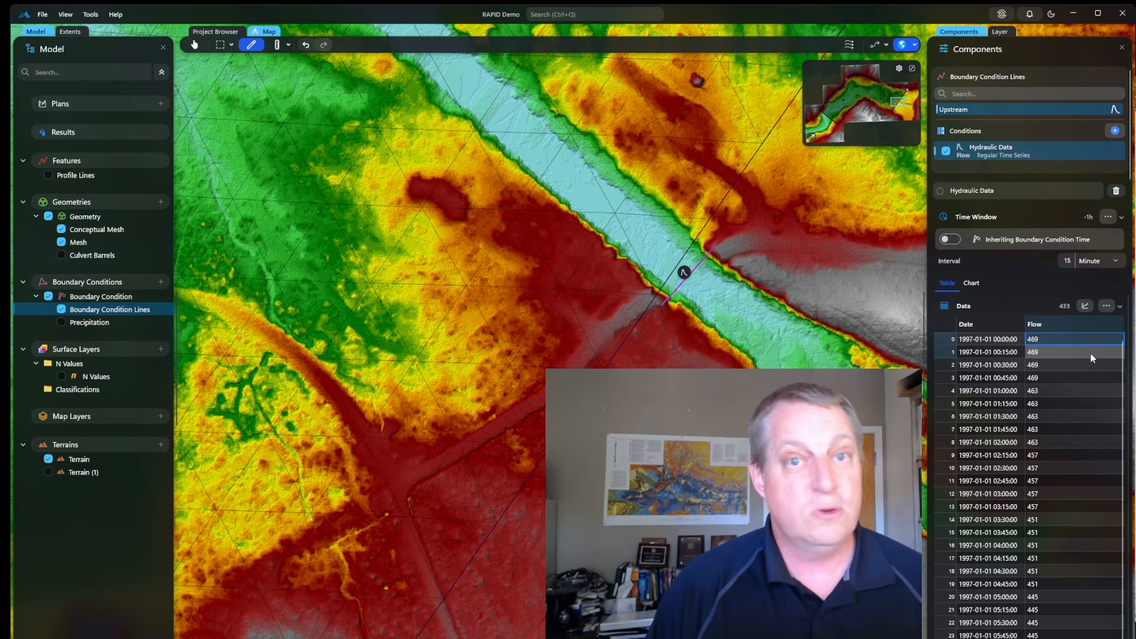
{"action": "left_click", "coordinate": [1085, 306]}
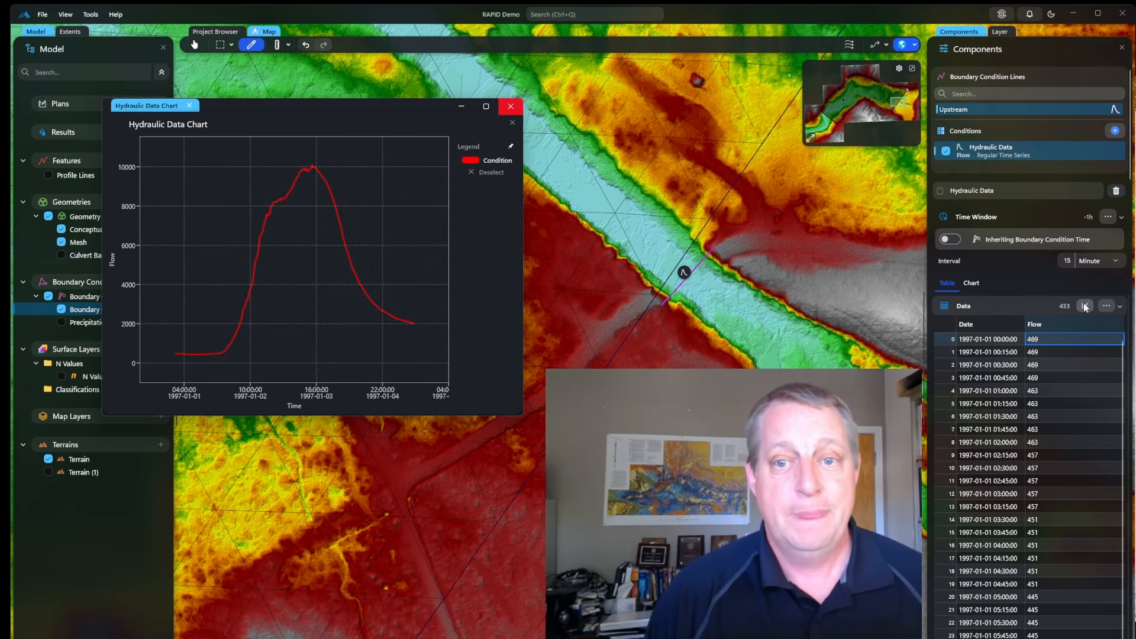
{"action": "left_click", "coordinate": [520, 112]}
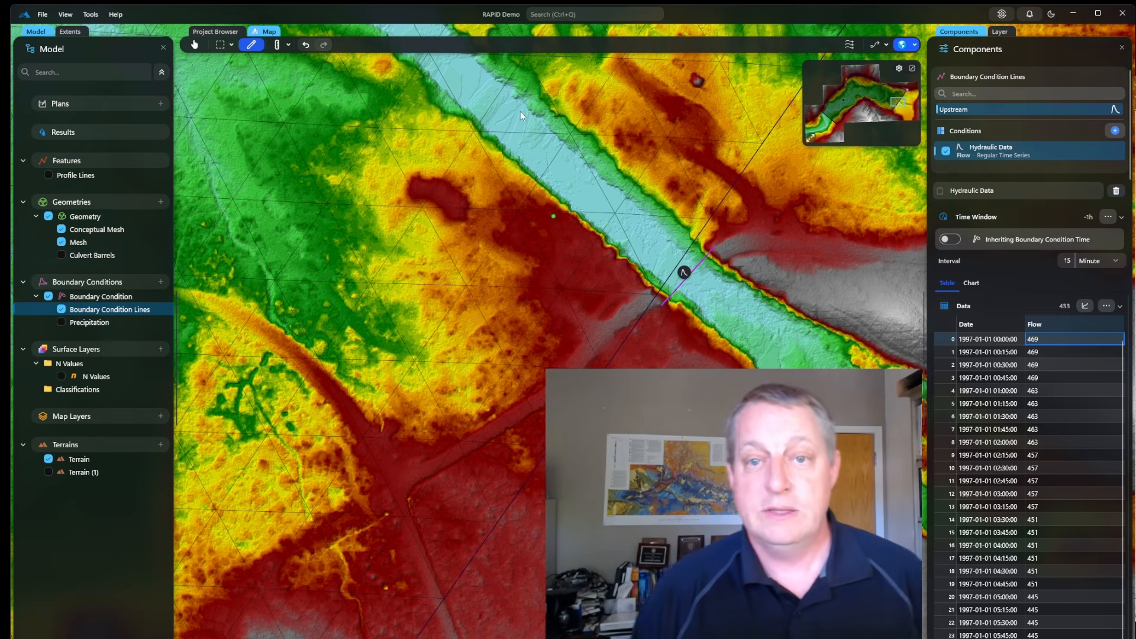
Draw a boundary condition line across the river channel at the mesh's downstream edge and name it Dounstream
{"action": "scroll", "coordinate": [520, 112], "scroll_direction": "down", "scroll_amount": 3}
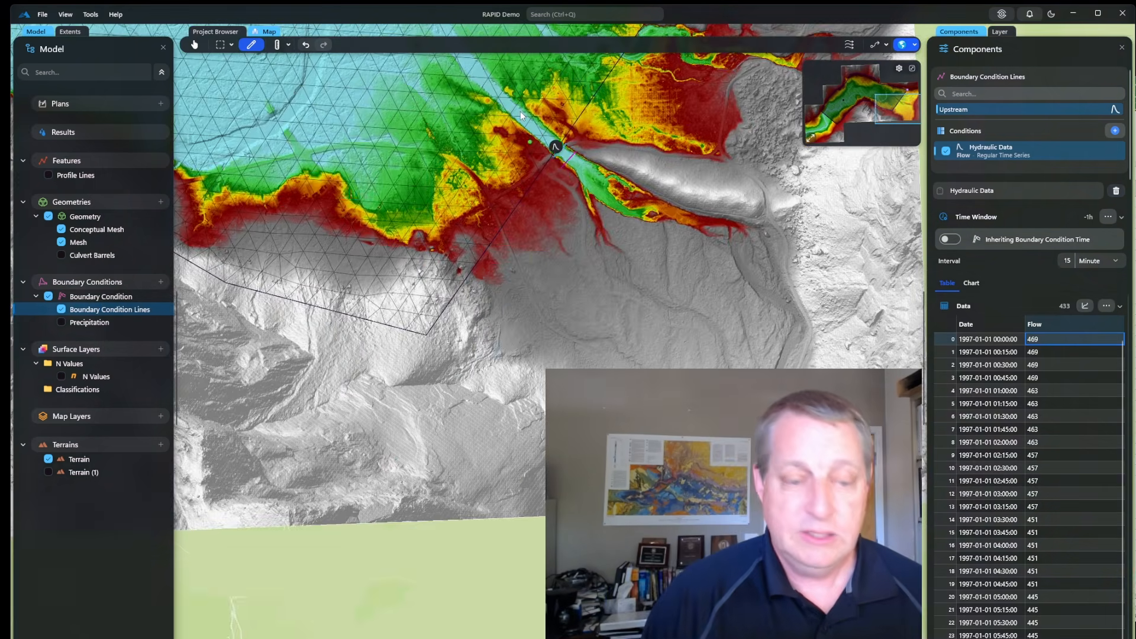
{"action": "scroll", "coordinate": [520, 112], "scroll_direction": "up", "scroll_amount": 3}
{"action": "left_click_drag", "start_coordinate": [305, 167], "coordinate": [998, 391]}
{"action": "scroll", "coordinate": [491, 330], "scroll_direction": "down", "scroll_amount": 3}
{"action": "left_click_drag", "start_coordinate": [407, 247], "coordinate": [1069, 347]}
{"action": "scroll", "coordinate": [508, 249], "scroll_direction": "down", "scroll_amount": 4}
{"action": "scroll", "coordinate": [280, 418], "scroll_direction": "up", "scroll_amount": 4}
{"action": "scroll", "coordinate": [280, 417], "scroll_direction": "up", "scroll_amount": 3}
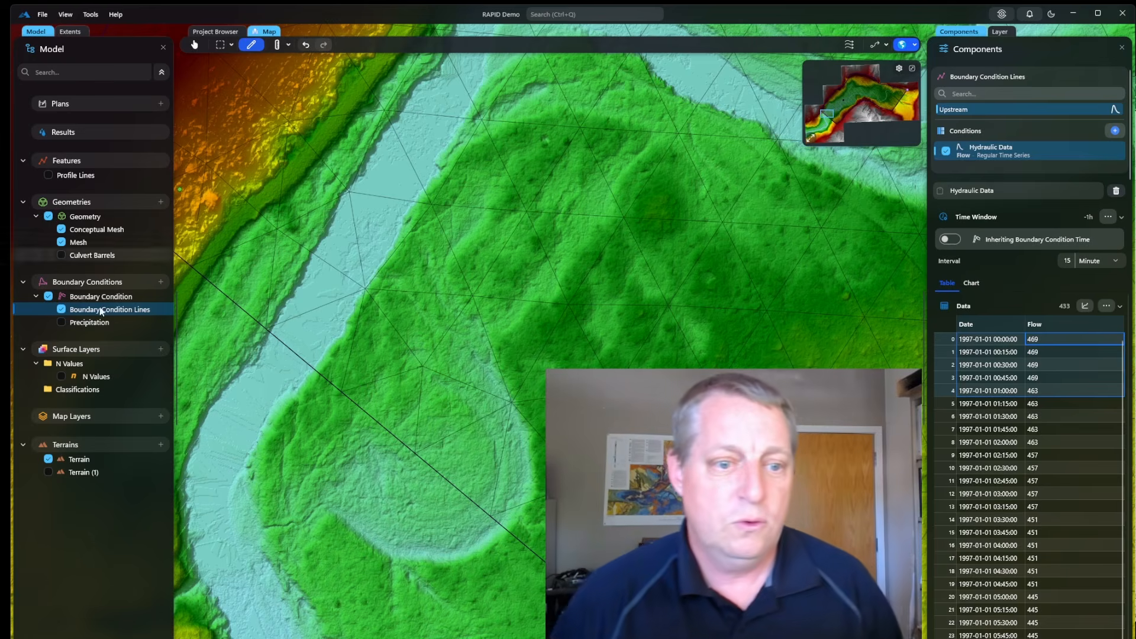
{"action": "left_click", "coordinate": [314, 379]}
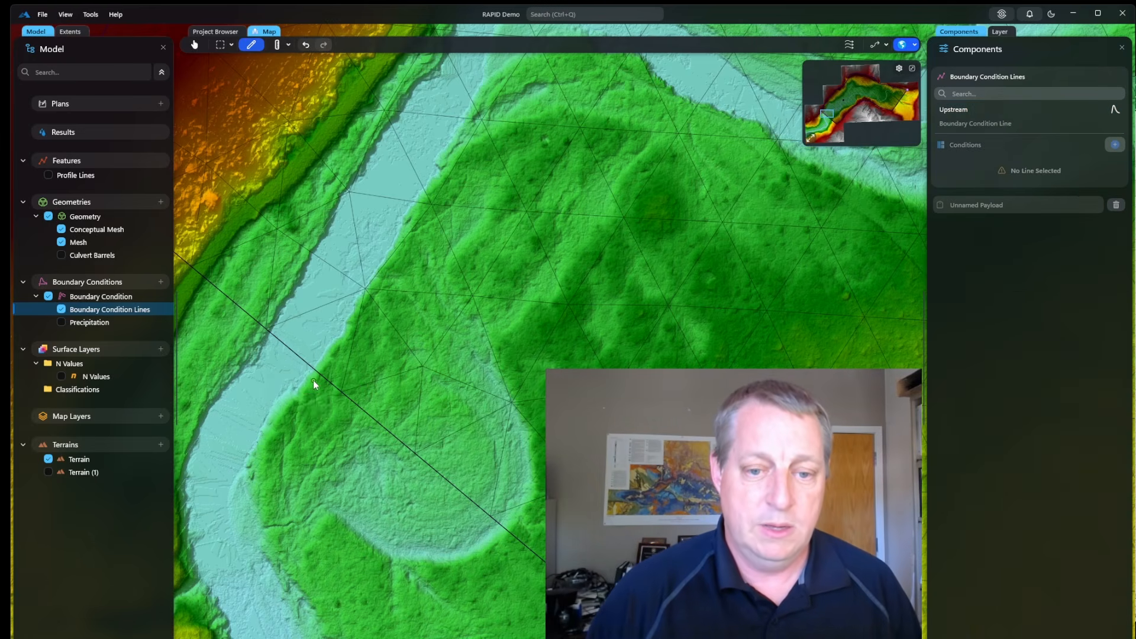
{"action": "double_click", "coordinate": [255, 334]}
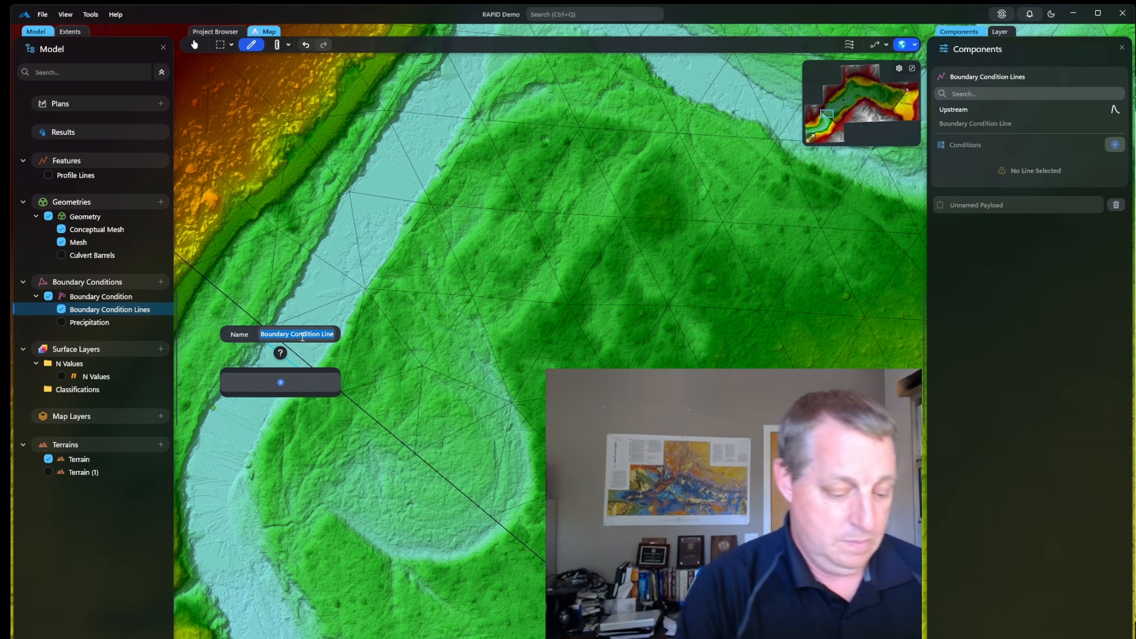
{"action": "type", "text": "Dounstrea"}
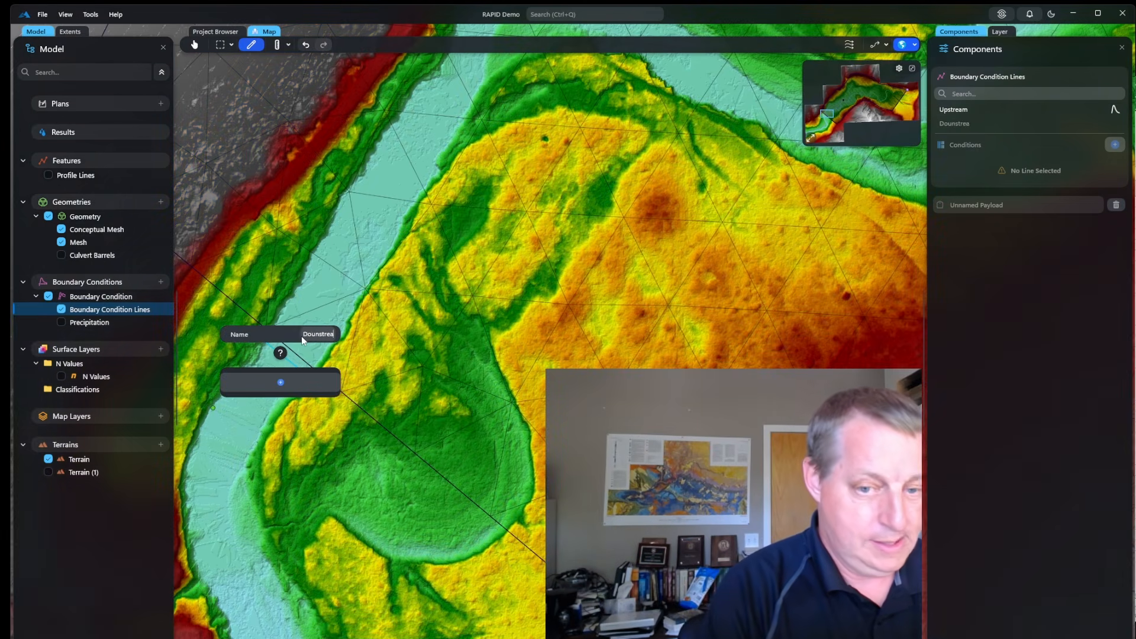
{"action": "type", "text": "m"}
Add a Hydraulic condition to the Dounstream line with variable Normal Depth and a normal depth slope of 0.001
{"action": "left_click", "coordinate": [280, 382]}
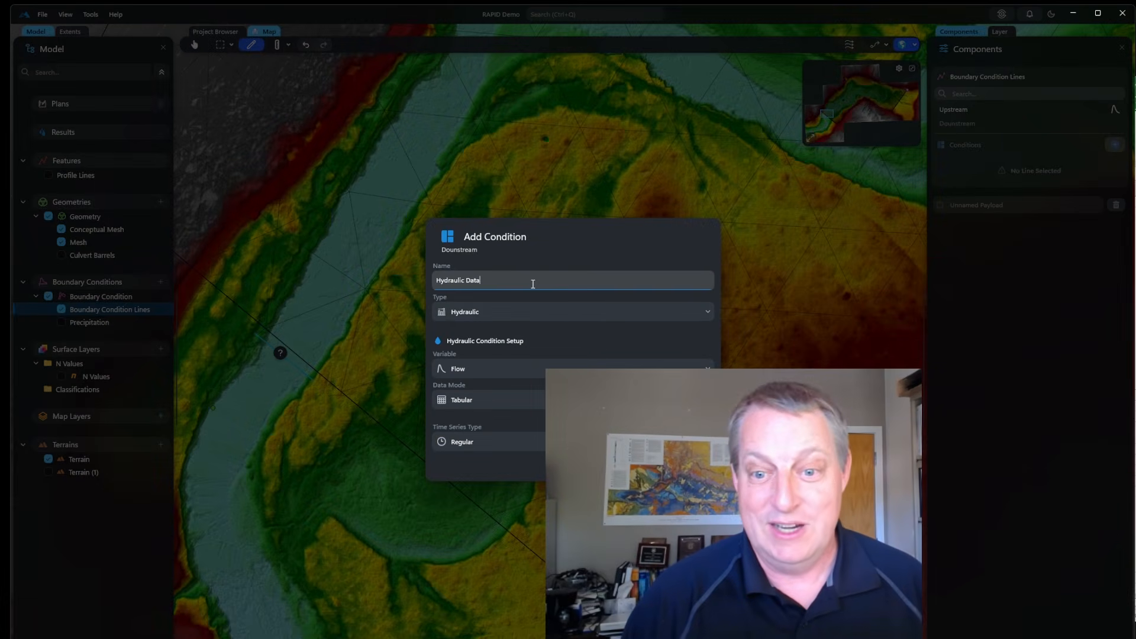
{"action": "left_click", "coordinate": [525, 368]}
{"action": "left_click", "coordinate": [513, 490]}
{"action": "left_click", "coordinate": [491, 421]}
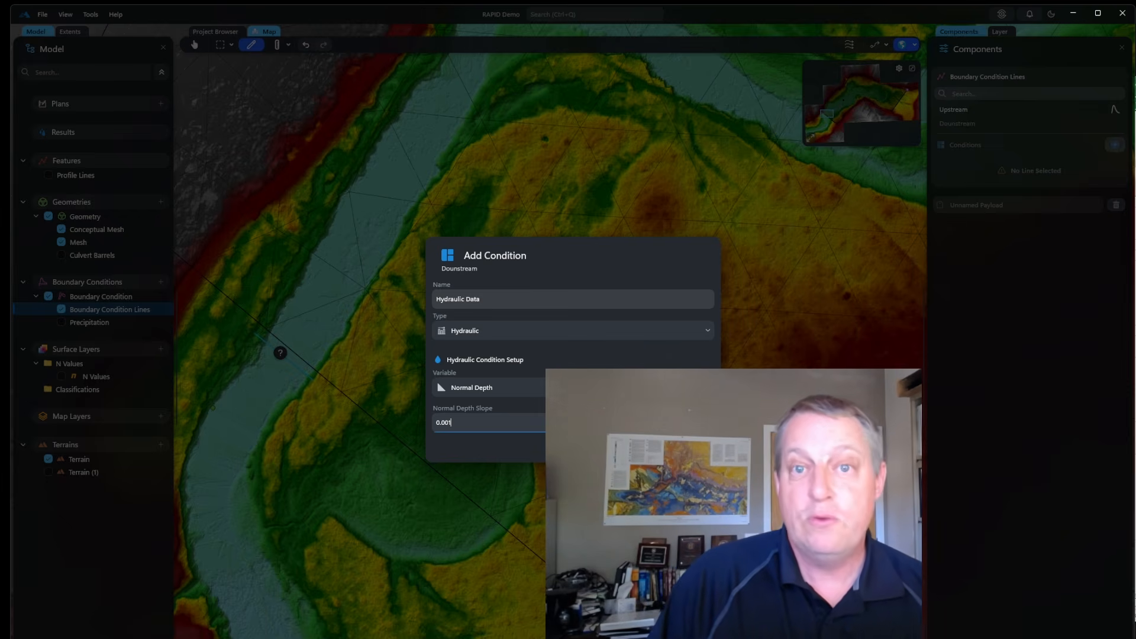
{"action": "left_click", "coordinate": [680, 446]}
{"action": "left_click", "coordinate": [668, 446]}
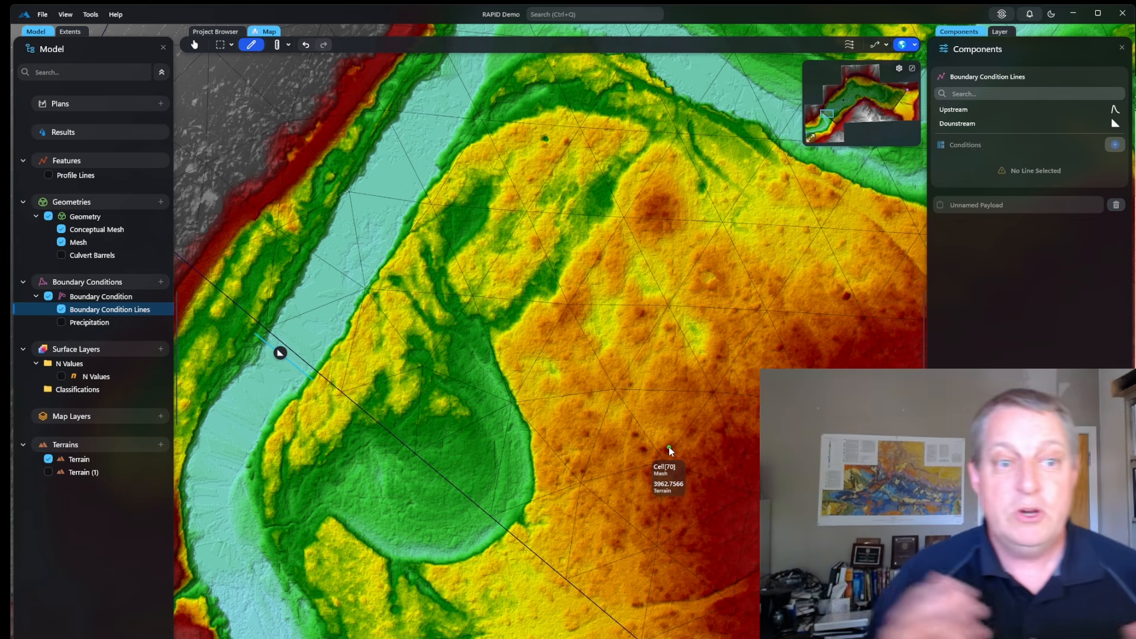
Start a new plan named Plan using Geometry and Boundary Condition as its associated data
{"action": "scroll", "coordinate": [588, 119], "scroll_direction": "down", "scroll_amount": 5}
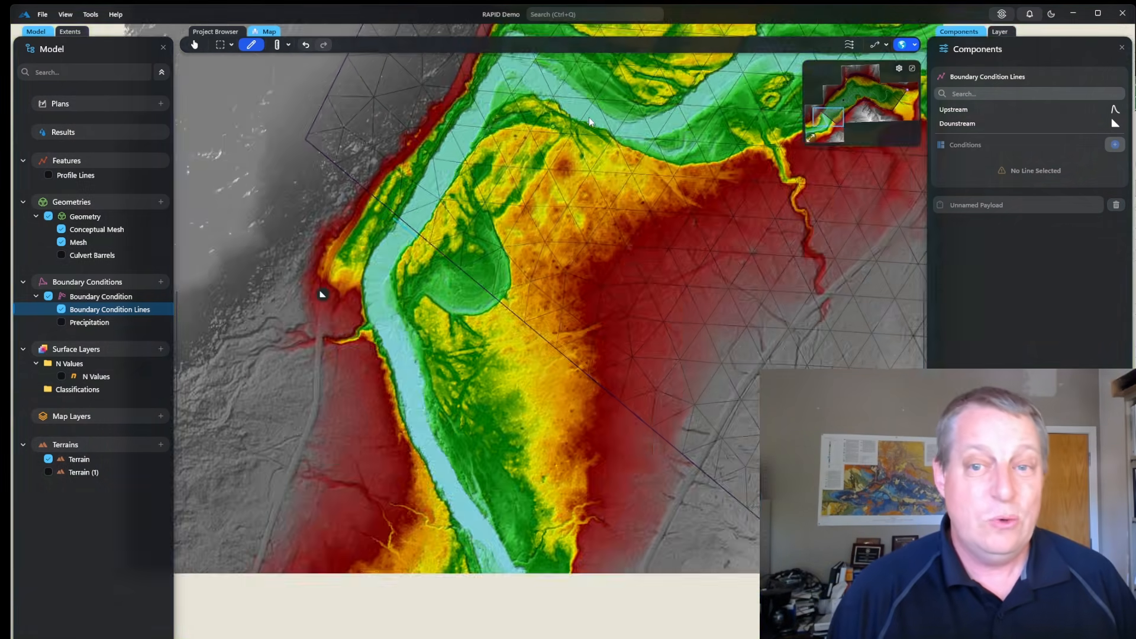
{"action": "left_click_drag", "start_coordinate": [643, 107], "coordinate": [433, 318]}
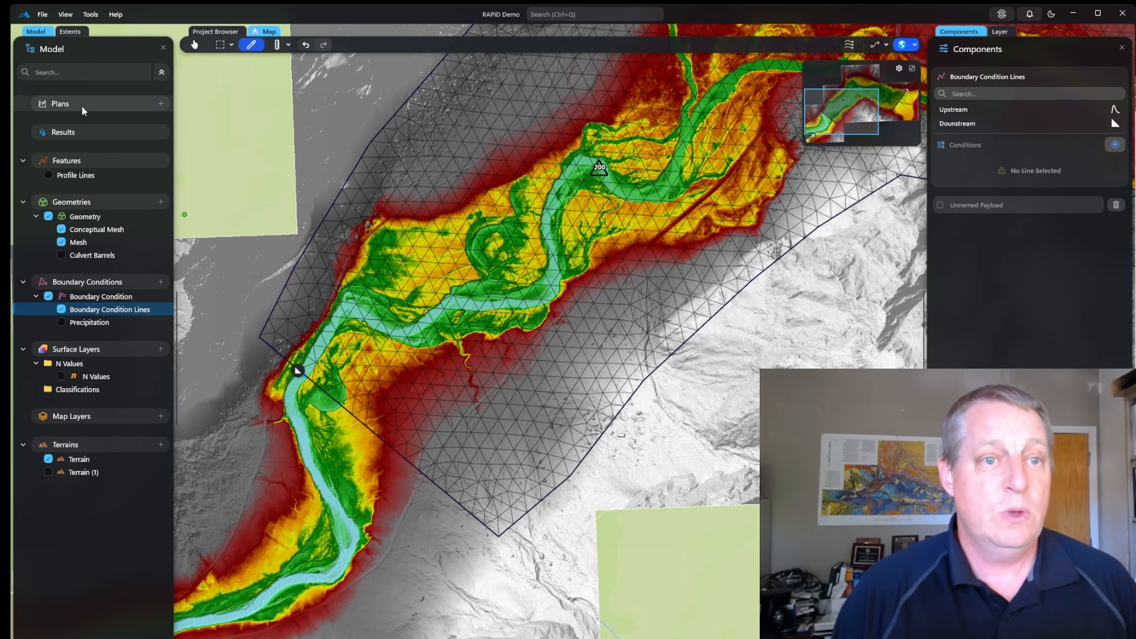
{"action": "left_click", "coordinate": [161, 104]}
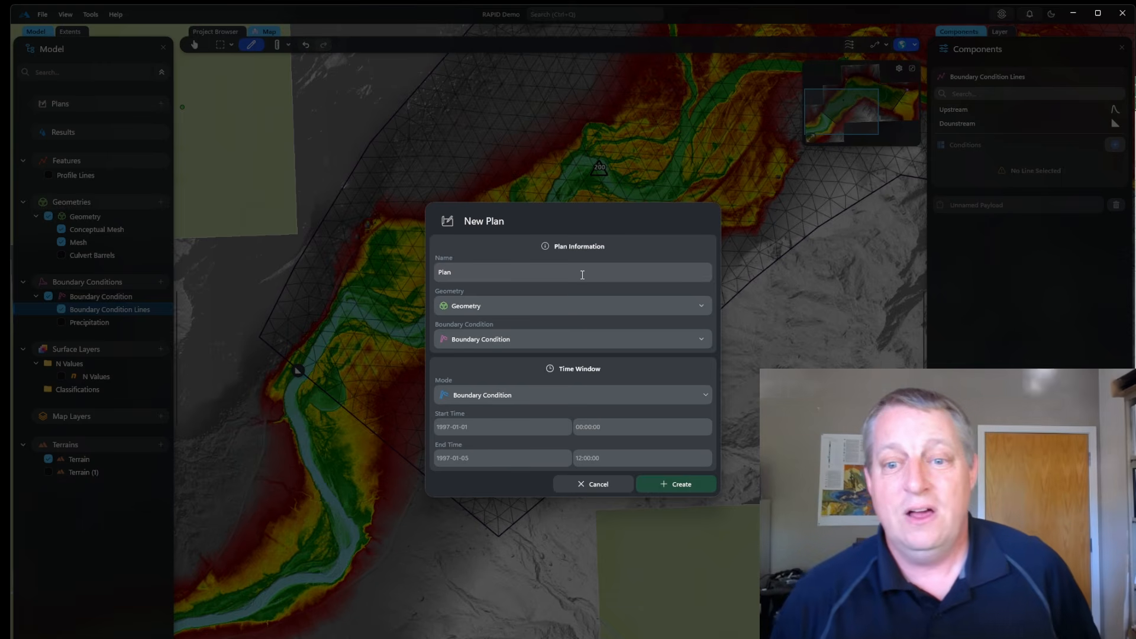
{"action": "left_click", "coordinate": [703, 306]}
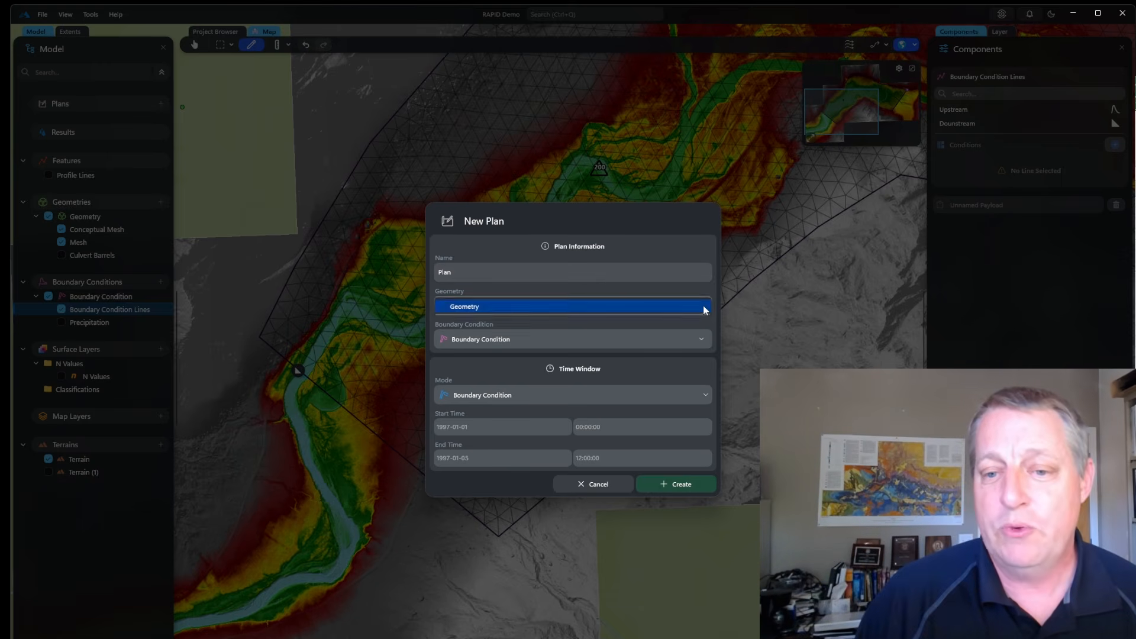
{"action": "left_click", "coordinate": [698, 343]}
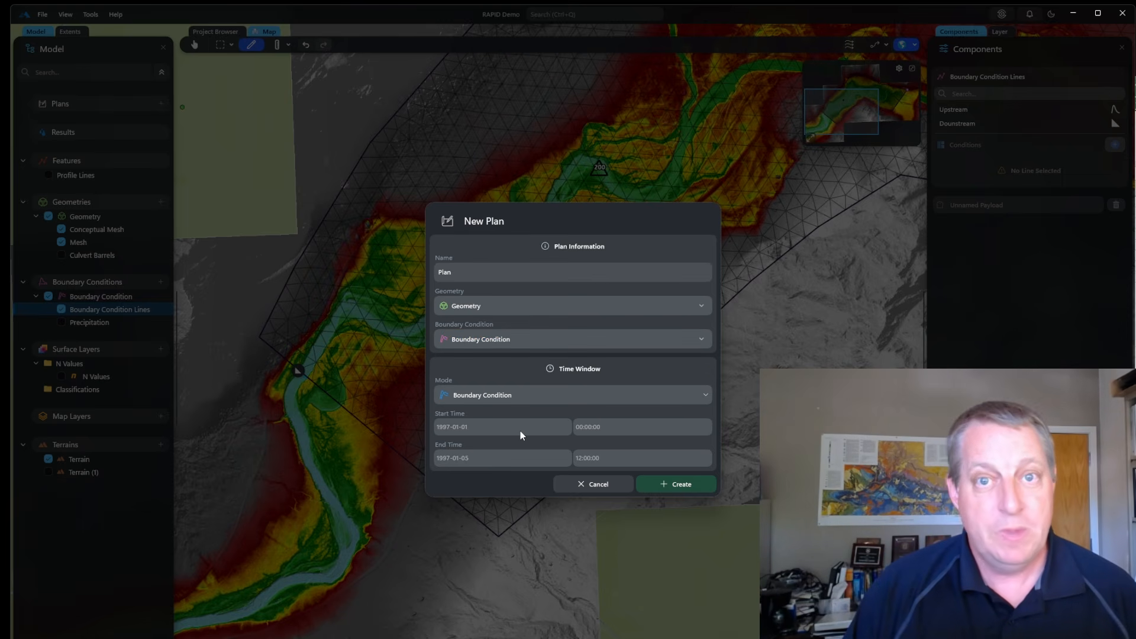
Try a Custom time window ending 1997-01-02 for the new plan, and return the mode to Boundary Condition
{"action": "left_click", "coordinate": [535, 395]}
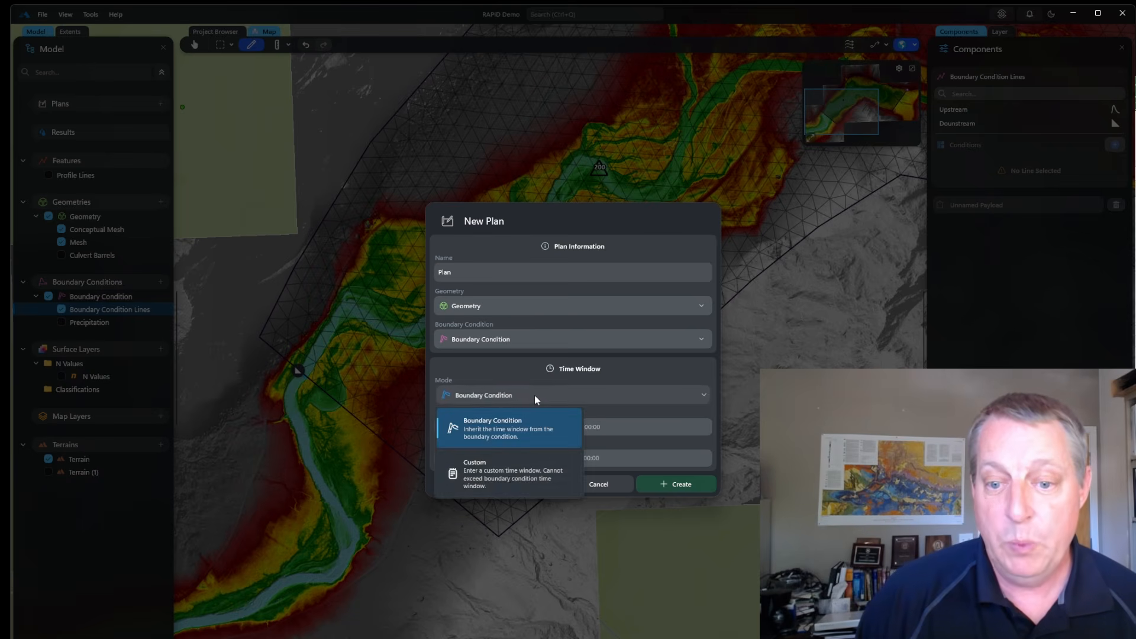
{"action": "left_click", "coordinate": [512, 478]}
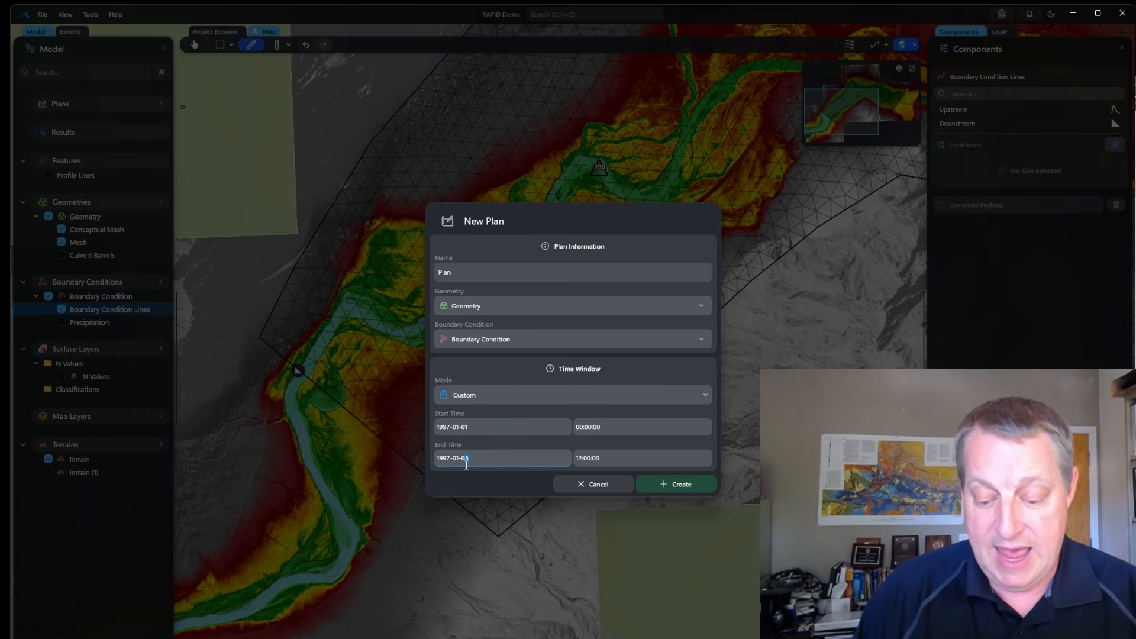
{"action": "type", "text": "2"}
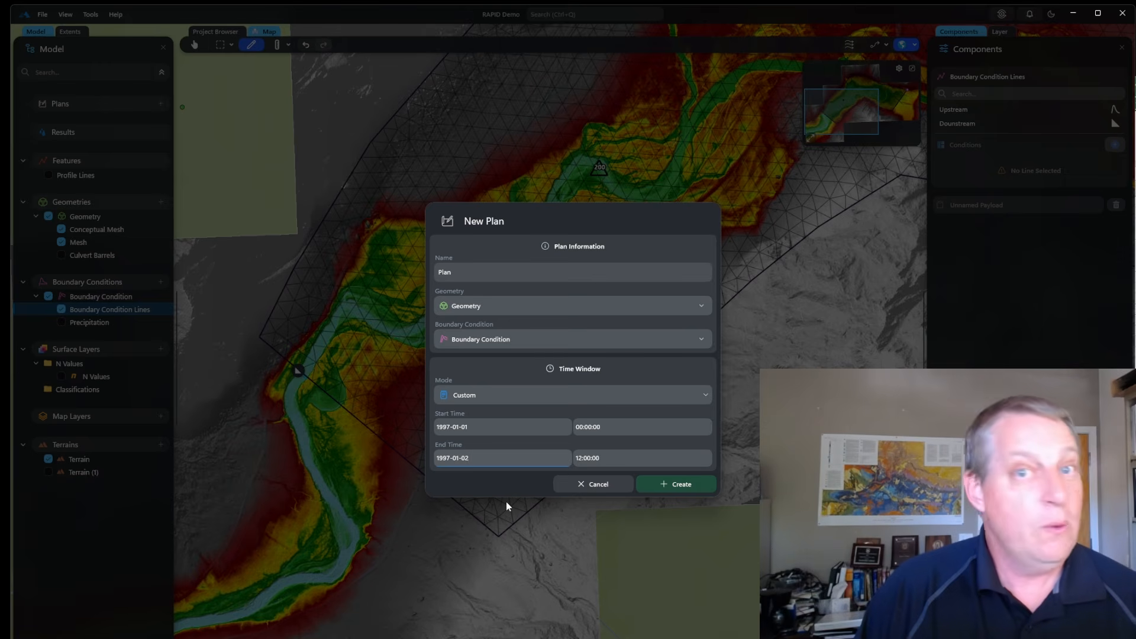
{"action": "left_click", "coordinate": [502, 394]}
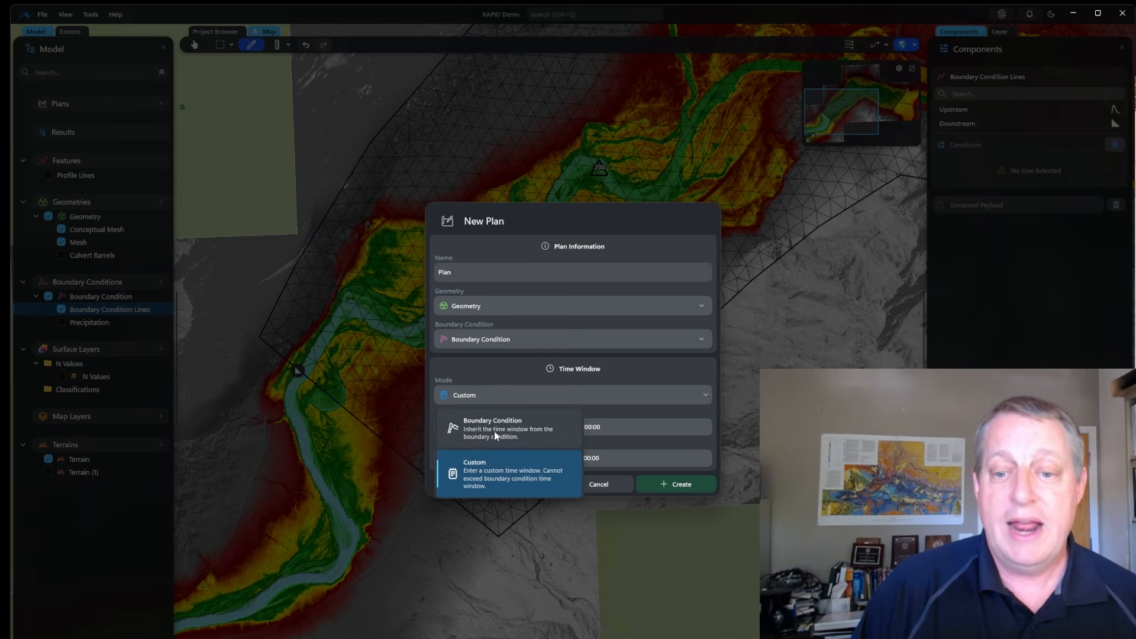
{"action": "left_click", "coordinate": [495, 432]}
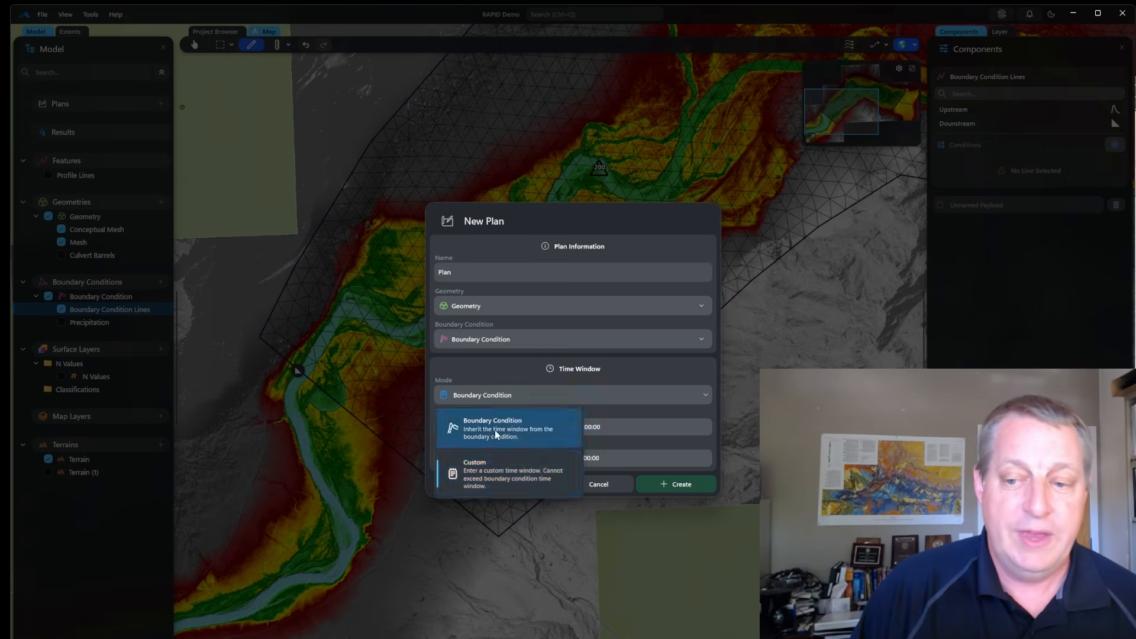
Create the plan, open its general options and set the equation set to Diffusion Wave Equation
{"action": "left_click", "coordinate": [680, 484]}
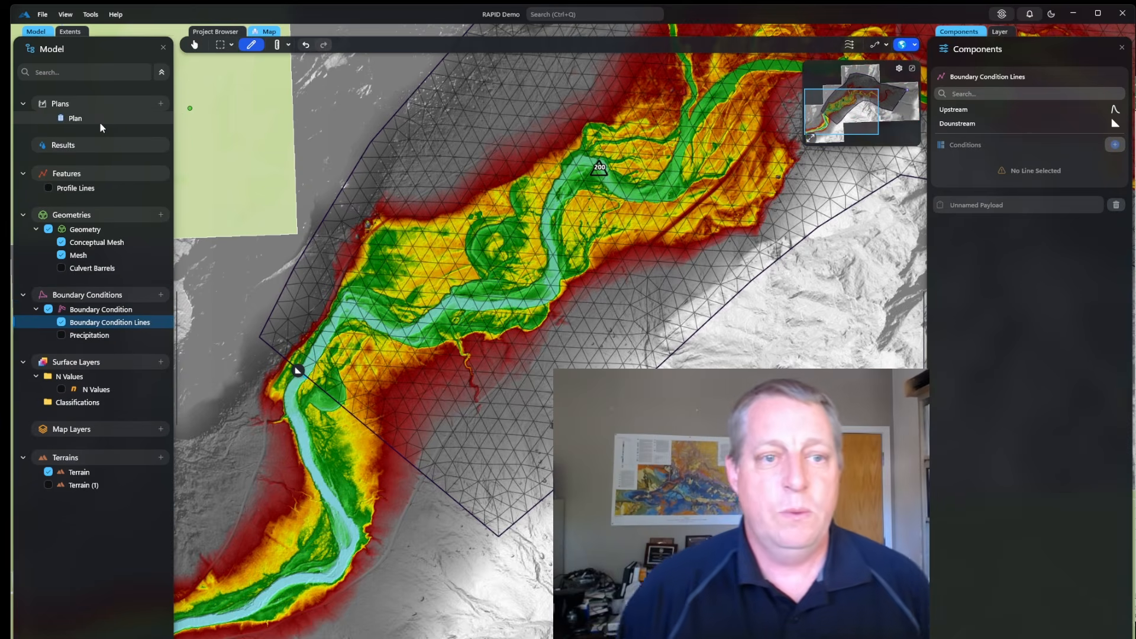
{"action": "left_click", "coordinate": [100, 121]}
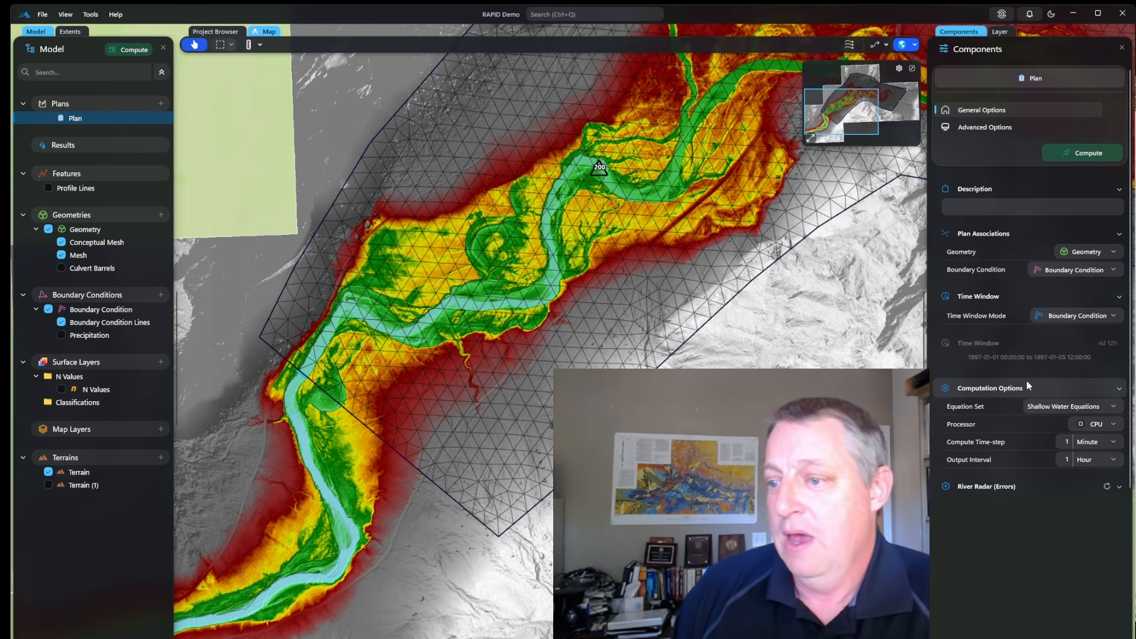
{"action": "left_click", "coordinate": [1065, 406]}
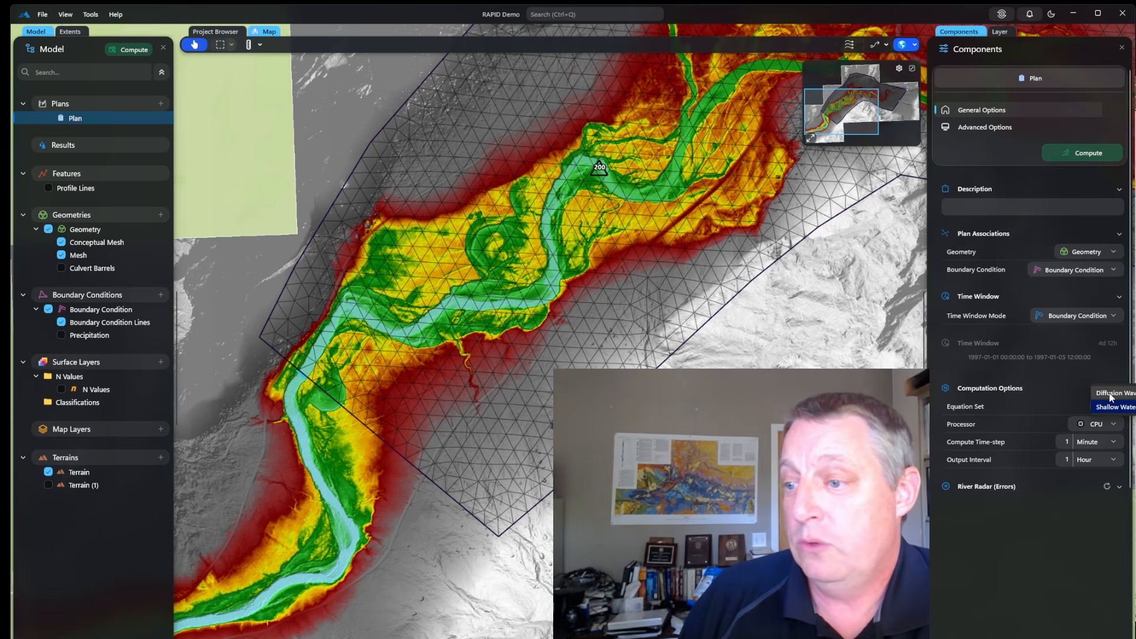
{"action": "left_click", "coordinate": [1110, 394]}
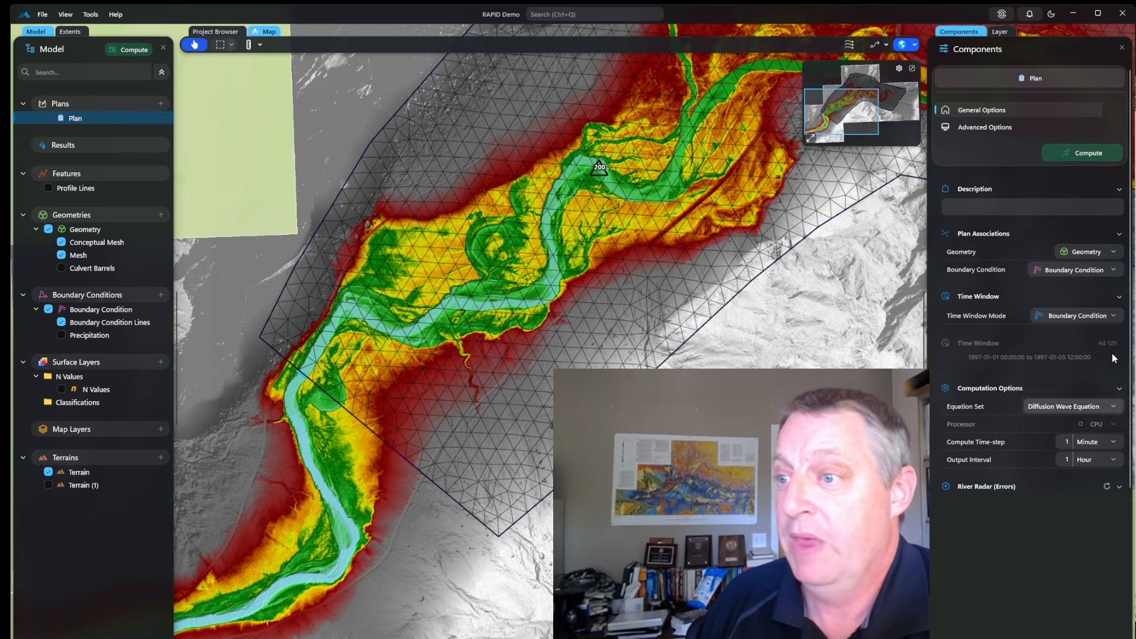
Compute the plan, check the time-step and mesh status charts, and close the compute log once the run is complete
{"action": "left_click", "coordinate": [1082, 155]}
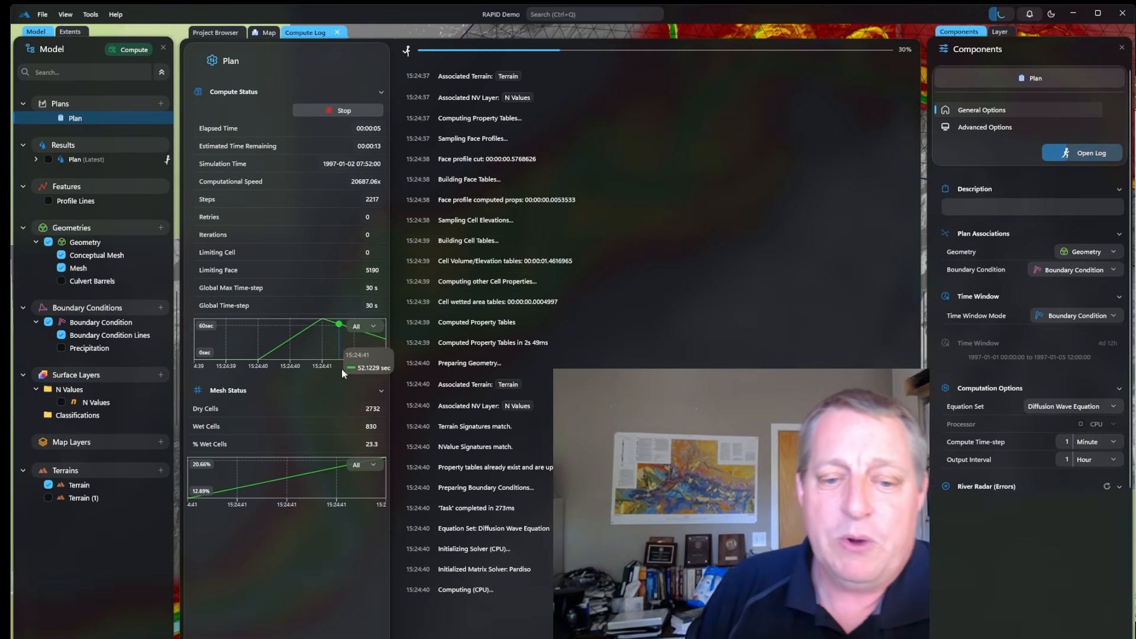
{"action": "mouse_move", "coordinate": [252, 483]}
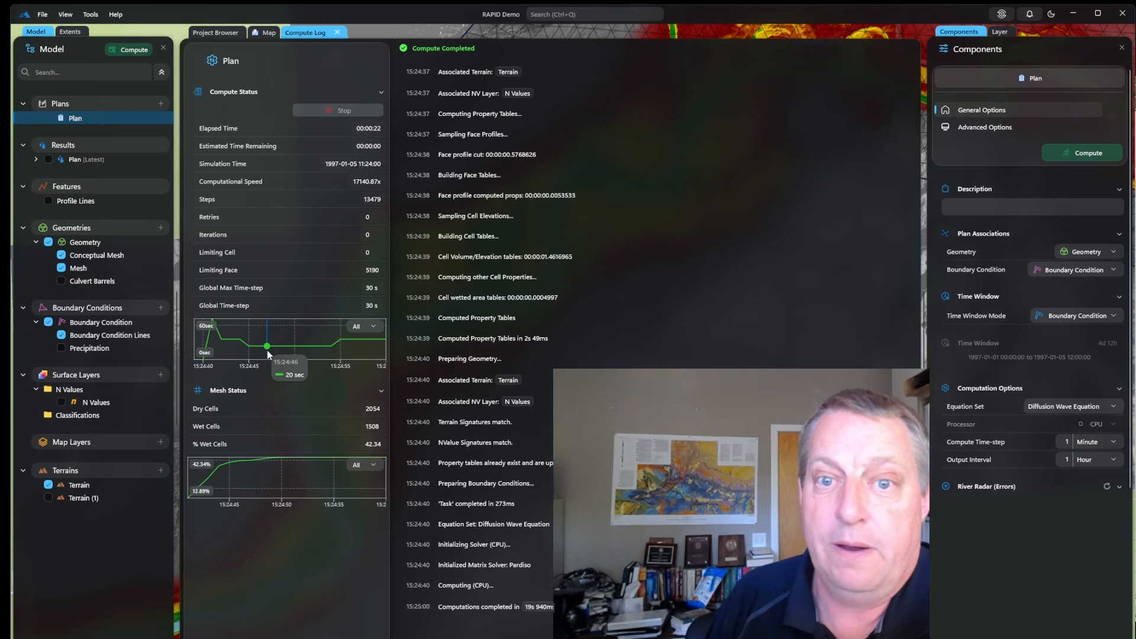
{"action": "left_click", "coordinate": [337, 33]}
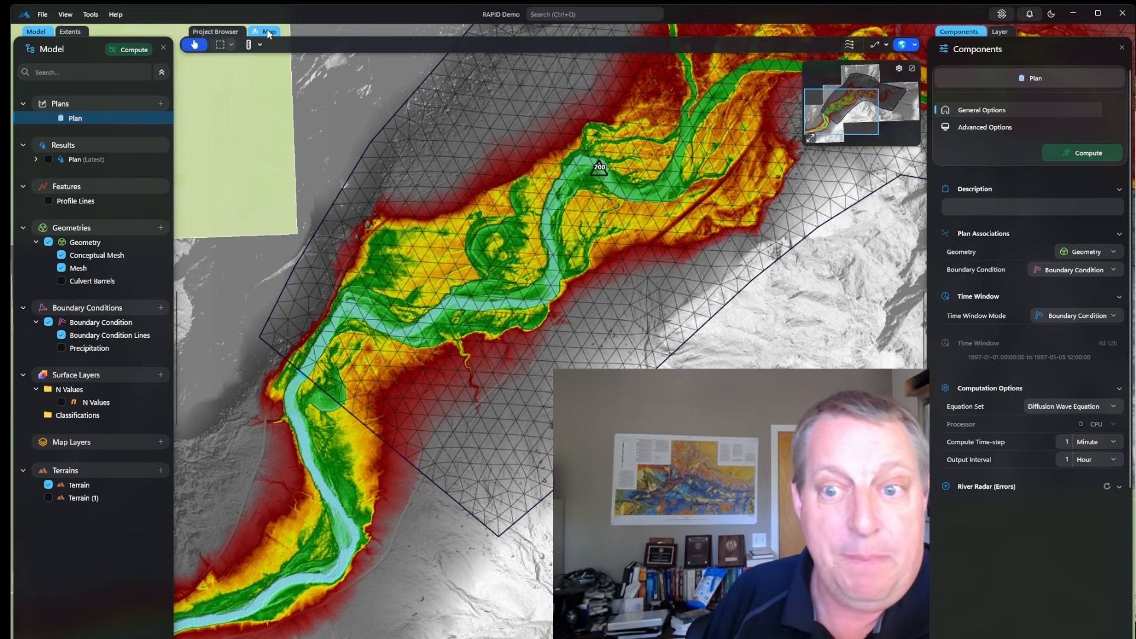
{"action": "left_click_drag", "start_coordinate": [736, 210], "coordinate": [632, 265]}
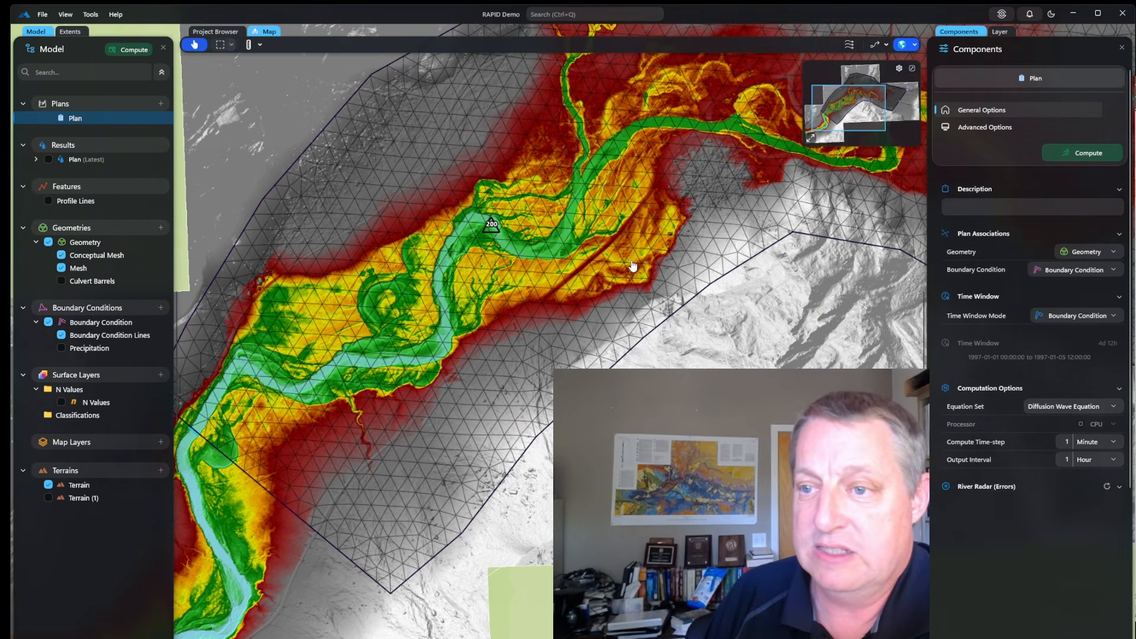
{"action": "scroll", "coordinate": [632, 266], "scroll_direction": "down", "scroll_amount": 5}
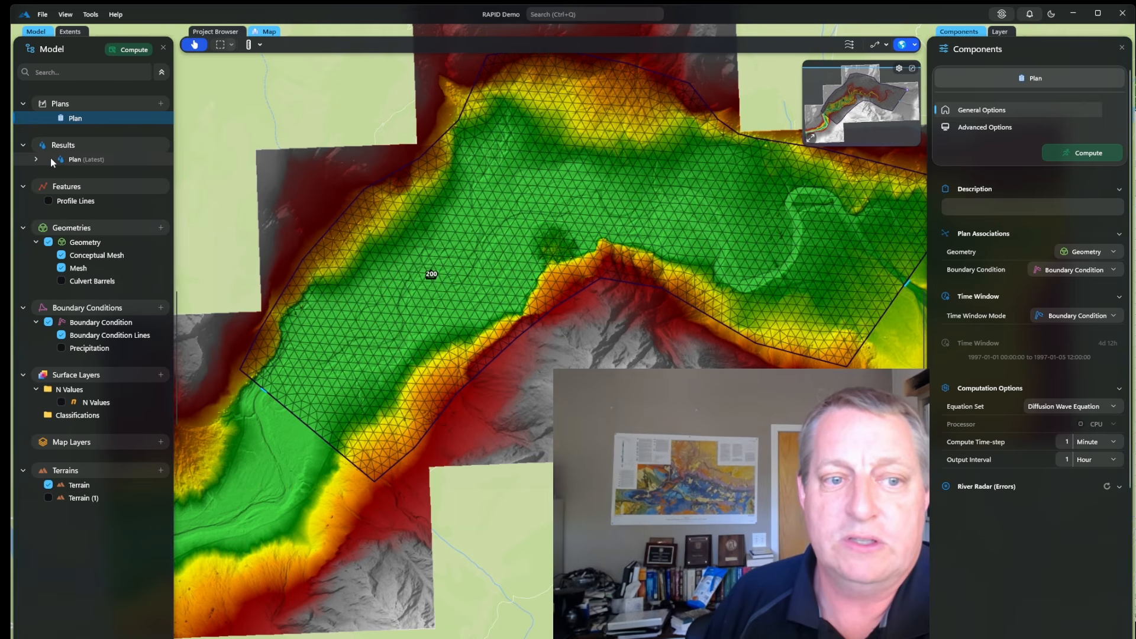
{"action": "left_click", "coordinate": [36, 159]}
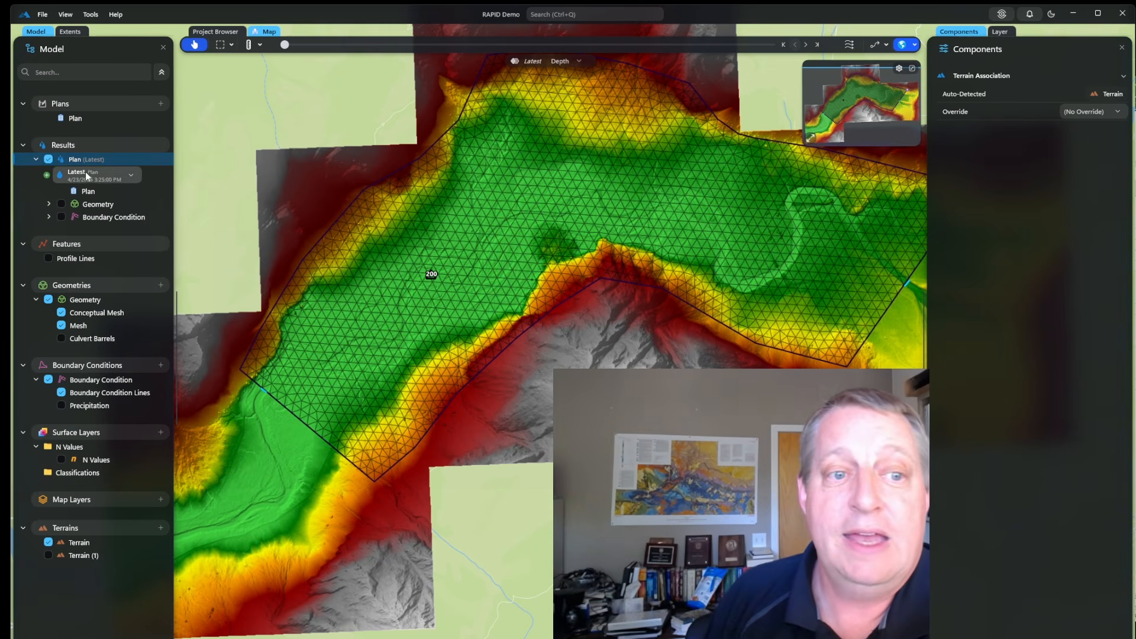
{"action": "left_click_drag", "start_coordinate": [285, 45], "coordinate": [640, 43]}
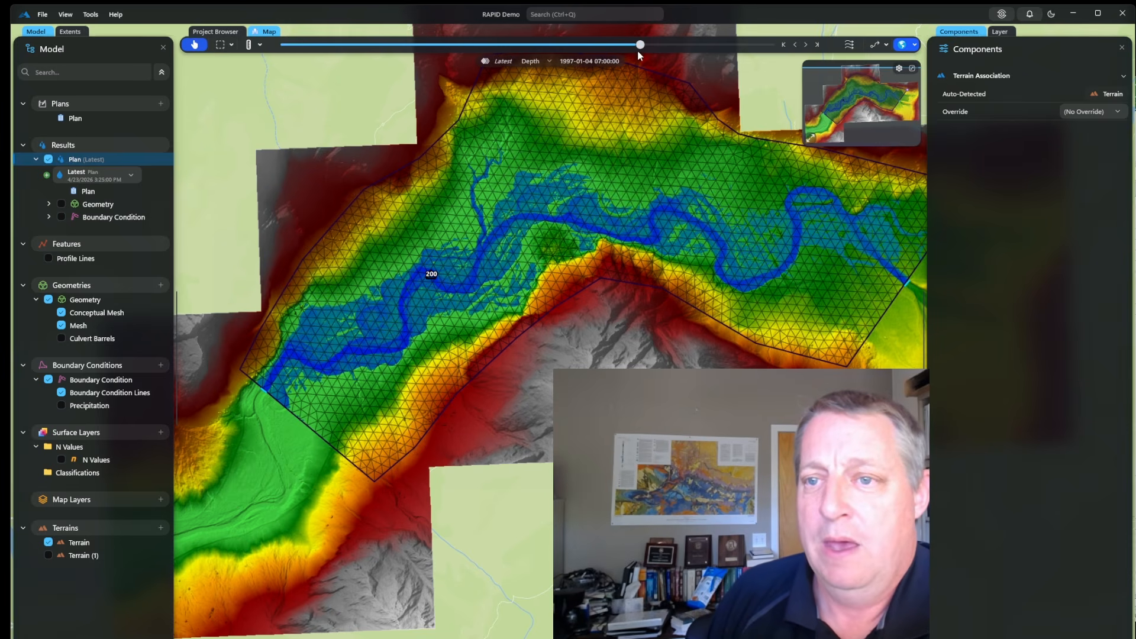
{"action": "mouse_move", "coordinate": [640, 44]}
{"action": "left_mouse_down"}
{"action": "mouse_move", "coordinate": [715, 47]}
{"action": "mouse_move", "coordinate": [635, 45]}
{"action": "left_mouse_up"}
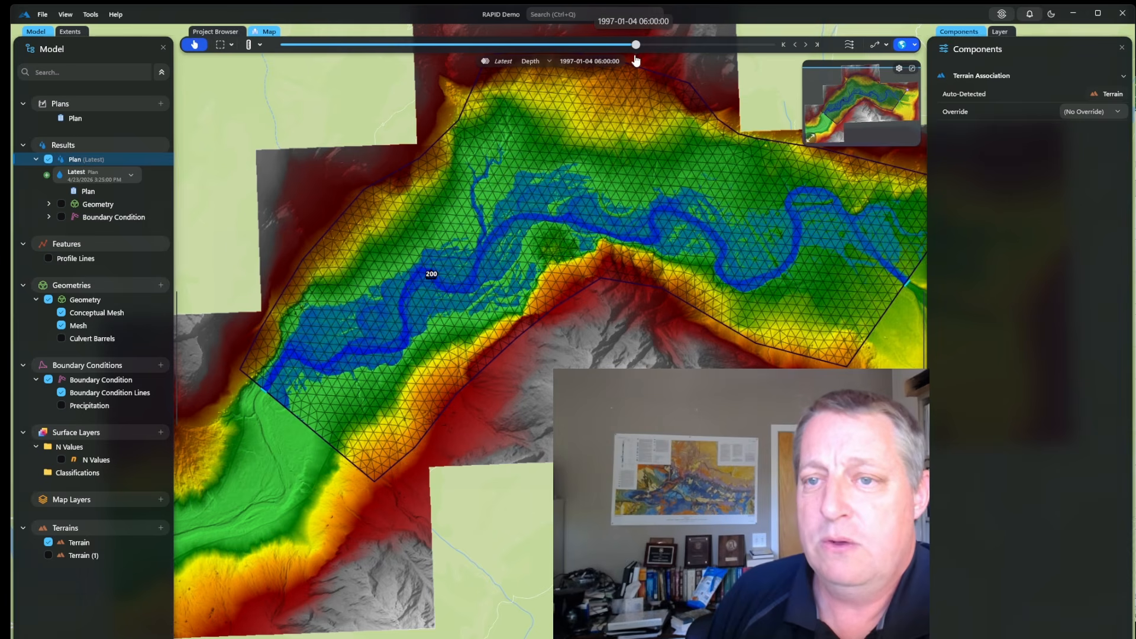
Compare the Velocity and Water Surface result maps, return to Depth, and examine the flooded river bend up close
{"action": "left_click", "coordinate": [549, 61]}
{"action": "left_click", "coordinate": [541, 98]}
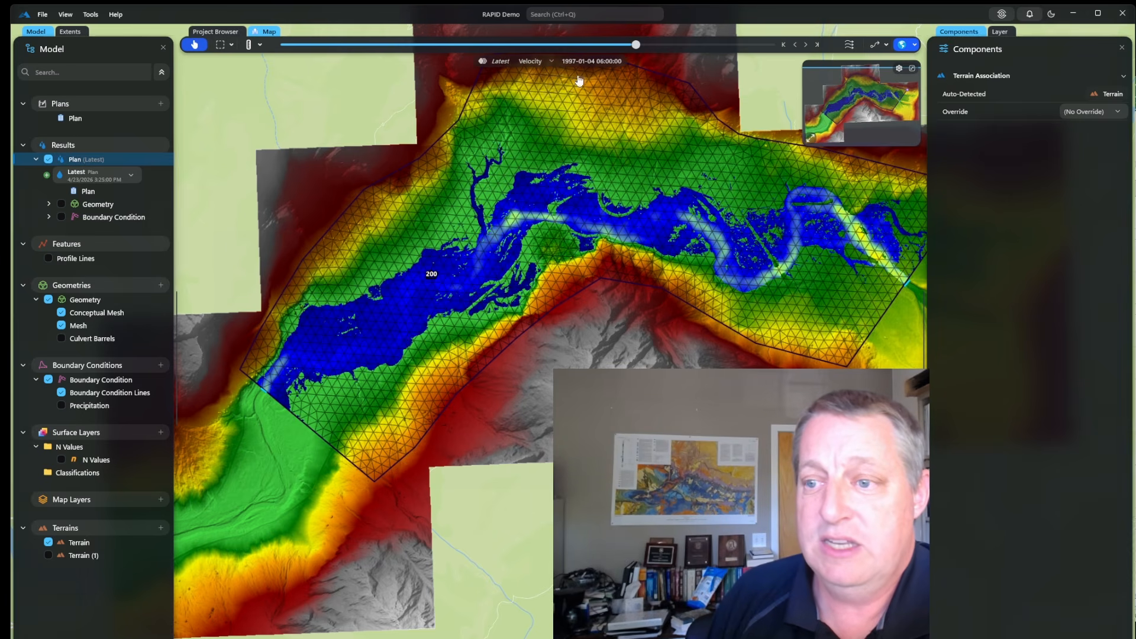
{"action": "left_click", "coordinate": [551, 60]}
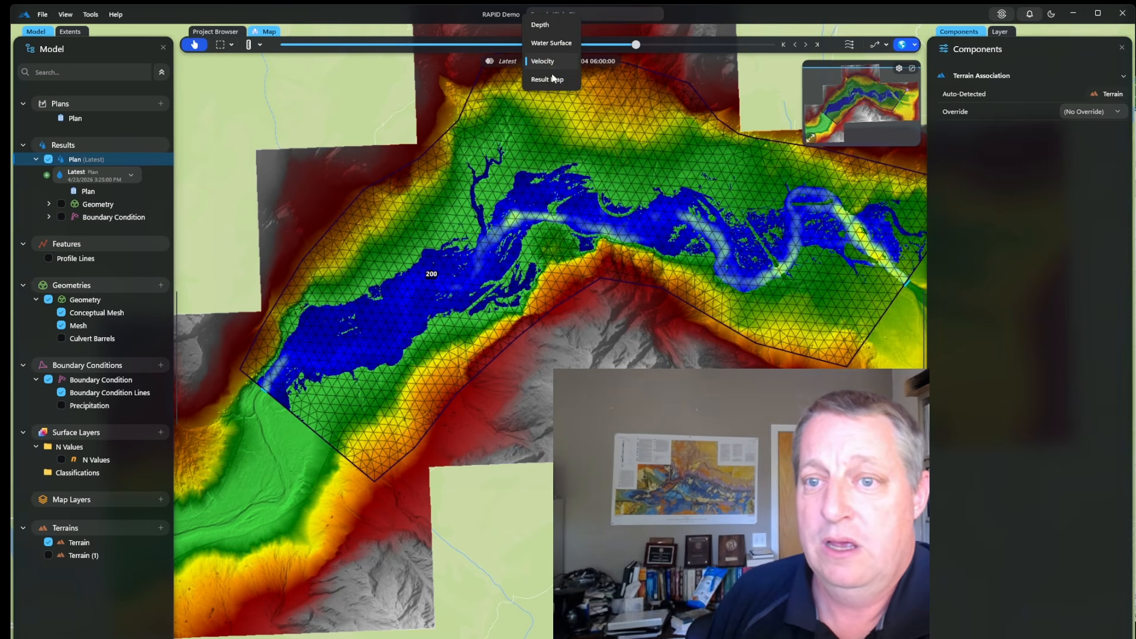
{"action": "left_click", "coordinate": [546, 39]}
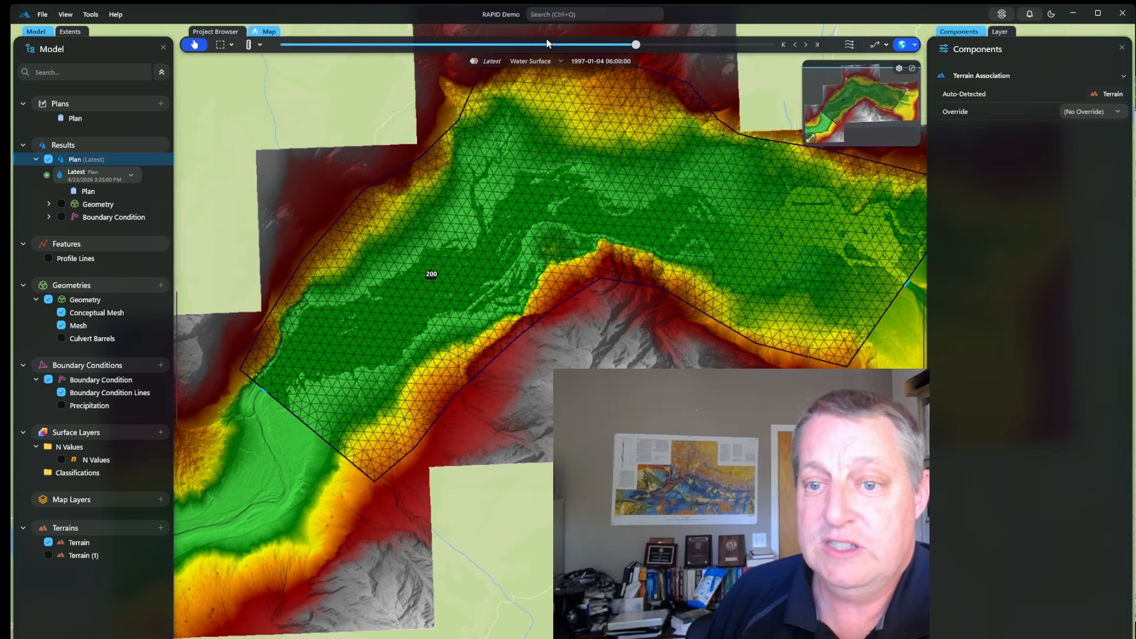
{"action": "left_click", "coordinate": [549, 59]}
{"action": "left_click", "coordinate": [539, 43]}
{"action": "scroll", "coordinate": [545, 261], "scroll_direction": "up", "scroll_amount": 5}
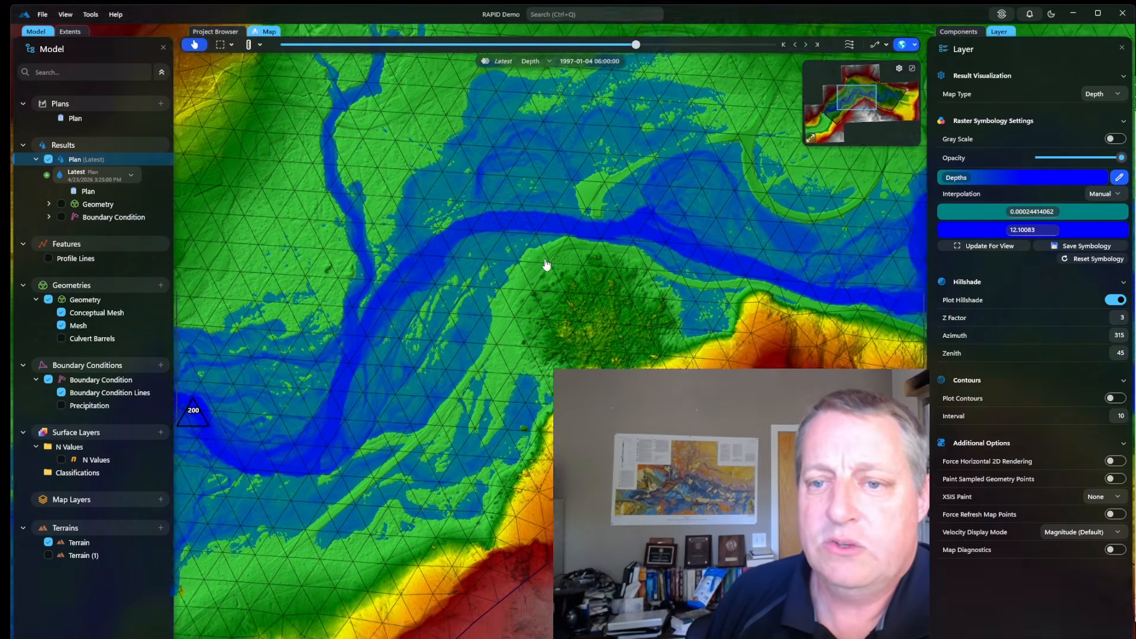
{"action": "scroll", "coordinate": [566, 250], "scroll_direction": "up", "scroll_amount": 4}
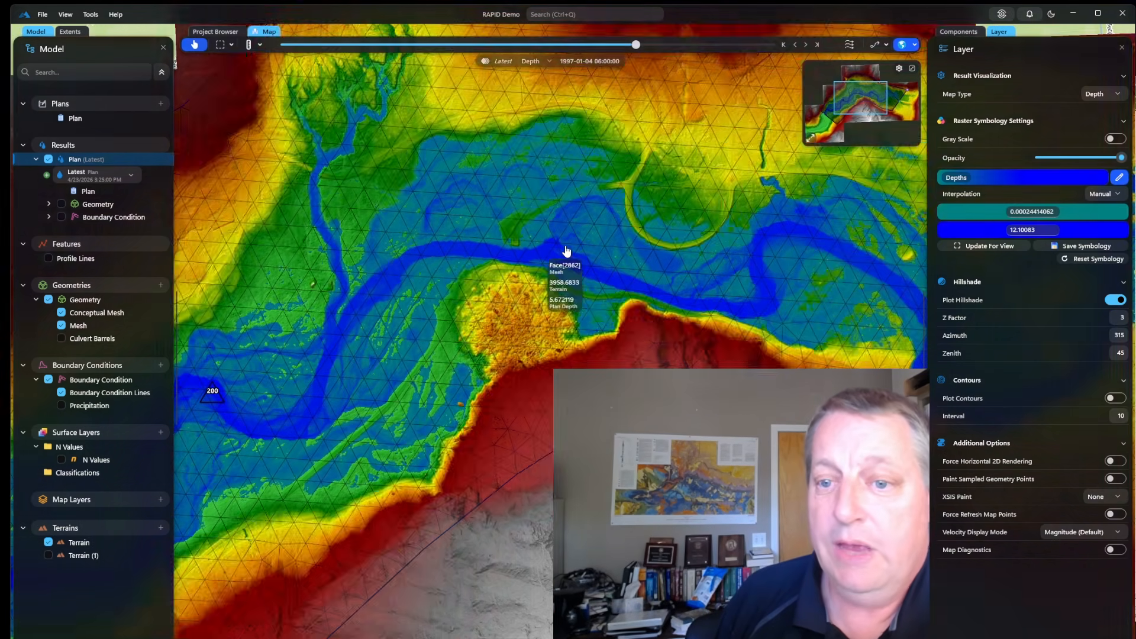
Plot the result time series at a floodplain point north of the main channel and enlarge the plot window
{"action": "scroll", "coordinate": [574, 222], "scroll_direction": "down", "scroll_amount": 6}
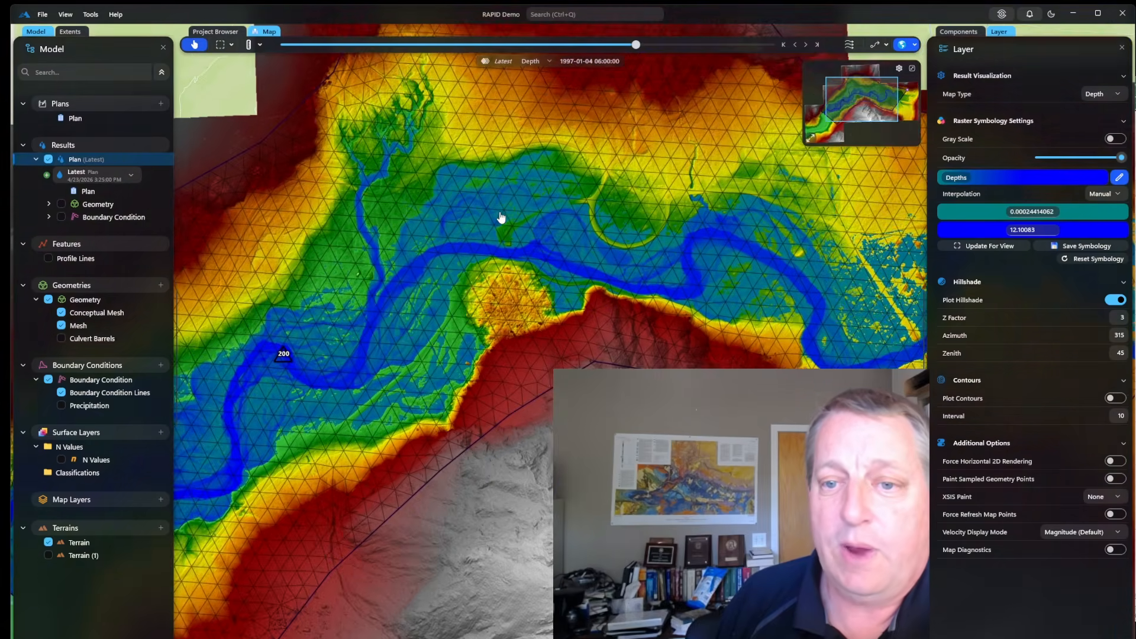
{"action": "scroll", "coordinate": [499, 218], "scroll_direction": "up", "scroll_amount": 6}
{"action": "right_click", "coordinate": [488, 244]}
{"action": "mouse_move", "coordinate": [497, 256]}
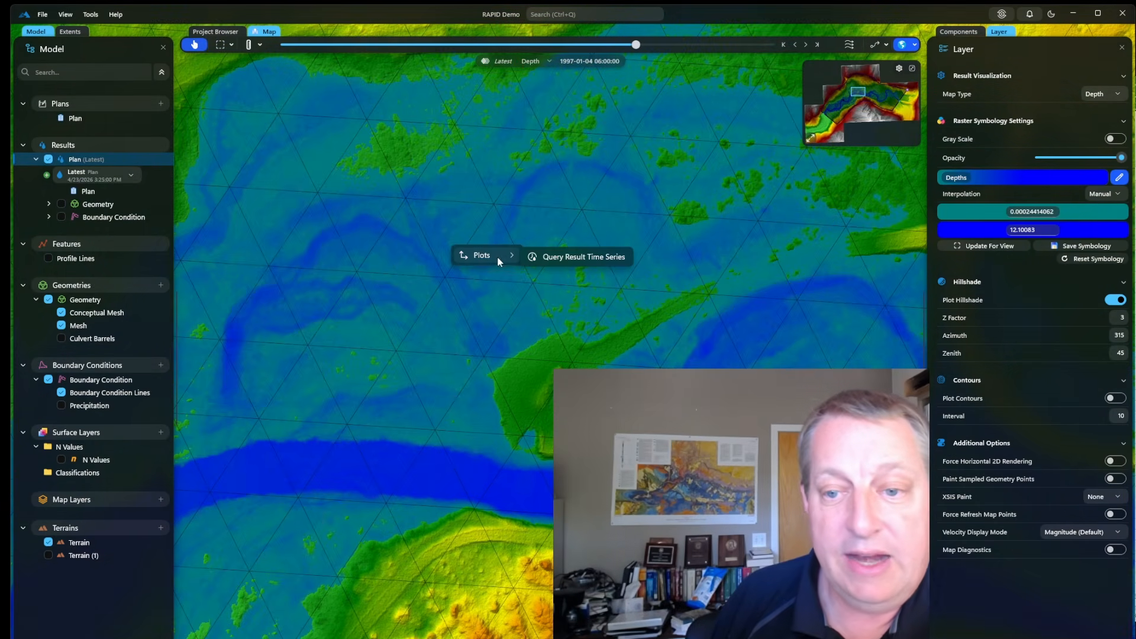
{"action": "left_click", "coordinate": [550, 257]}
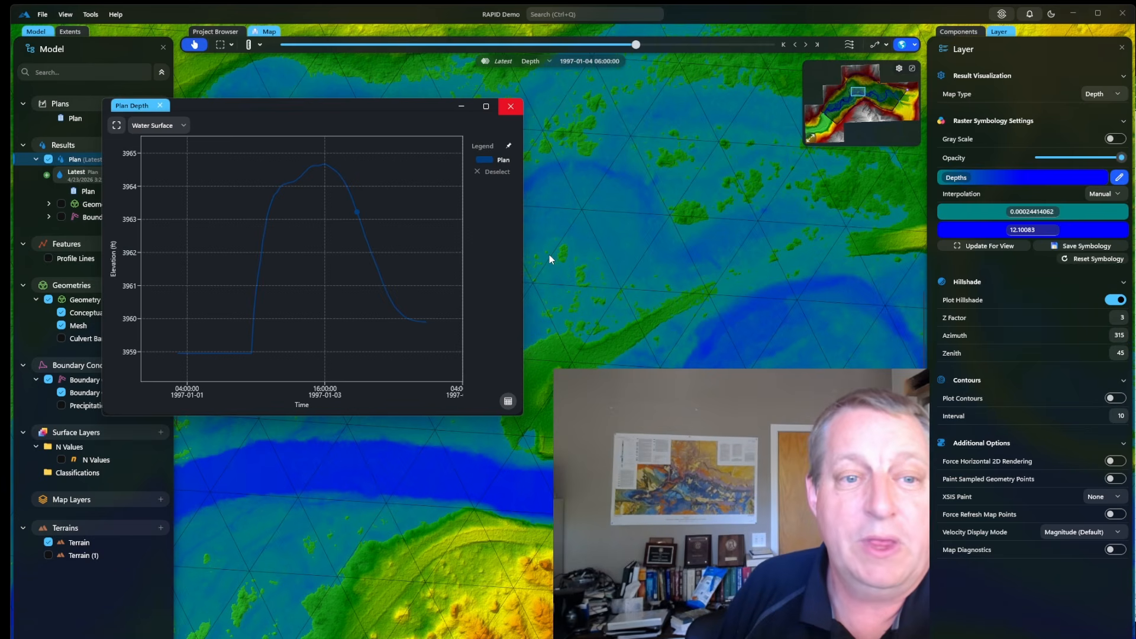
{"action": "left_click_drag", "start_coordinate": [523, 253], "coordinate": [763, 242]}
{"action": "left_click_drag", "start_coordinate": [452, 416], "coordinate": [453, 514]}
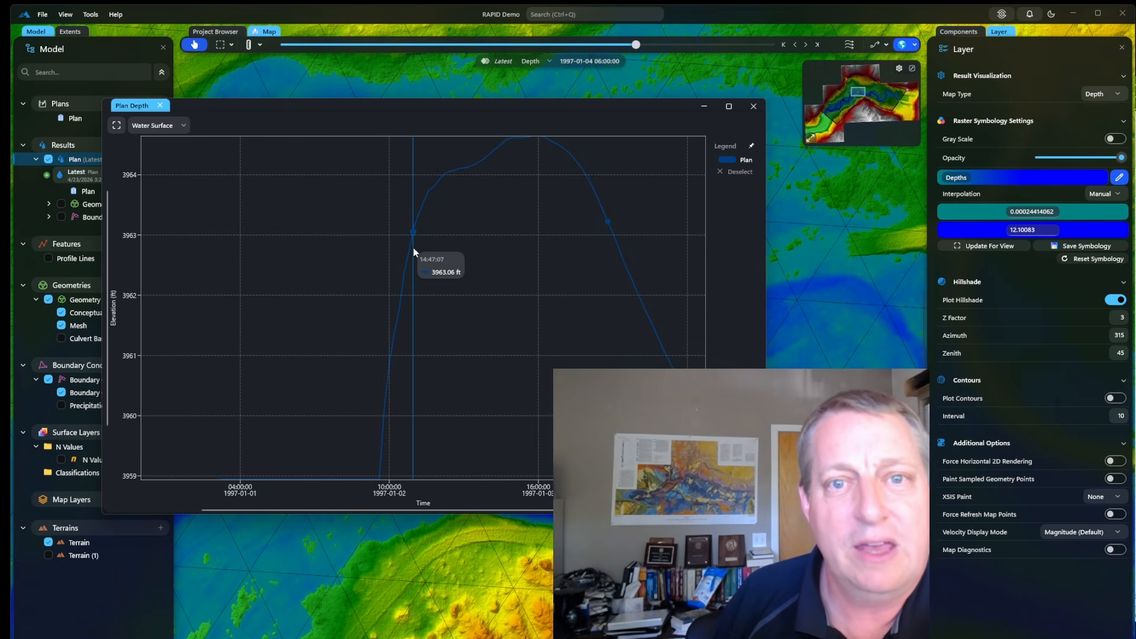
Switch the time series plot from Water Surface to Depth and on to Velocity
{"action": "left_click", "coordinate": [179, 126]}
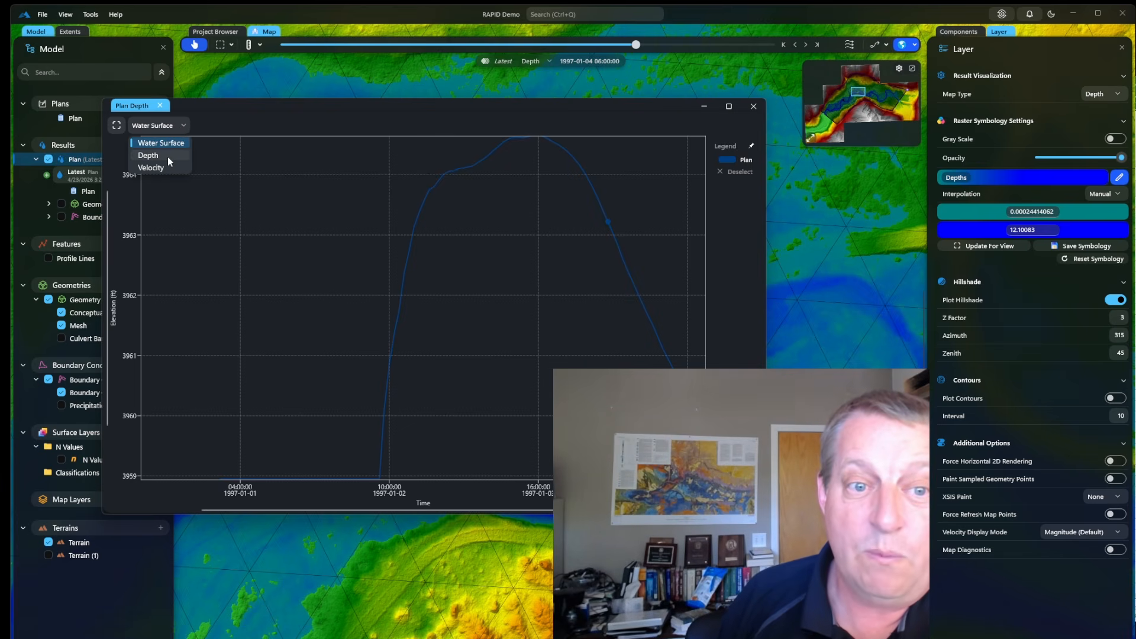
{"action": "left_click", "coordinate": [168, 157]}
{"action": "left_click", "coordinate": [161, 125]}
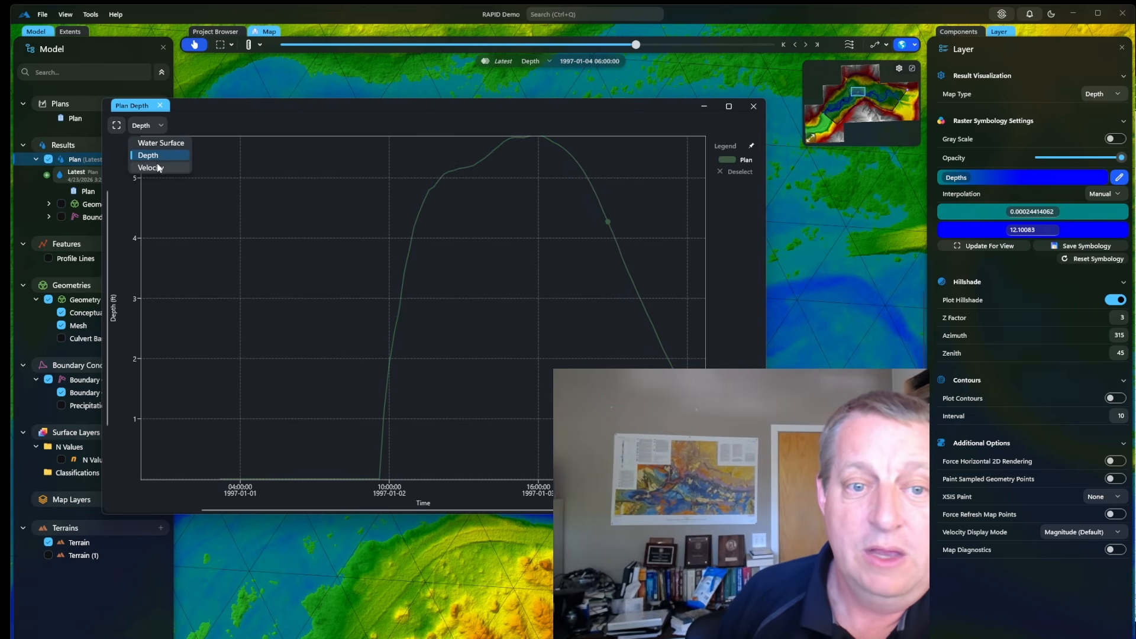
{"action": "left_click", "coordinate": [158, 168]}
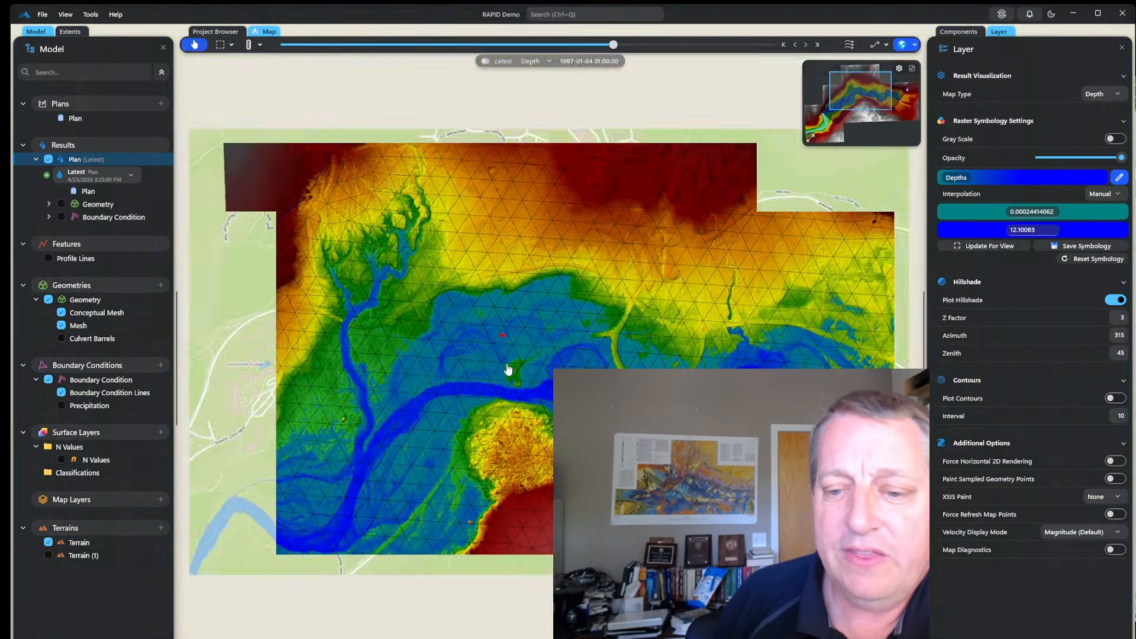
Turn on the Profile Lines feature layer, make it active and frame the river reach for drawing
{"action": "scroll", "coordinate": [508, 369], "scroll_direction": "up", "scroll_amount": 3}
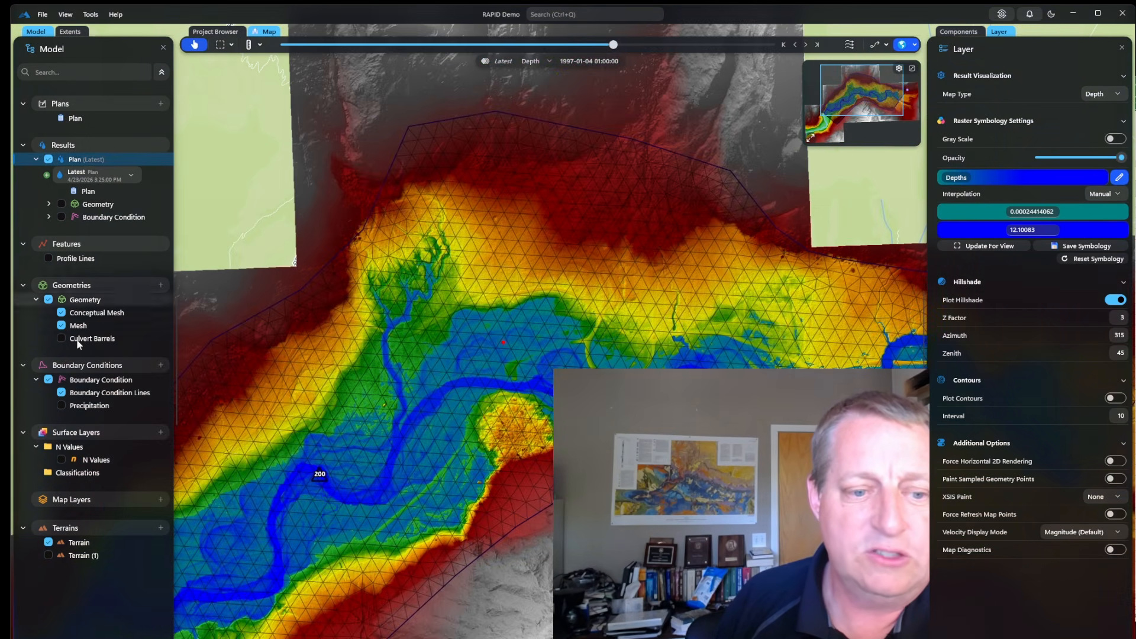
{"action": "left_click", "coordinate": [64, 261]}
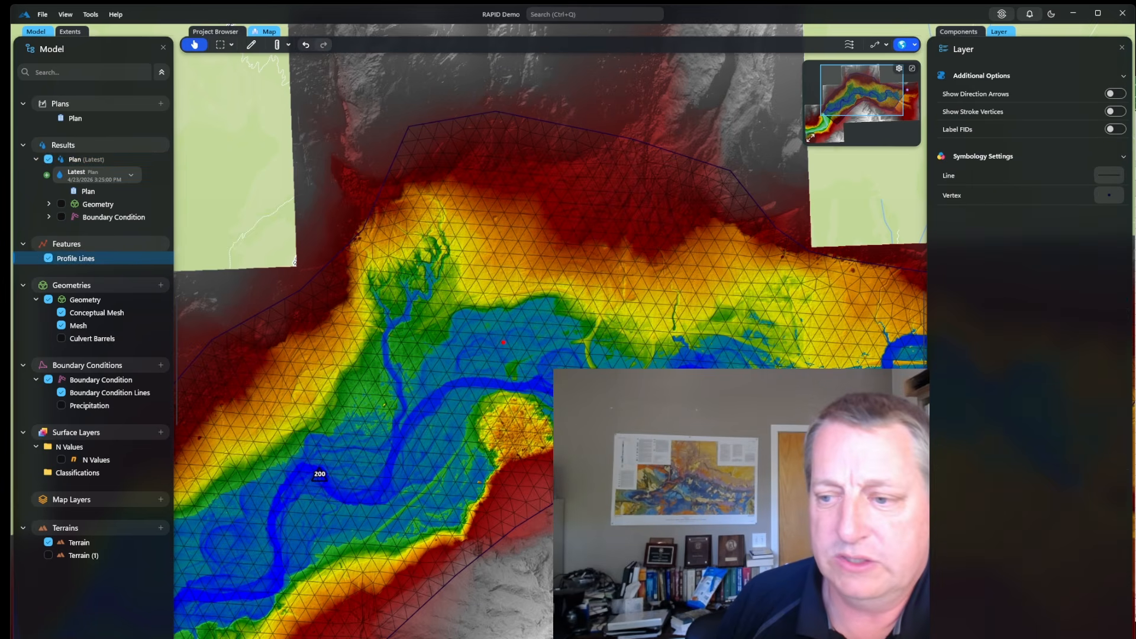
{"action": "scroll", "coordinate": [615, 390], "scroll_direction": "up", "scroll_amount": 5}
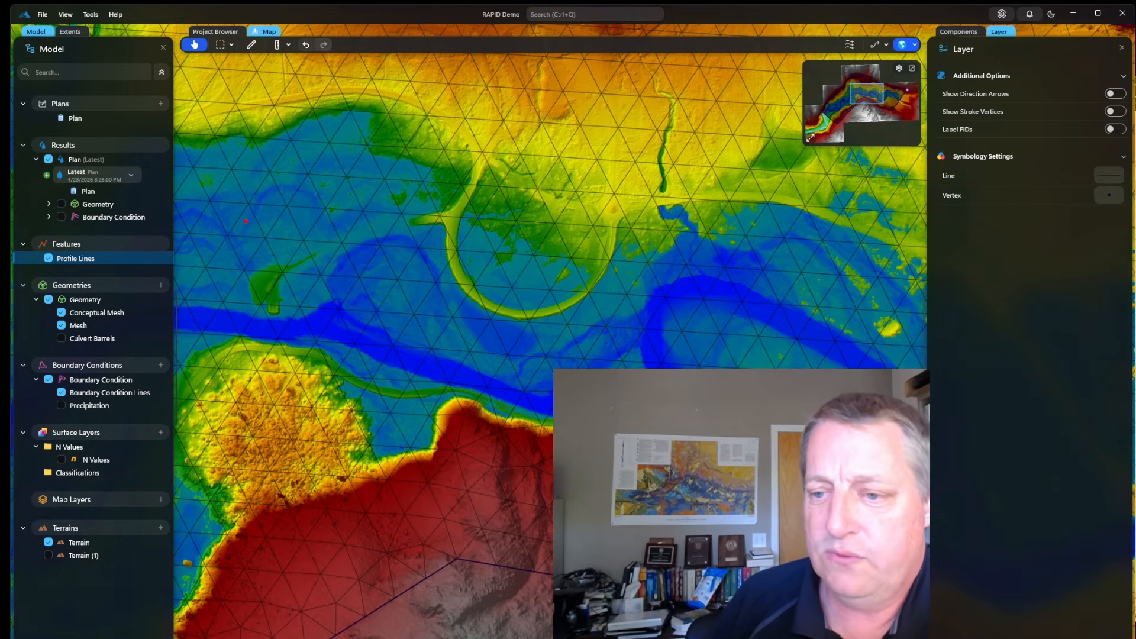
{"action": "scroll", "coordinate": [757, 390], "scroll_direction": "down", "scroll_amount": 1}
{"action": "scroll", "coordinate": [414, 118], "scroll_direction": "up", "scroll_amount": 2}
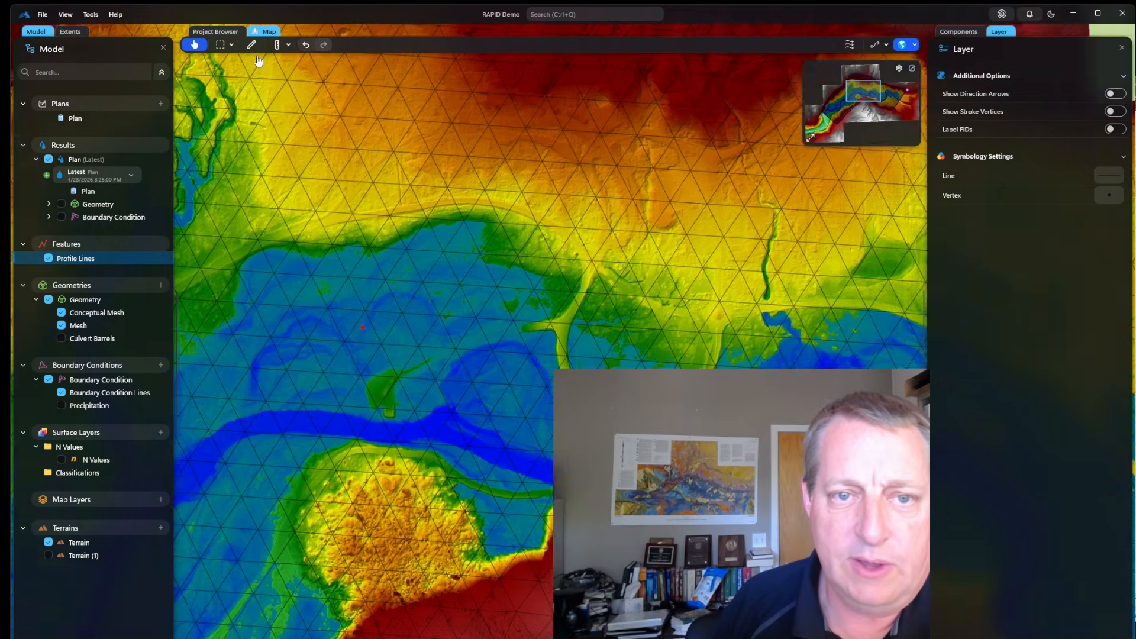
{"action": "scroll", "coordinate": [533, 385], "scroll_direction": "down", "scroll_amount": 4}
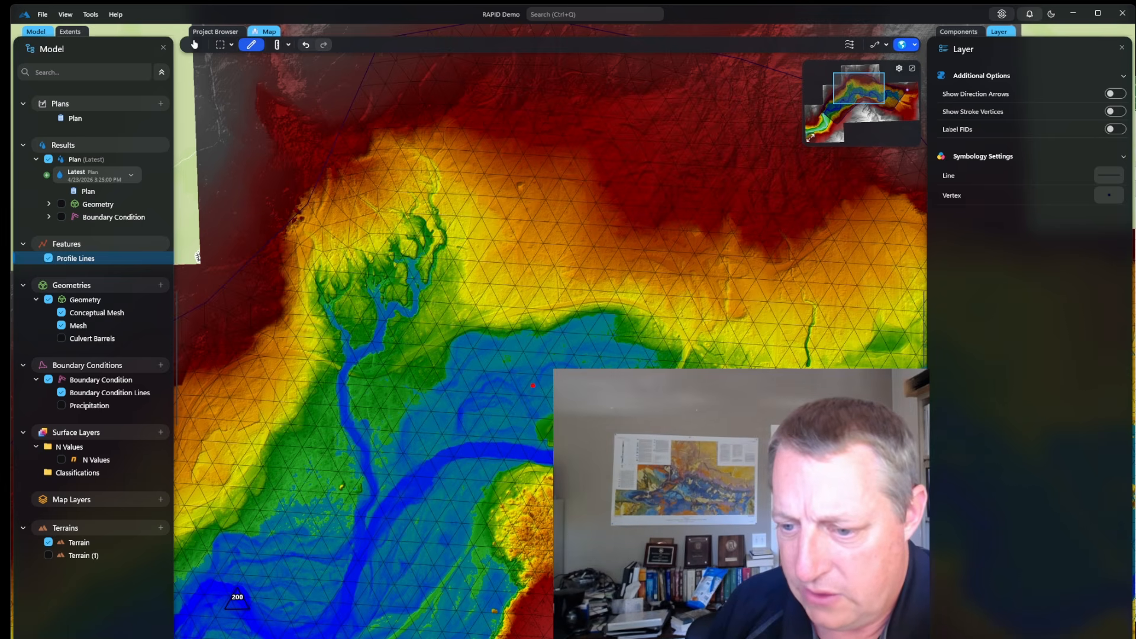
Draw a profile line along the main channel centerline, following the bend downstream and ending where the northern tributary joins
{"action": "left_click", "coordinate": [530, 452]}
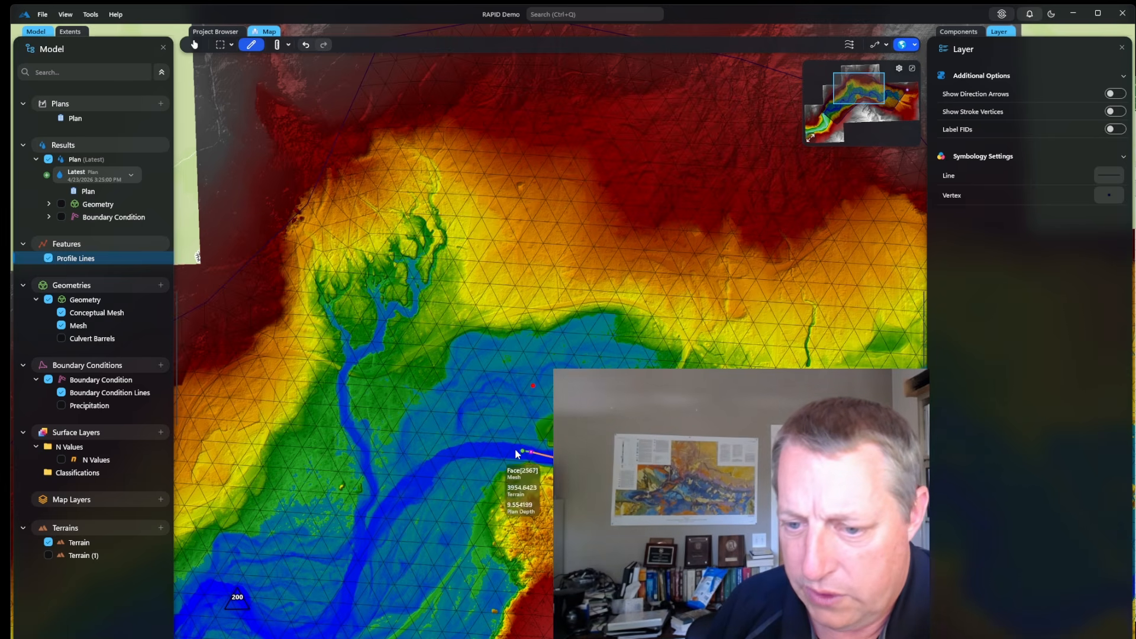
{"action": "left_click", "coordinate": [514, 449]}
{"action": "left_click", "coordinate": [481, 451]}
{"action": "left_click", "coordinate": [469, 450]}
{"action": "left_click", "coordinate": [460, 451]}
{"action": "left_click", "coordinate": [439, 461]}
{"action": "left_click", "coordinate": [429, 469]}
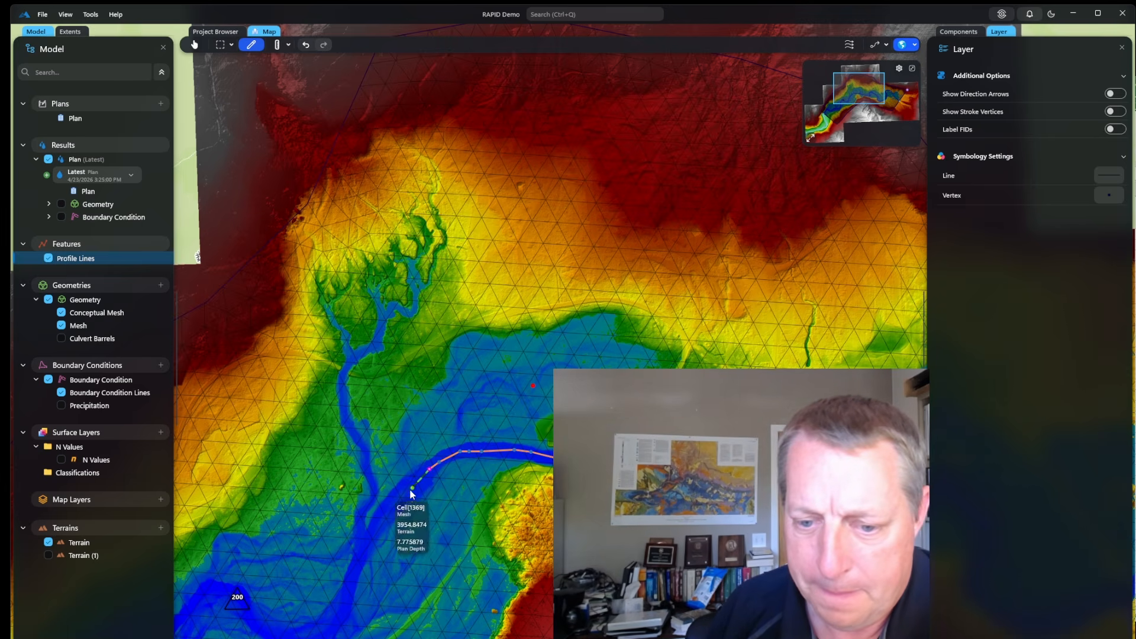
{"action": "left_click", "coordinate": [405, 494]}
{"action": "left_click", "coordinate": [379, 528]}
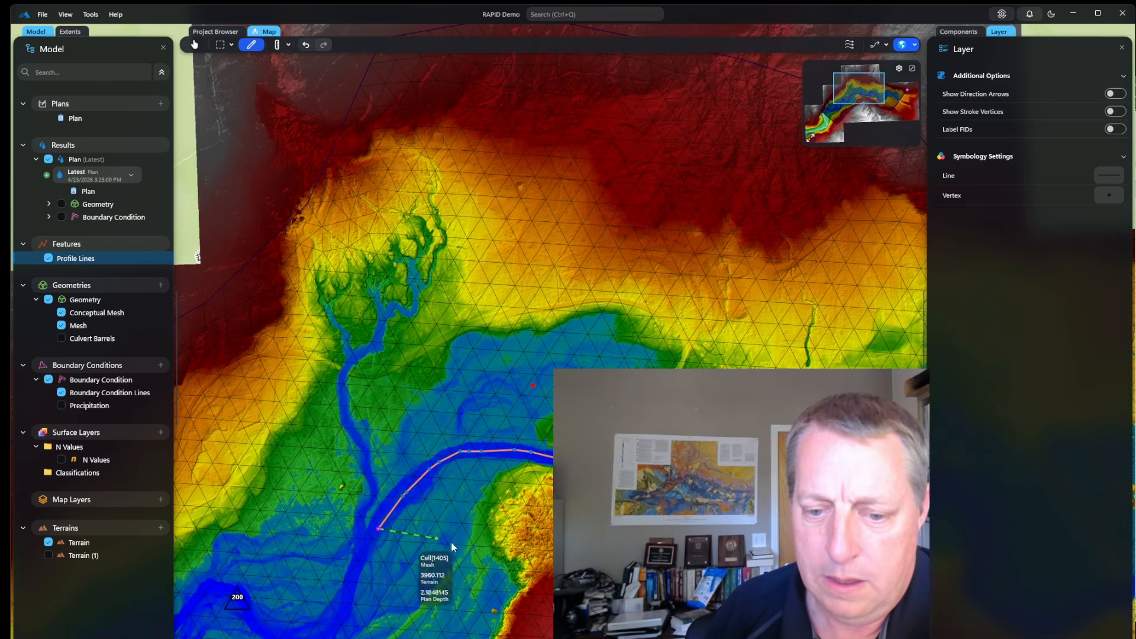
{"action": "double_click", "coordinate": [362, 553]}
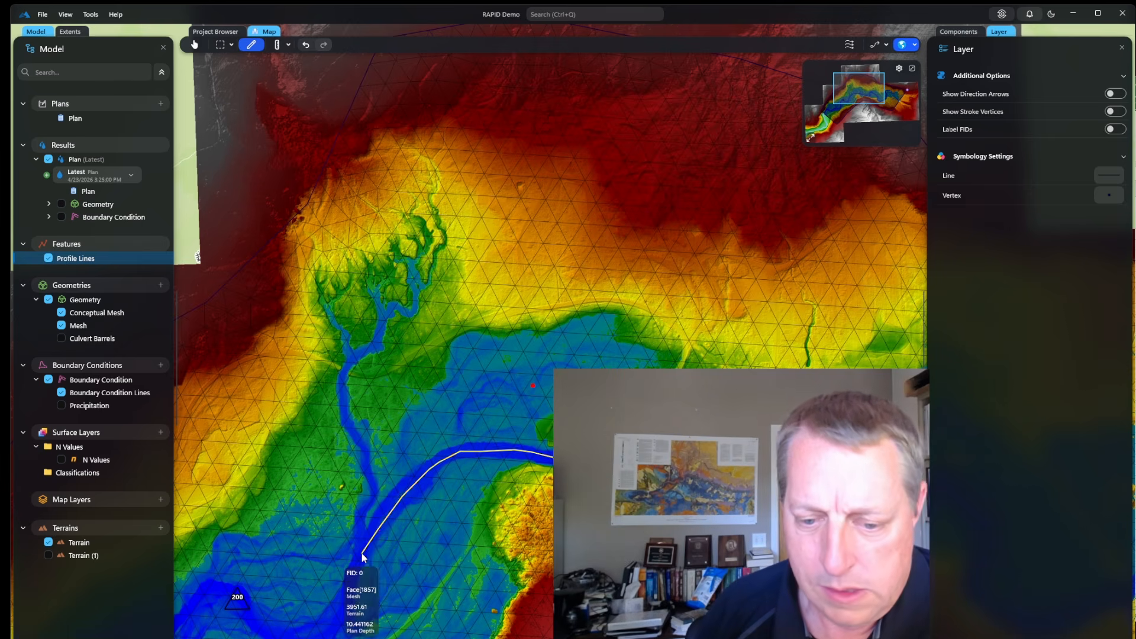
Open the Results Profile plot for the profile line along the main channel
{"action": "right_click", "coordinate": [440, 465]}
{"action": "mouse_move", "coordinate": [438, 526]}
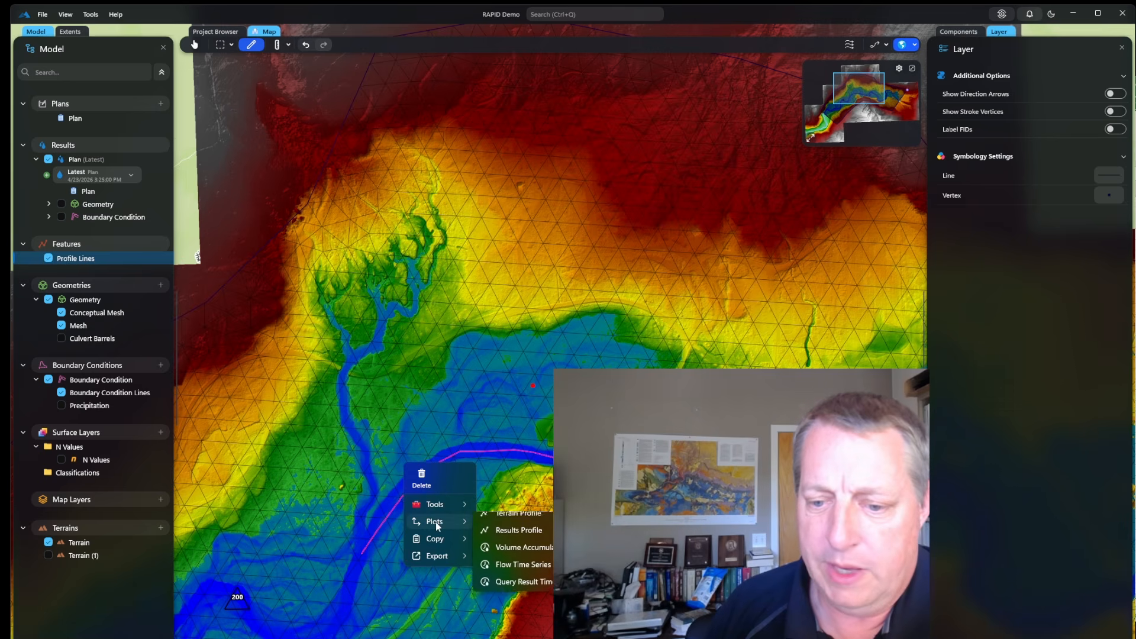
{"action": "left_click", "coordinate": [507, 524]}
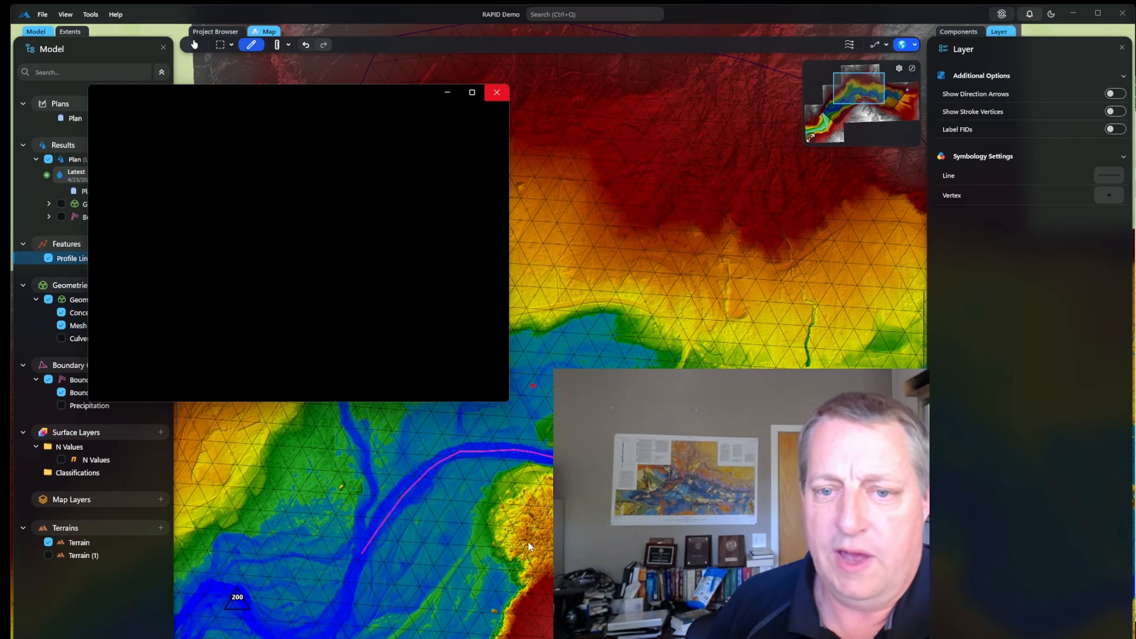